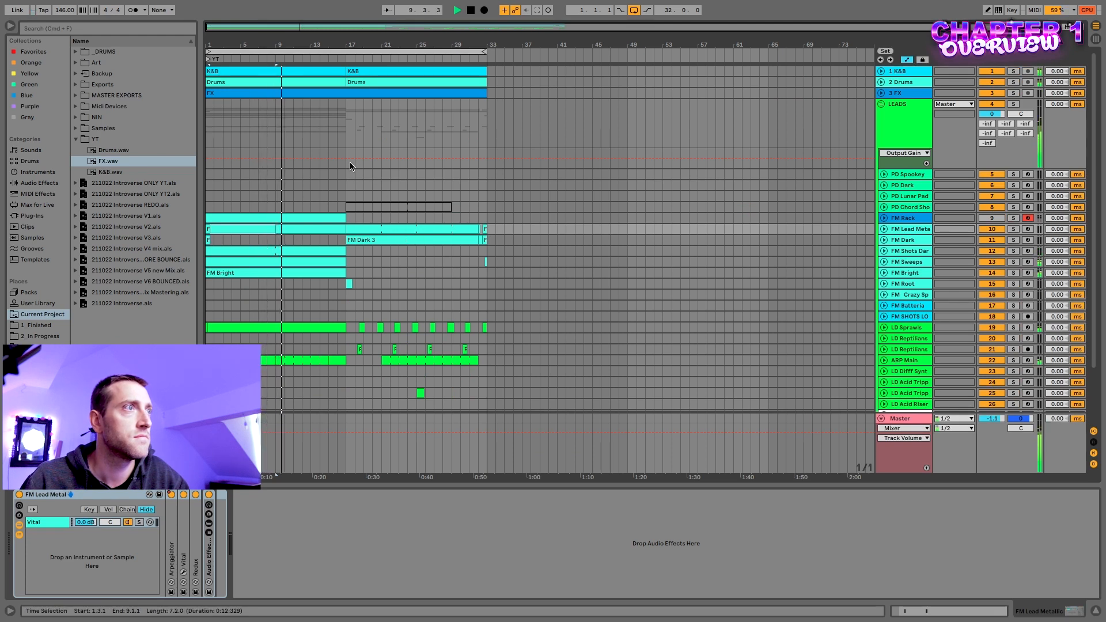
Stop playback, audition the arrangement from bar 17, and stop it again
{"action": "key", "text": "space"}
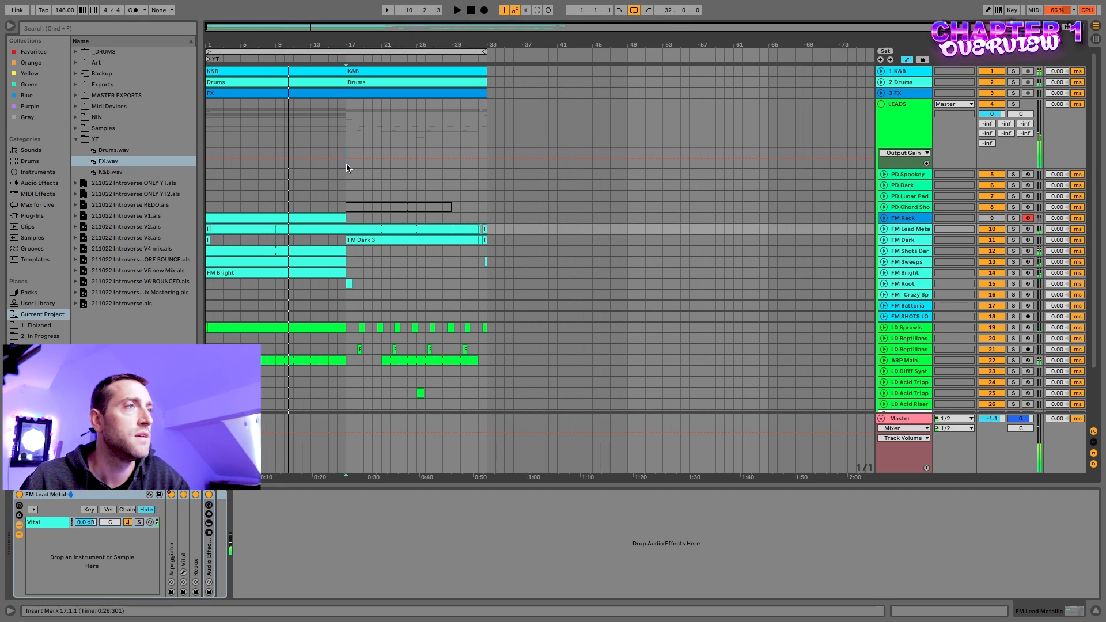
{"action": "left_click", "coordinate": [347, 163]}
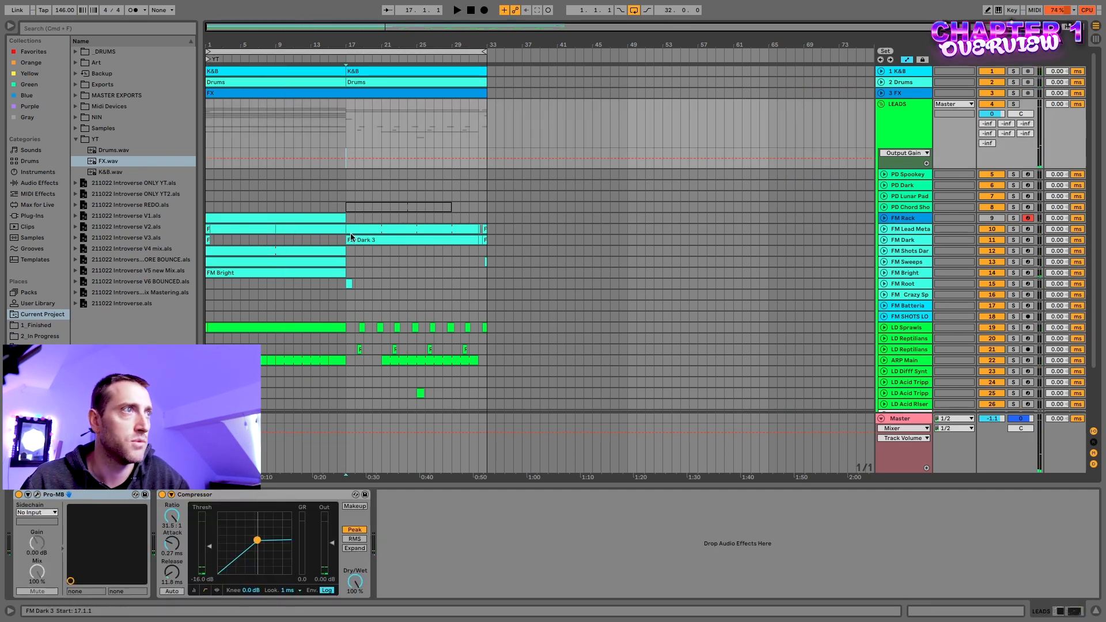
{"action": "key", "text": "space"}
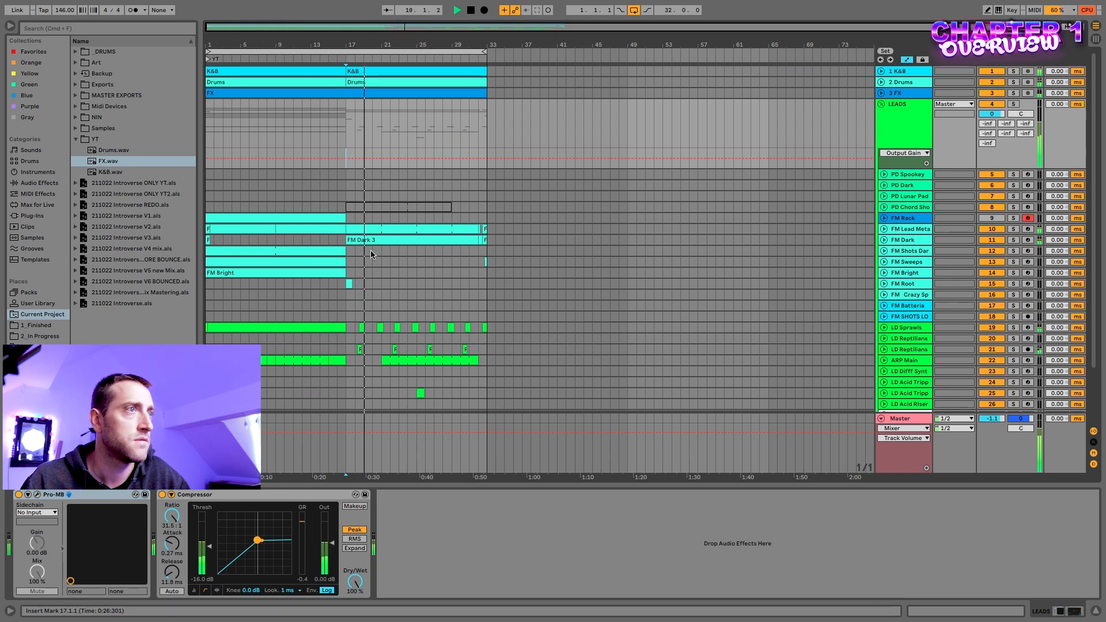
{"action": "left_click", "coordinate": [299, 207]}
{"action": "key", "text": "space"}
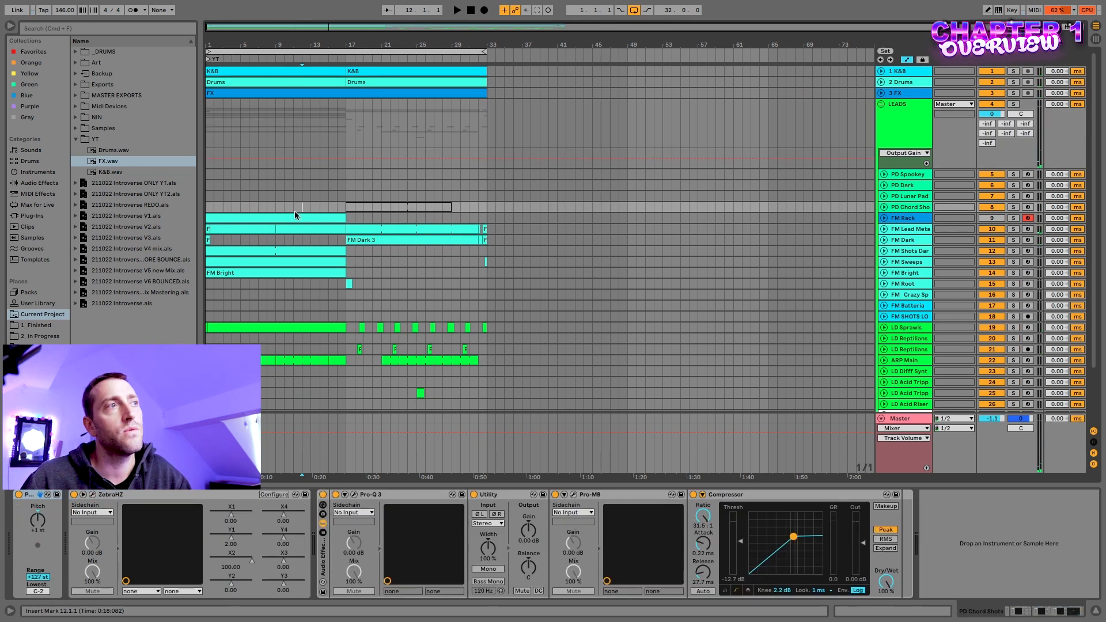
Select the FM Rack clip and the FM Lead Metal clip ending at bar 9, and unfold the FM Lead Metal track
{"action": "left_click", "coordinate": [291, 216]}
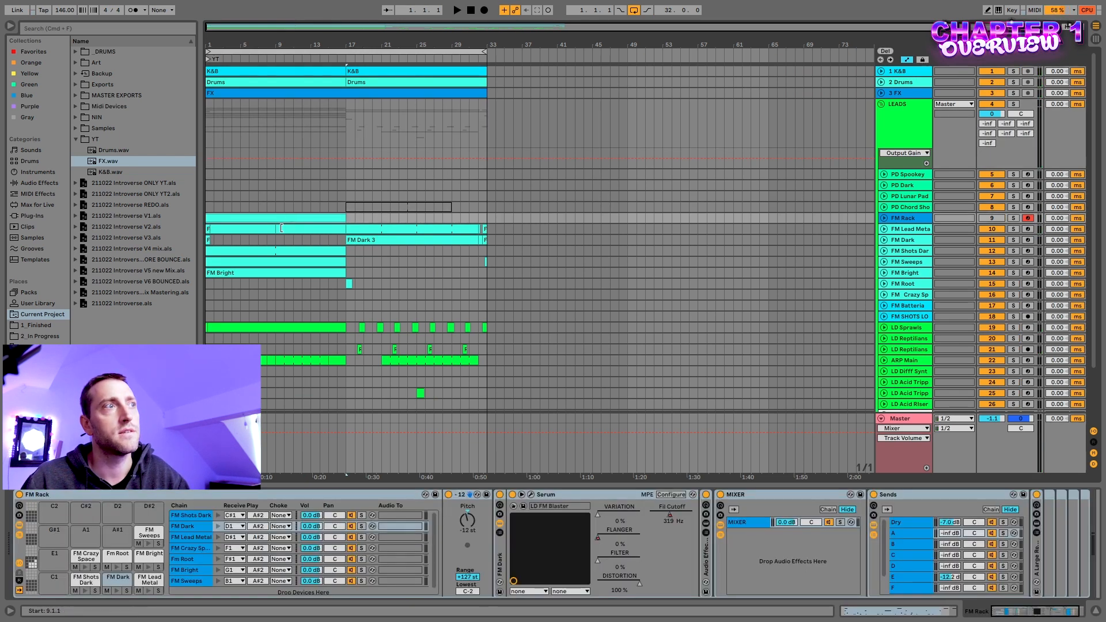
{"action": "left_click", "coordinate": [270, 229]}
{"action": "left_click", "coordinate": [250, 229]}
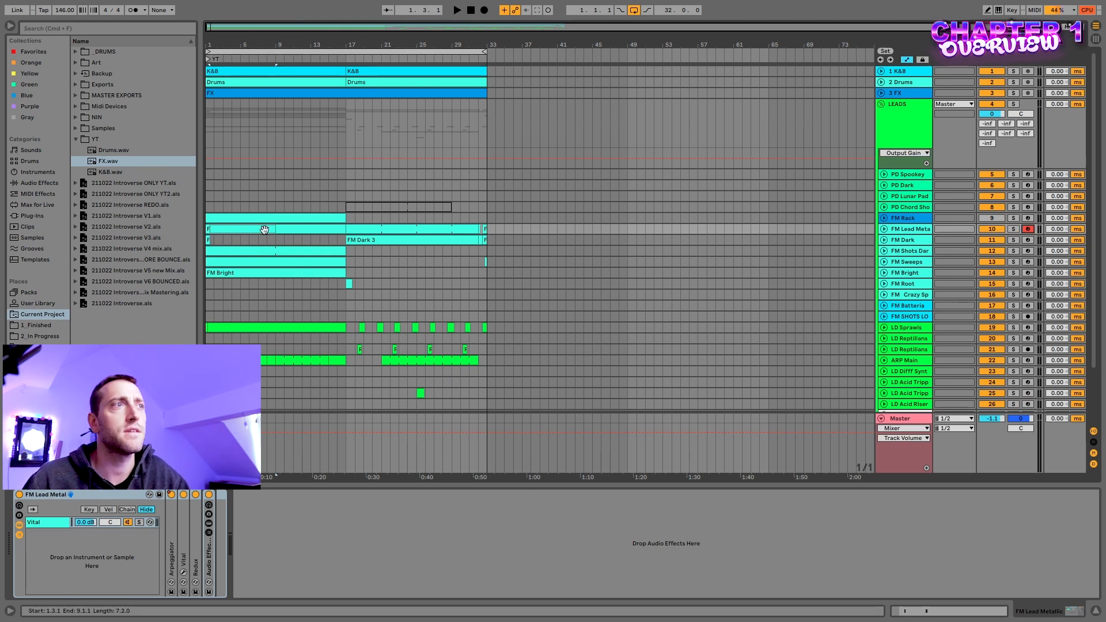
{"action": "key", "text": "u"}
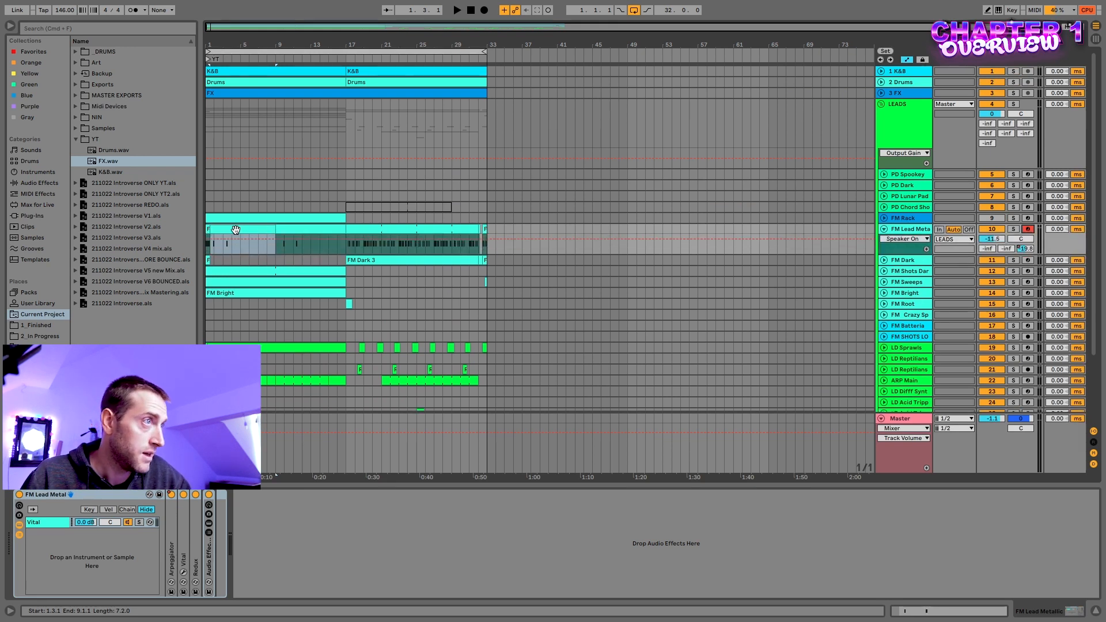
Examine the MIDI notes of the FM Lead Metal clip from bar 17 and the FM Shots Dark clip, and fold FM Lead Metal
{"action": "left_click", "coordinate": [361, 231]}
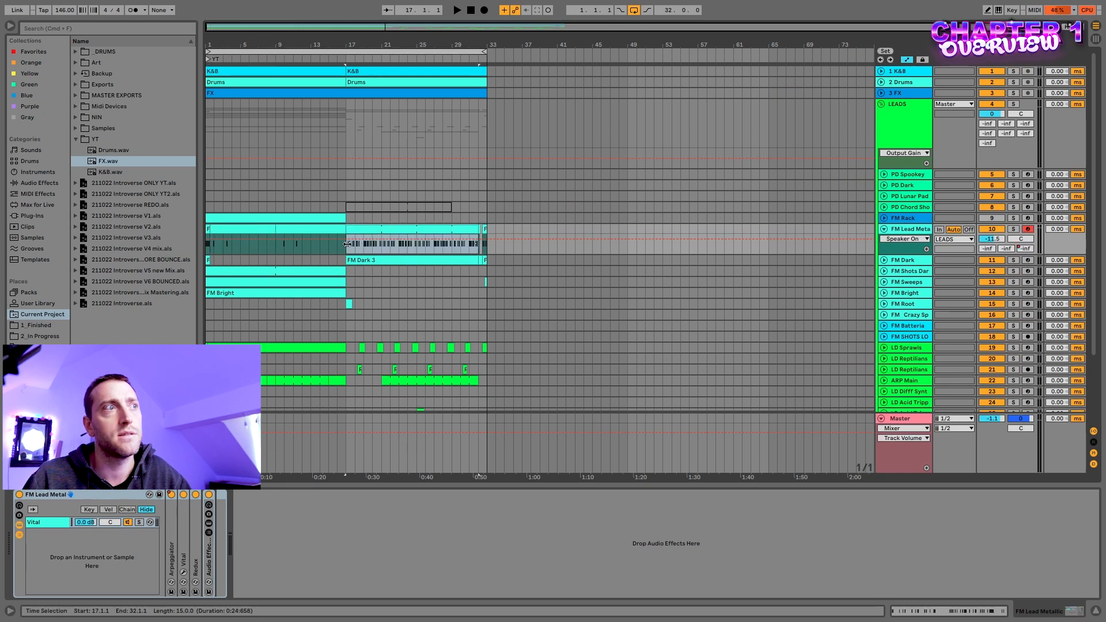
{"action": "left_click", "coordinate": [934, 612]}
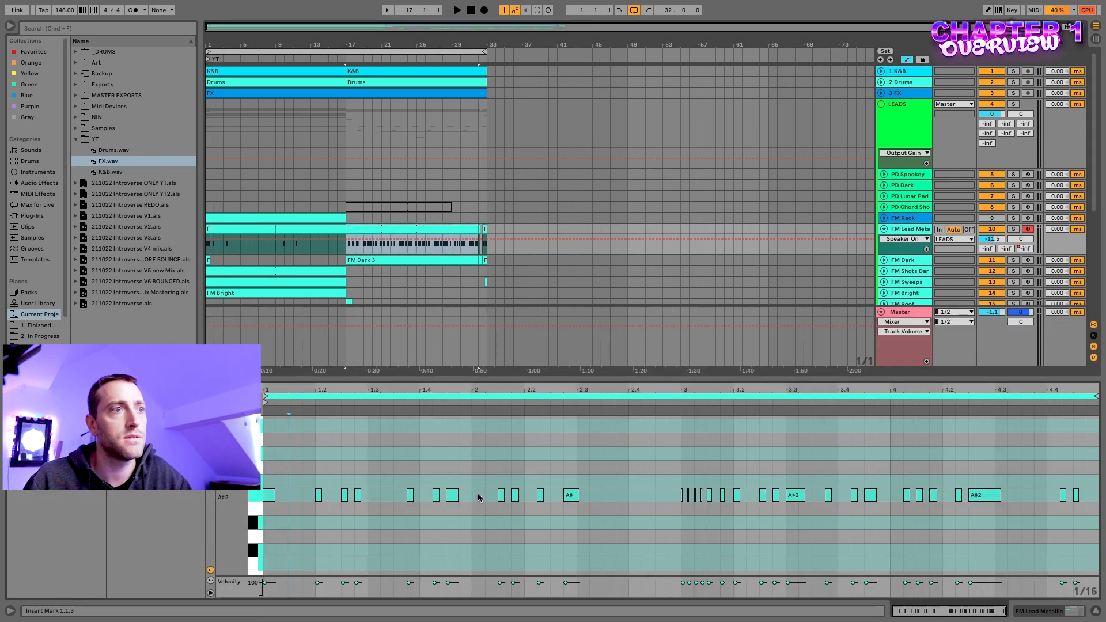
{"action": "left_click", "coordinate": [297, 269]}
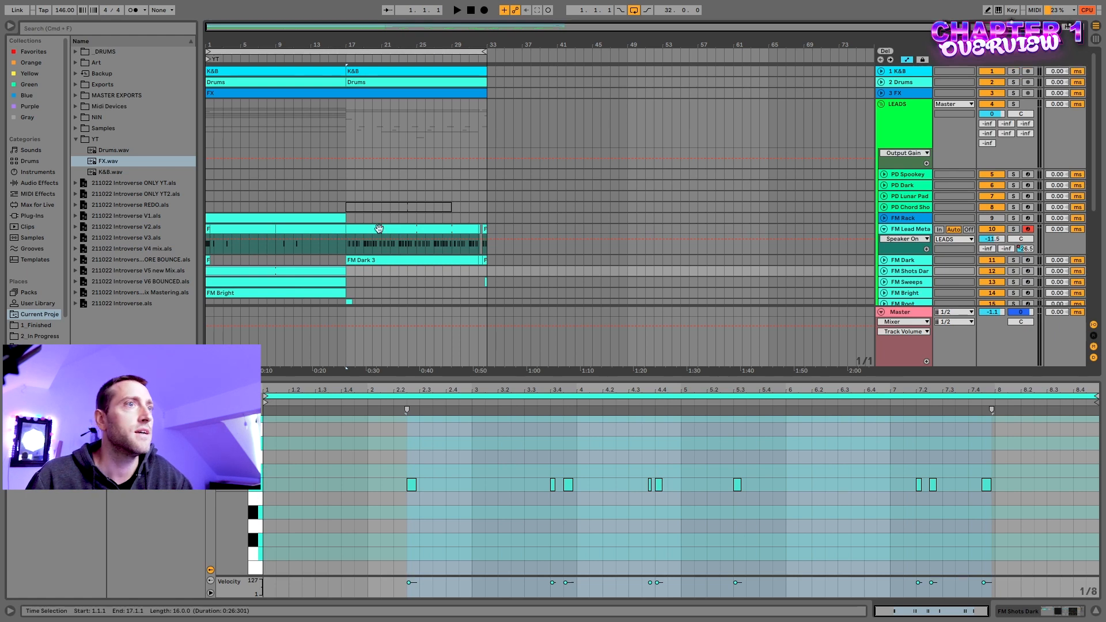
{"action": "left_click", "coordinate": [883, 229]}
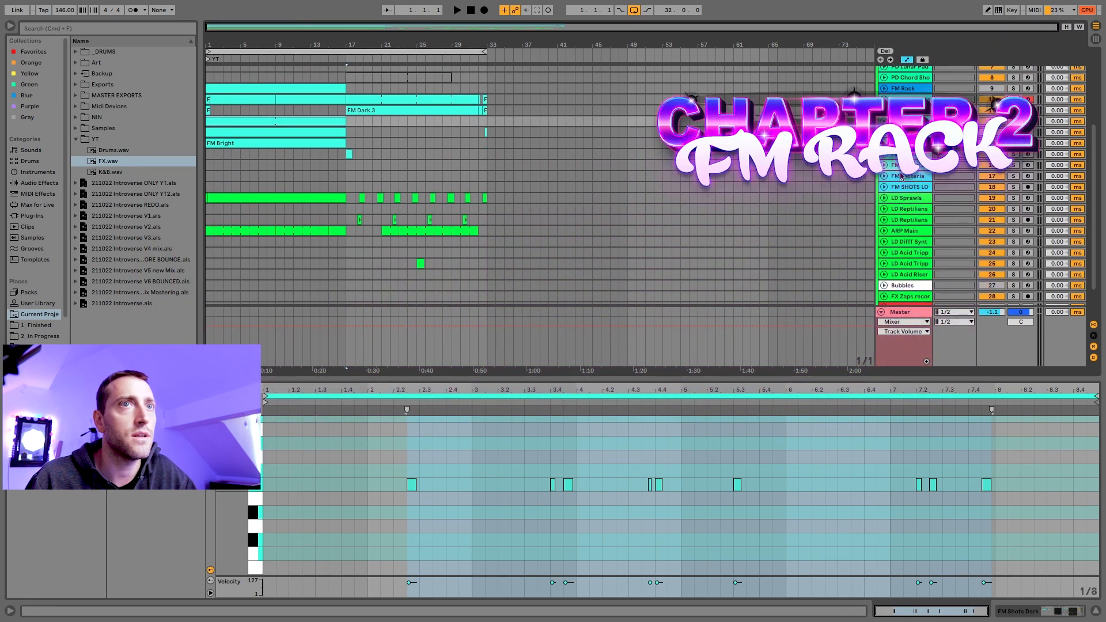
Show the FM Batteria track's device chain and expand its Instrument Rack
{"action": "left_click", "coordinate": [900, 177]}
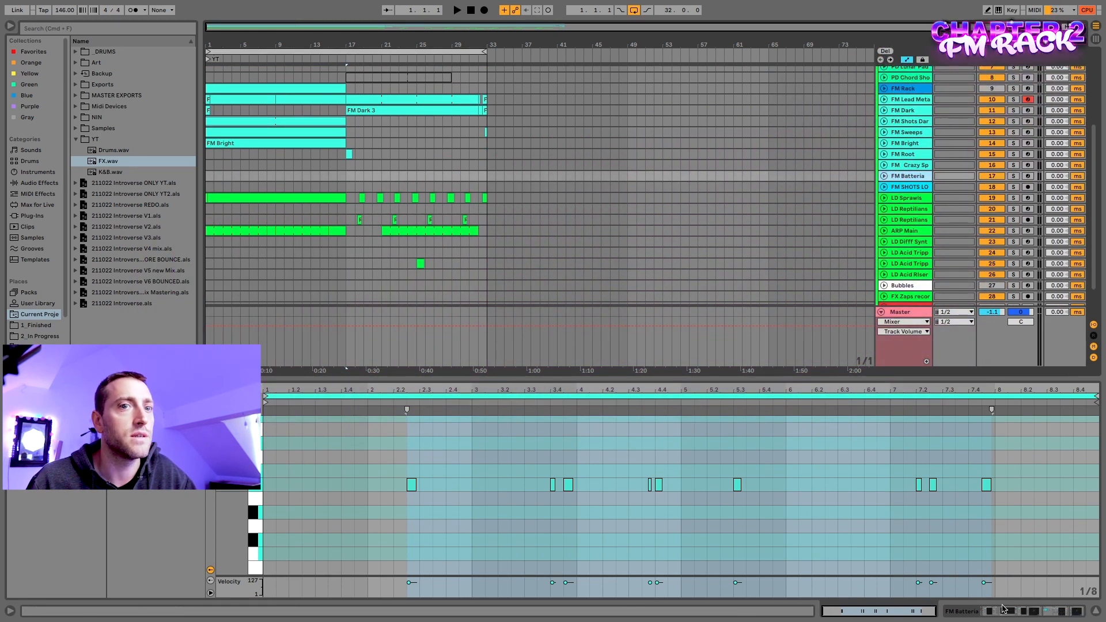
{"action": "key", "text": "shift+Tab"}
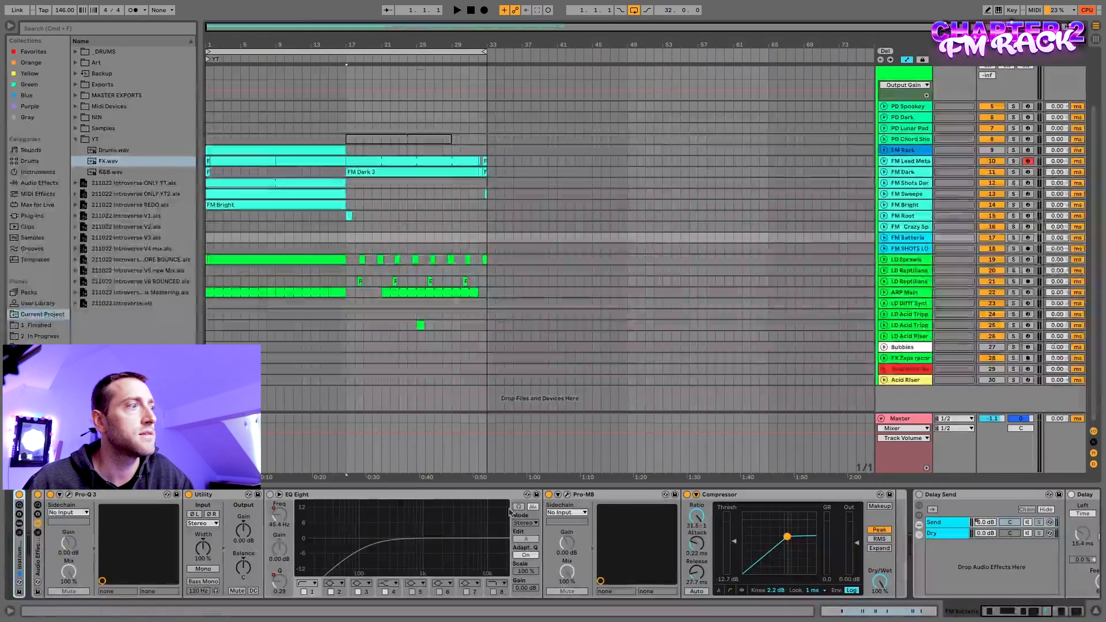
{"action": "double_click", "coordinate": [21, 557]}
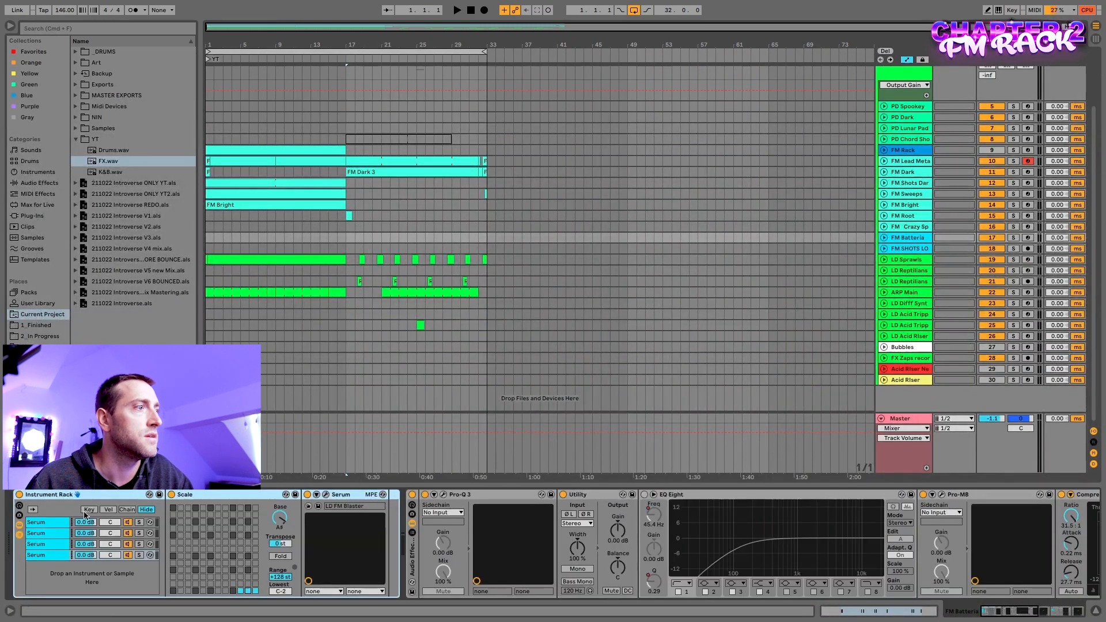
Inspect the rack's Scale device and third Serum chain, and show the chain-select and key zones
{"action": "left_click", "coordinate": [214, 494]}
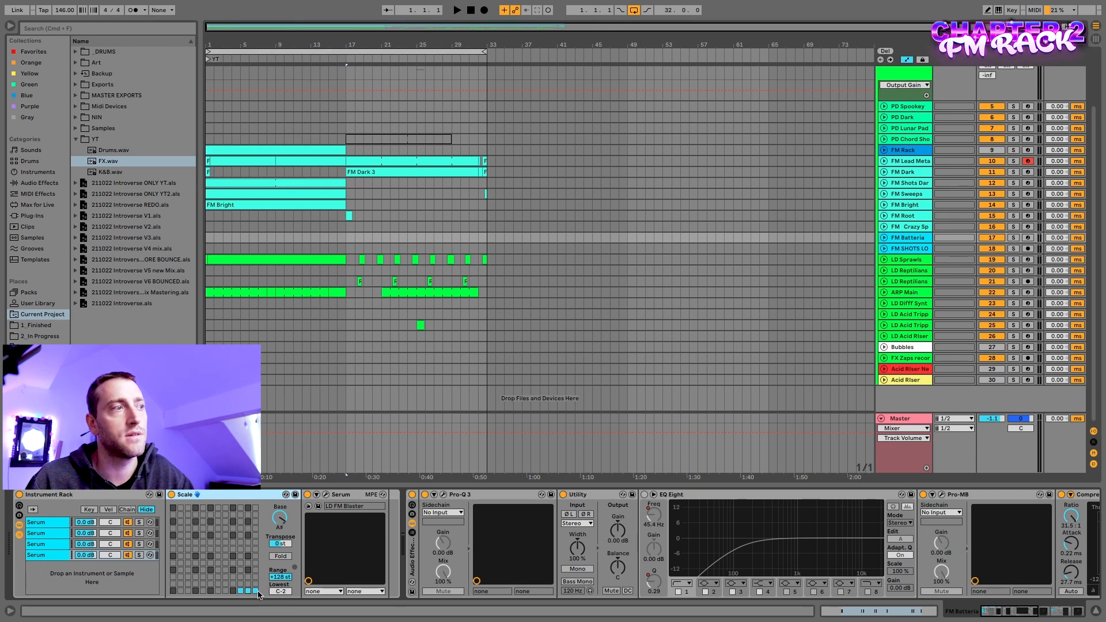
{"action": "left_click", "coordinate": [52, 544]}
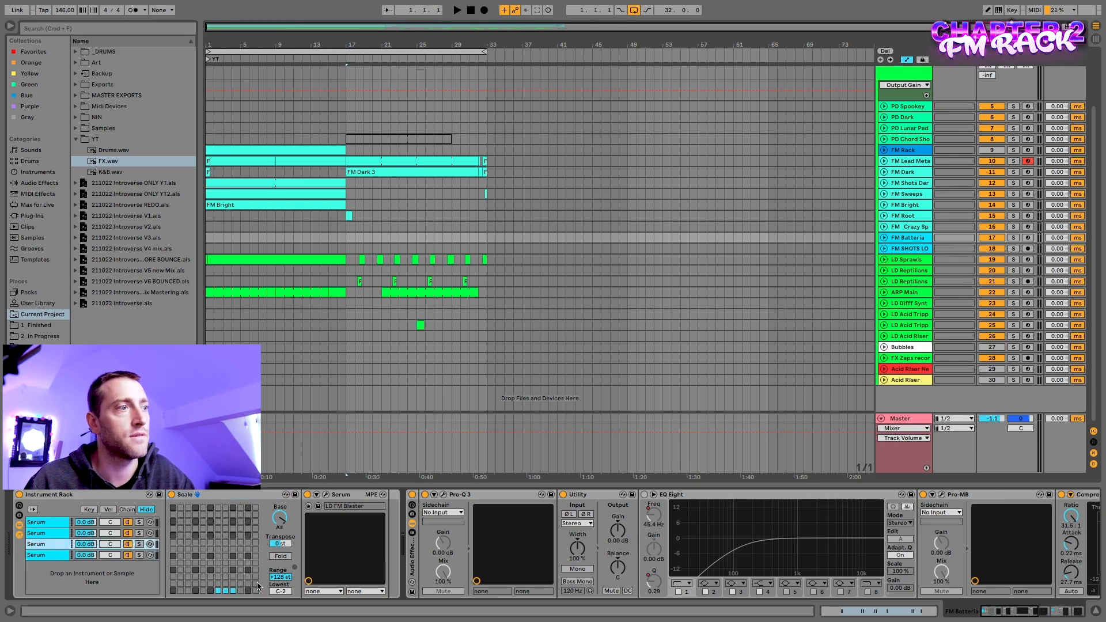
{"action": "left_click", "coordinate": [127, 509]}
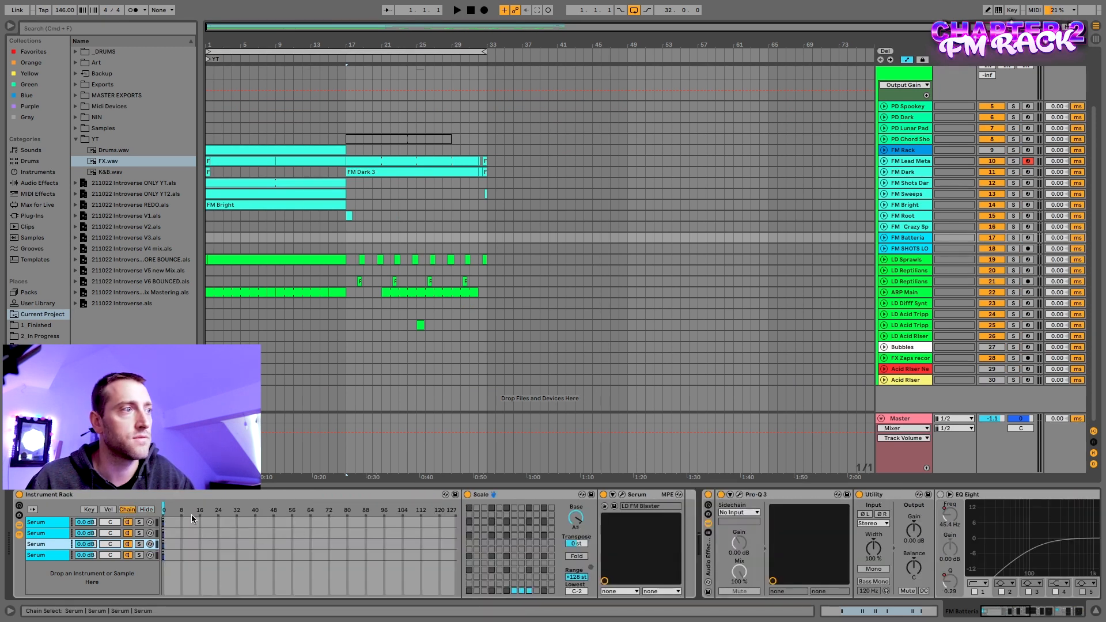
{"action": "left_click", "coordinate": [90, 509]}
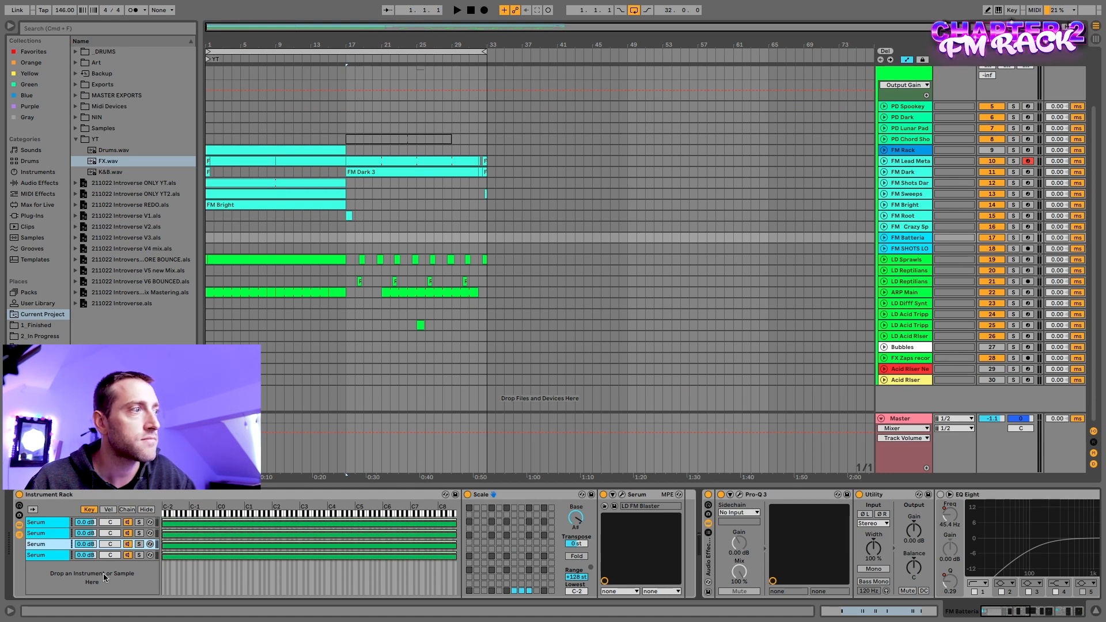
Compare the device chains of the FM Rack and FM Lead Metal tracks, ending on FM Rack
{"action": "scroll", "coordinate": [275, 167], "scroll_direction": "up", "scroll_amount": 5}
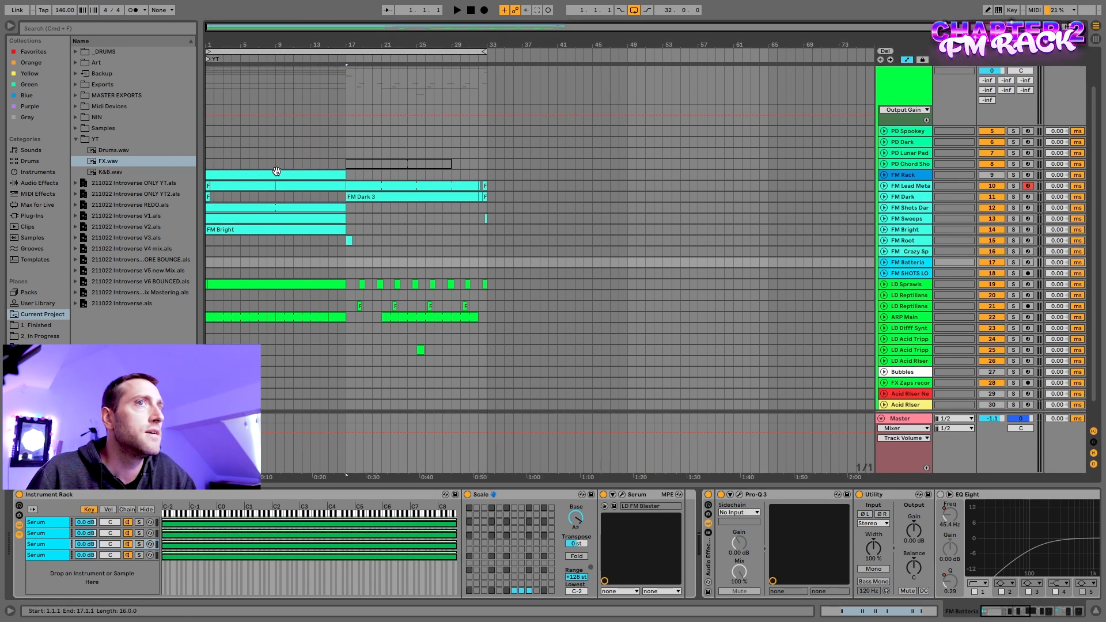
{"action": "left_click", "coordinate": [904, 219]}
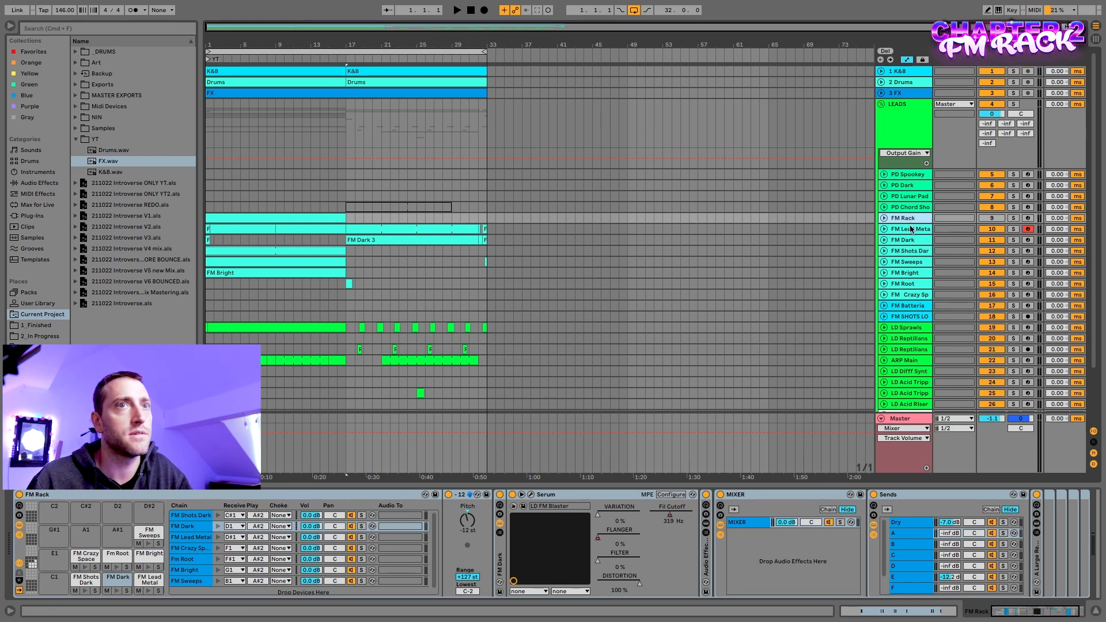
{"action": "left_click", "coordinate": [839, 231]}
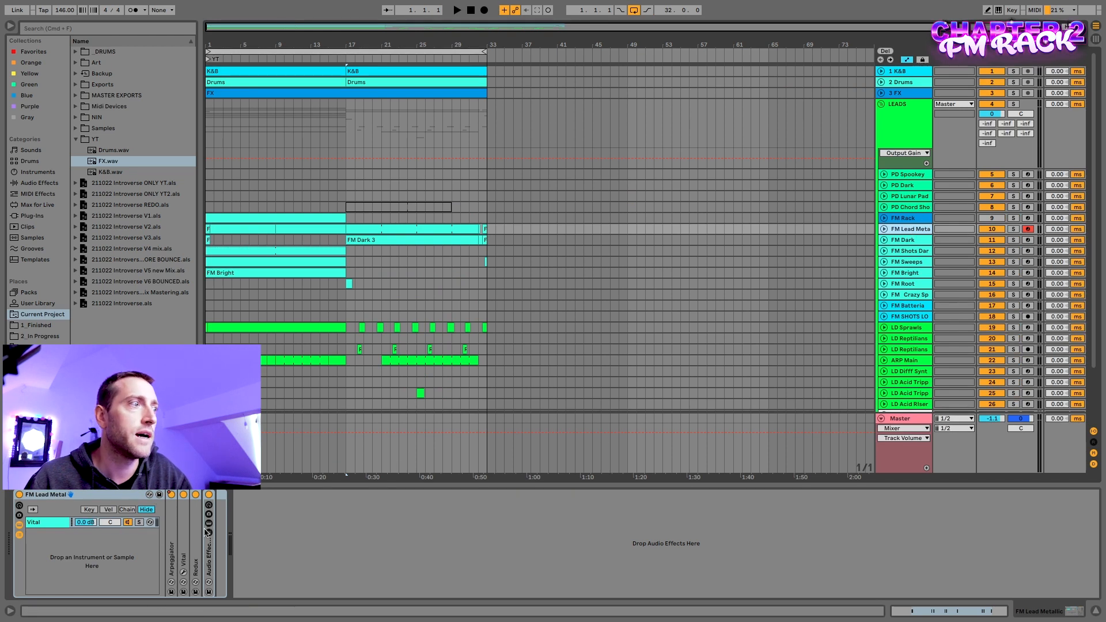
{"action": "left_click", "coordinate": [903, 218]}
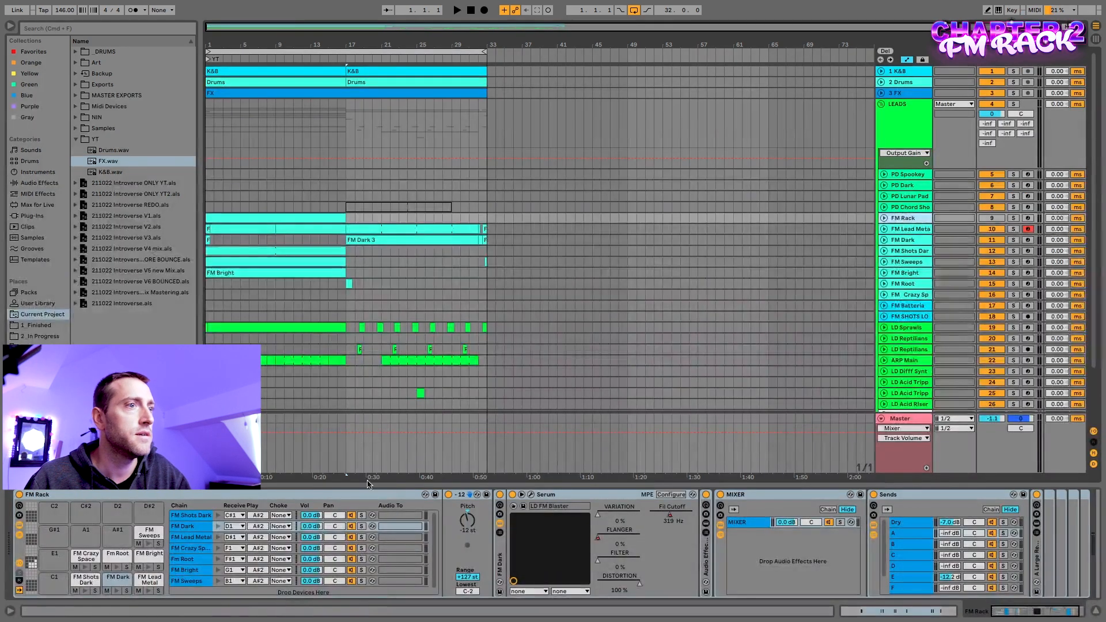
Inspect the Pitch device and the MIXER rack in the FM Dark chain of FM Rack
{"action": "left_click", "coordinate": [467, 495]}
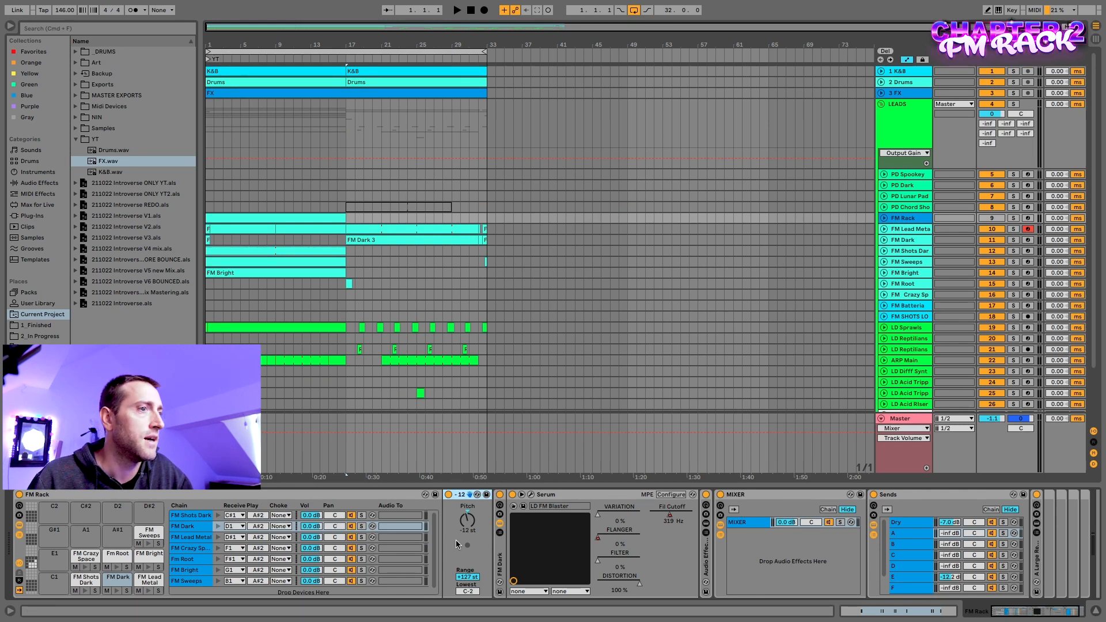
{"action": "scroll", "coordinate": [455, 540], "scroll_direction": "right", "scroll_amount": 3}
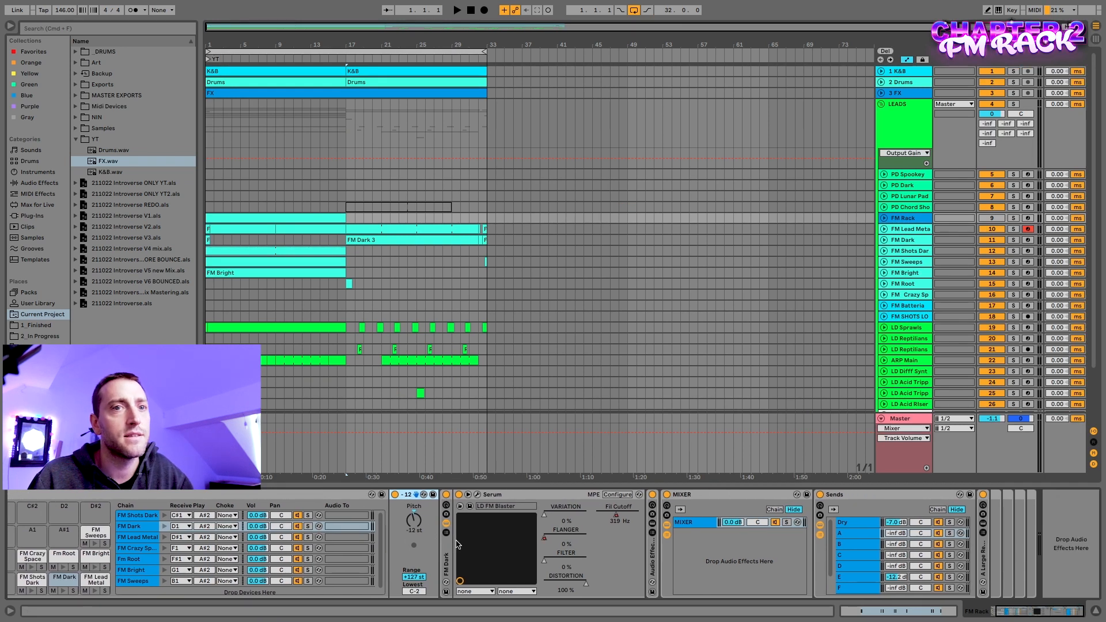
{"action": "left_click", "coordinate": [761, 495]}
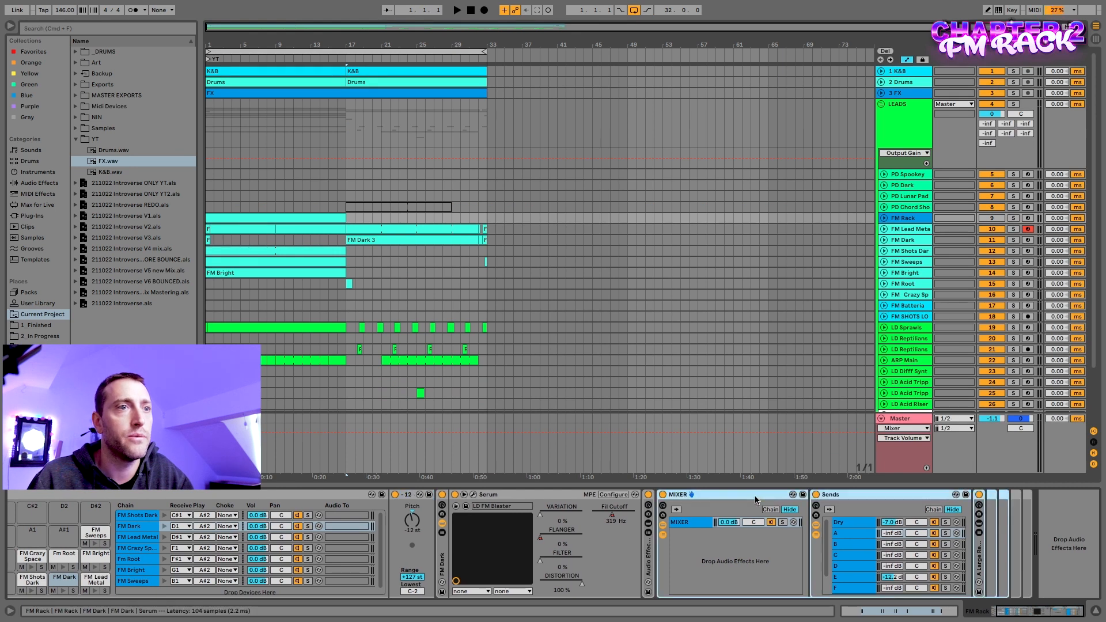
Unfold the FM Lead Metal and FM Dark tracks and enlarge FM Lead Metal to examine their volume and send levels
{"action": "left_click", "coordinate": [884, 229]}
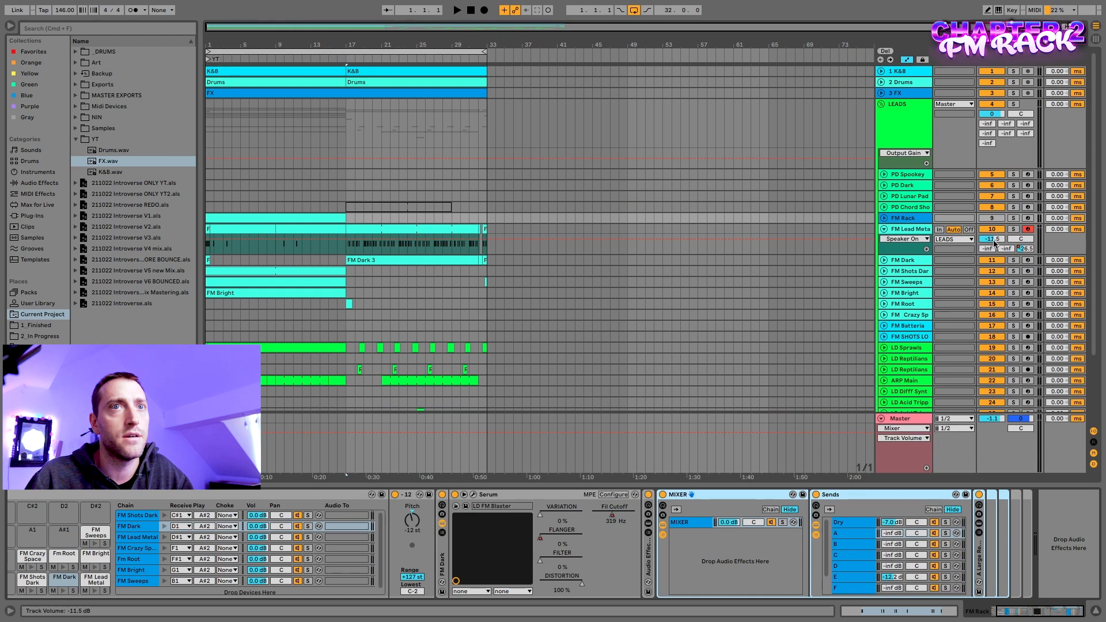
{"action": "scroll", "coordinate": [1002, 248], "scroll_direction": "down", "scroll_amount": 1}
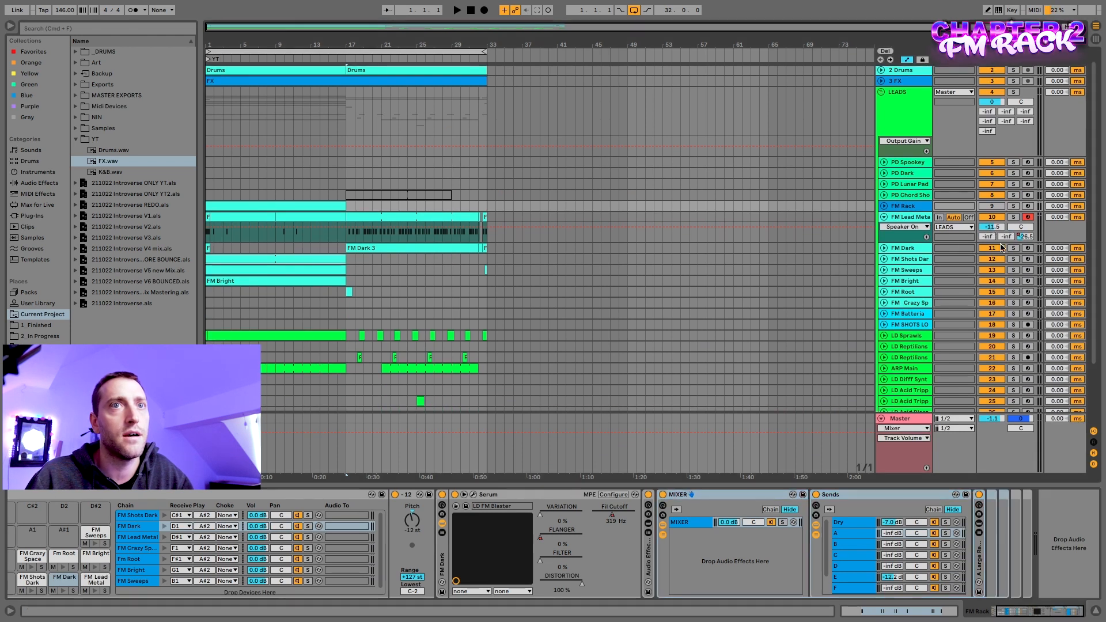
{"action": "left_click", "coordinate": [884, 249]}
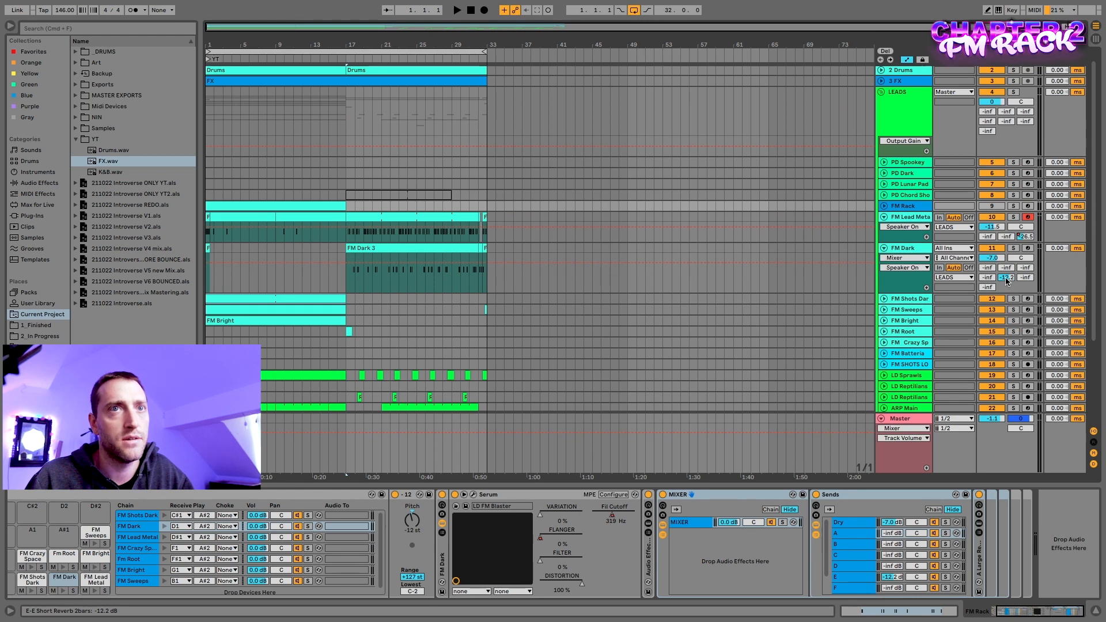
{"action": "left_click_drag", "start_coordinate": [941, 242], "coordinate": [941, 262]}
{"action": "scroll", "coordinate": [996, 248], "scroll_direction": "down", "scroll_amount": 1}
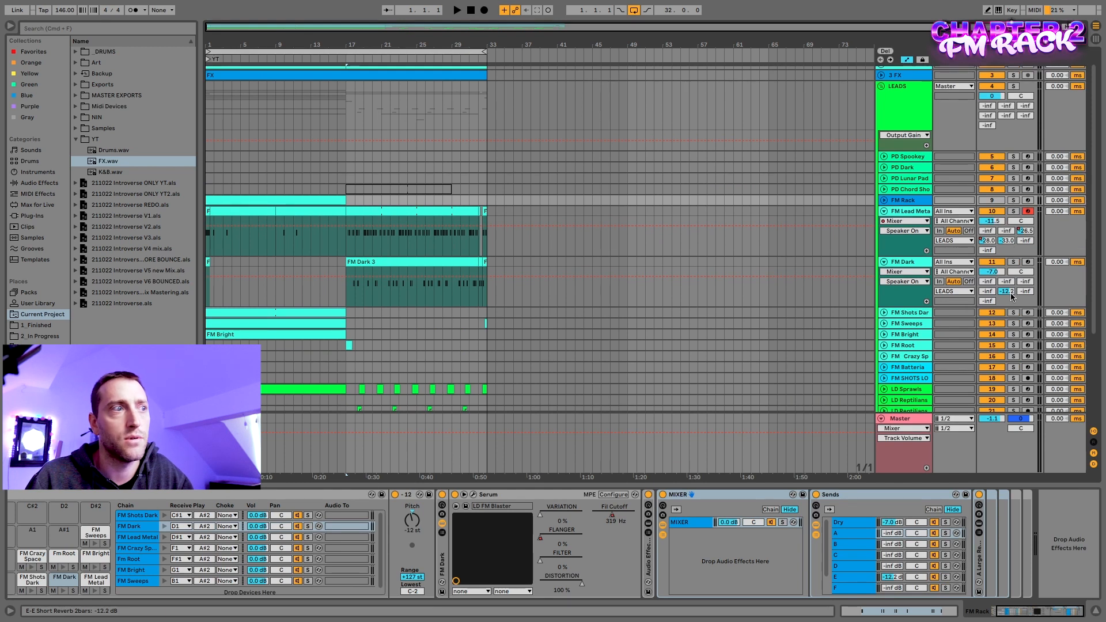
Inspect the FM Dark chain and its Sends rack with the dry and send chain levels
{"action": "left_click", "coordinate": [142, 527]}
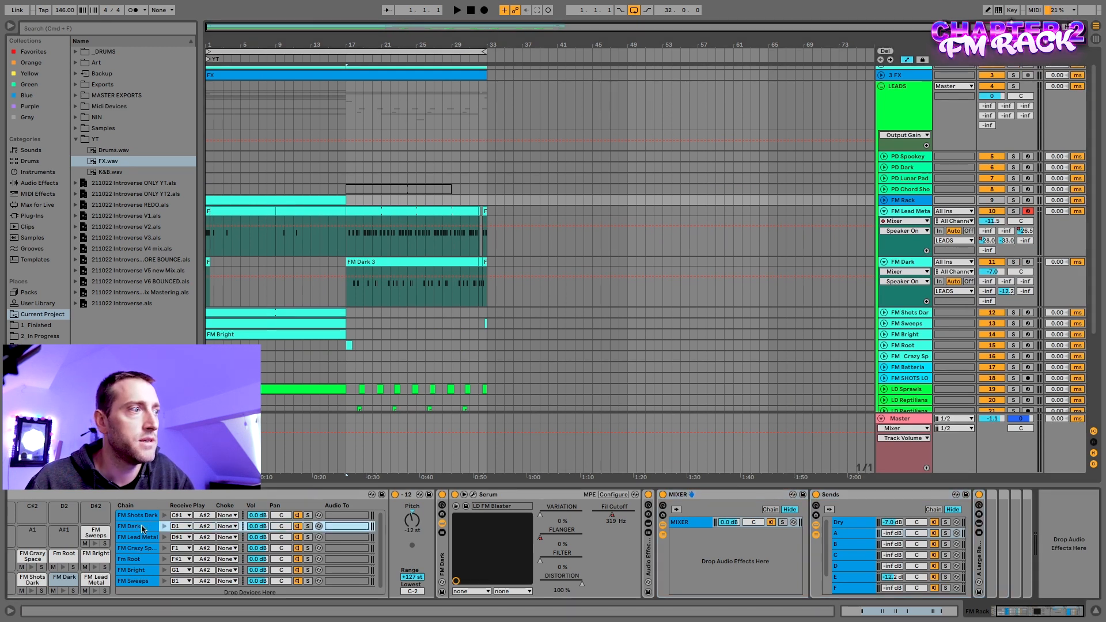
{"action": "left_click", "coordinate": [891, 580]}
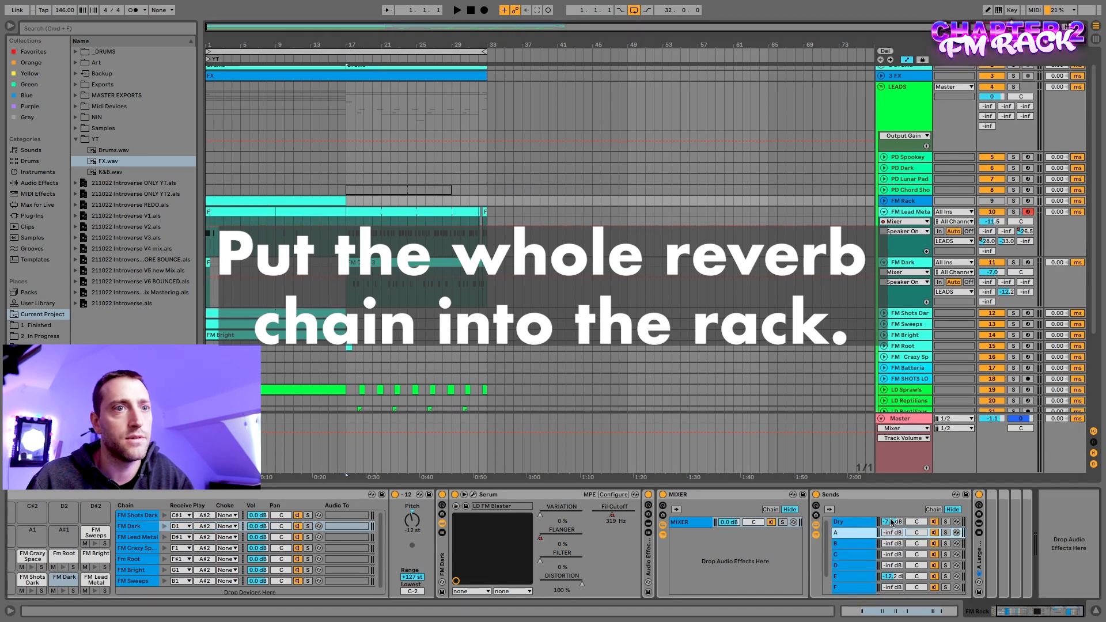
{"action": "left_click", "coordinate": [845, 492]}
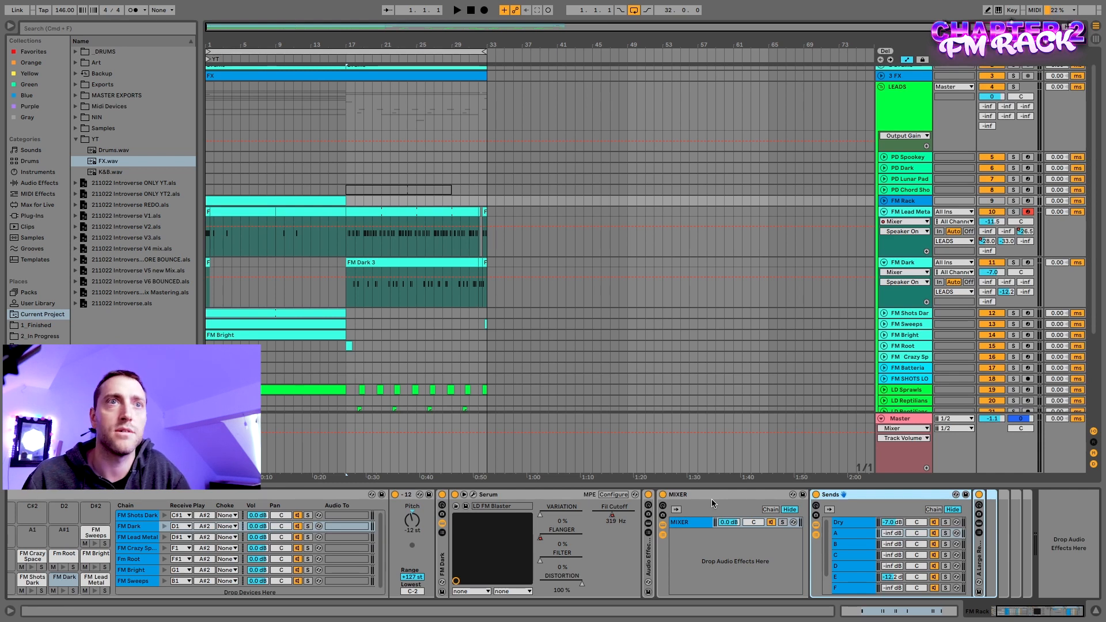
{"action": "scroll", "coordinate": [712, 503], "scroll_direction": "left", "scroll_amount": 1}
Fold the FM Lead Metal and FM Dark tracks and select the FM Rack track
{"action": "left_click", "coordinate": [884, 212]}
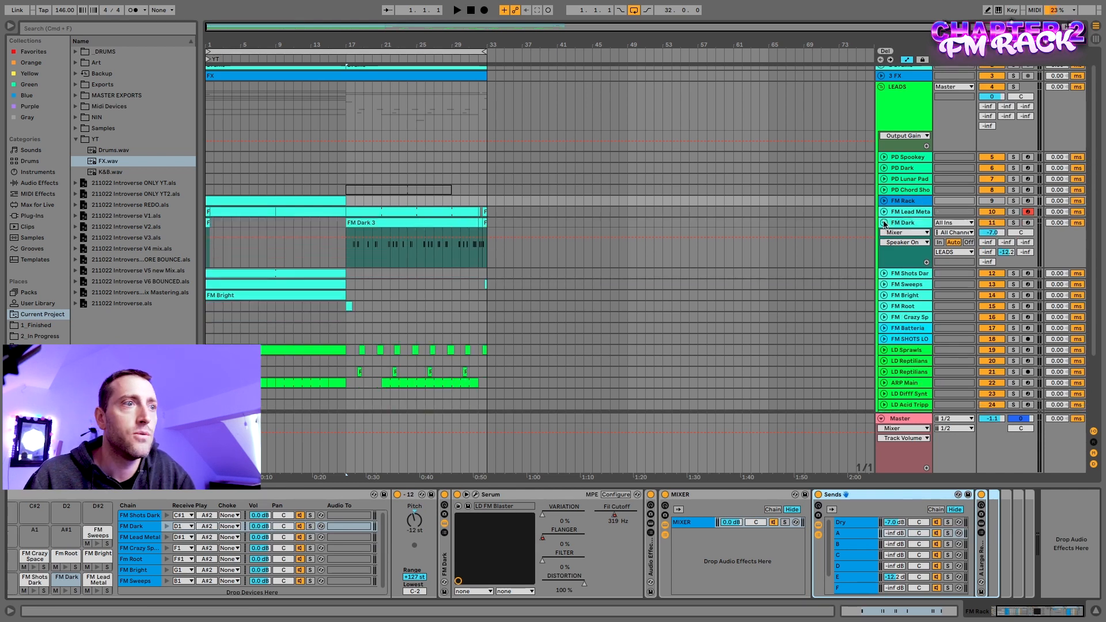
{"action": "left_click", "coordinate": [884, 223]}
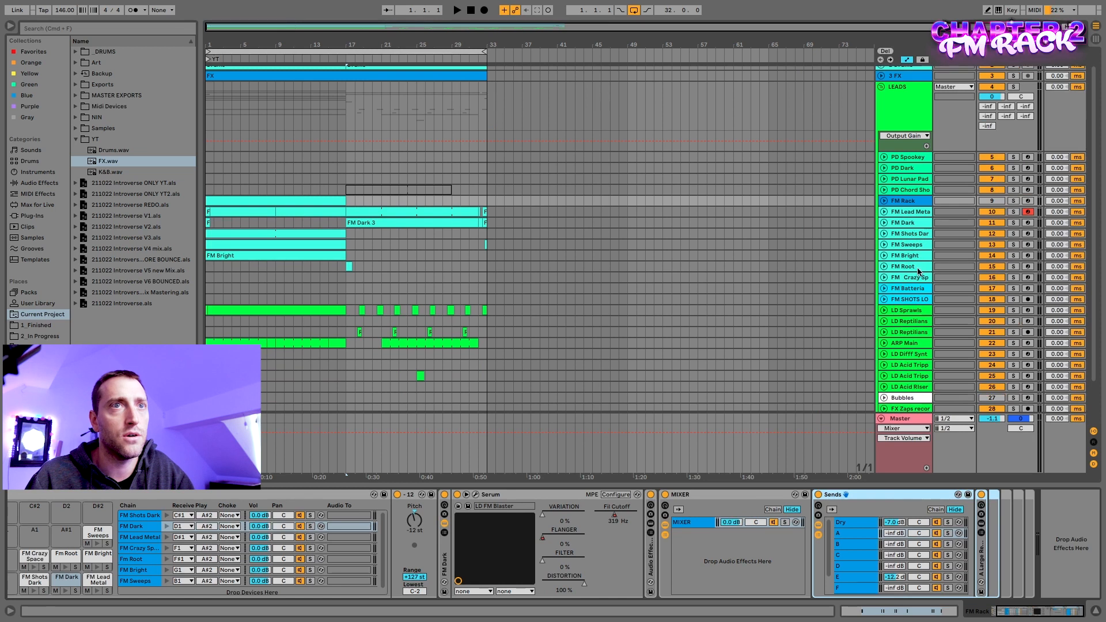
{"action": "left_click", "coordinate": [910, 203]}
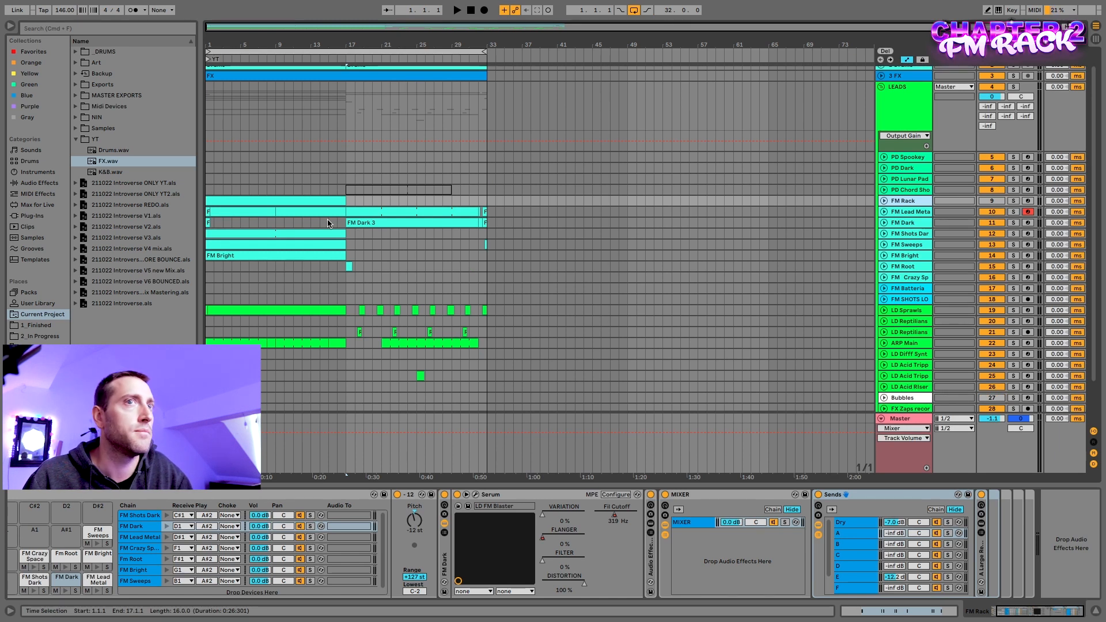
Inspect the FM Rack's chain list with its receive notes and the options for adding a chain
{"action": "scroll", "coordinate": [321, 216], "scroll_direction": "up", "scroll_amount": 1}
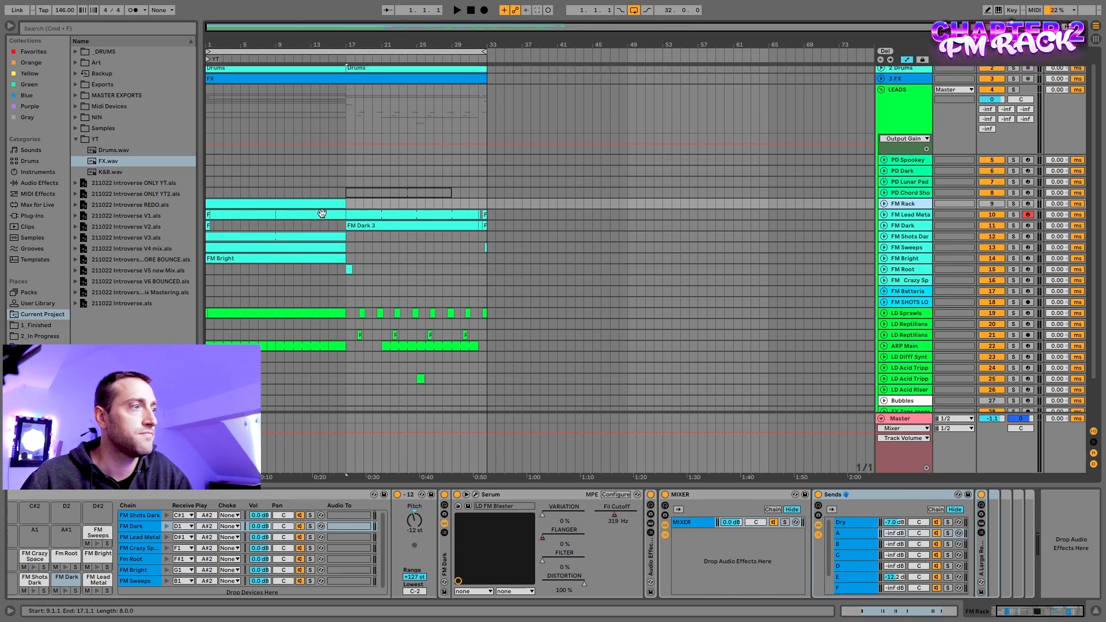
{"action": "left_click", "coordinate": [154, 509]}
{"action": "scroll", "coordinate": [154, 509], "scroll_direction": "left", "scroll_amount": 3}
{"action": "scroll", "coordinate": [154, 509], "scroll_direction": "down", "scroll_amount": 5}
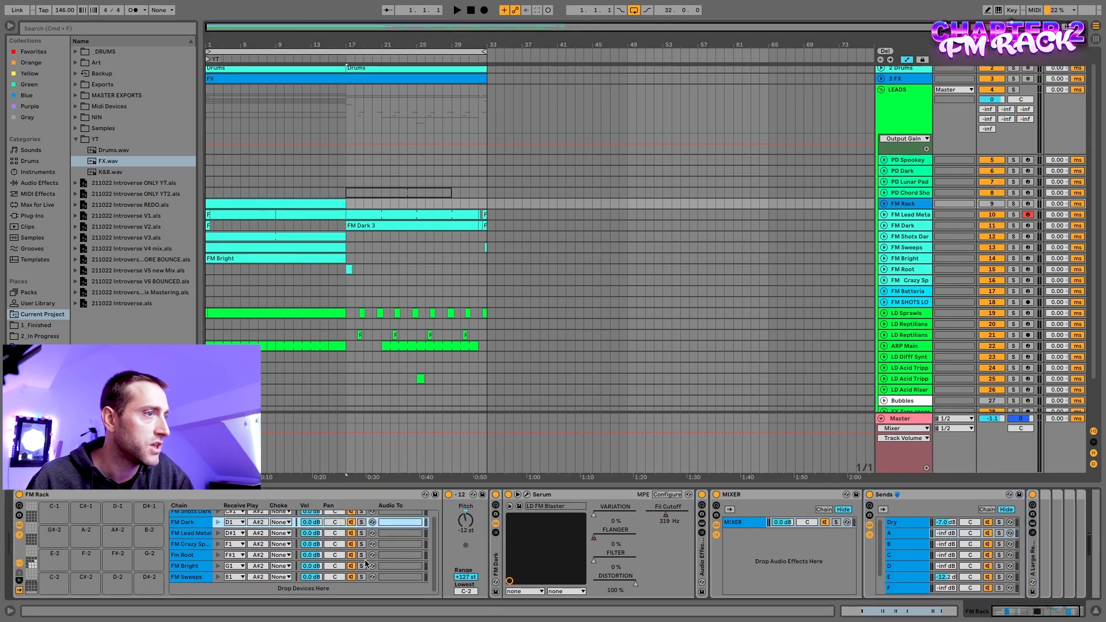
{"action": "left_click", "coordinate": [19, 536]}
{"action": "left_click", "coordinate": [19, 535]}
{"action": "left_click", "coordinate": [19, 536]}
{"action": "left_click", "coordinate": [20, 536]}
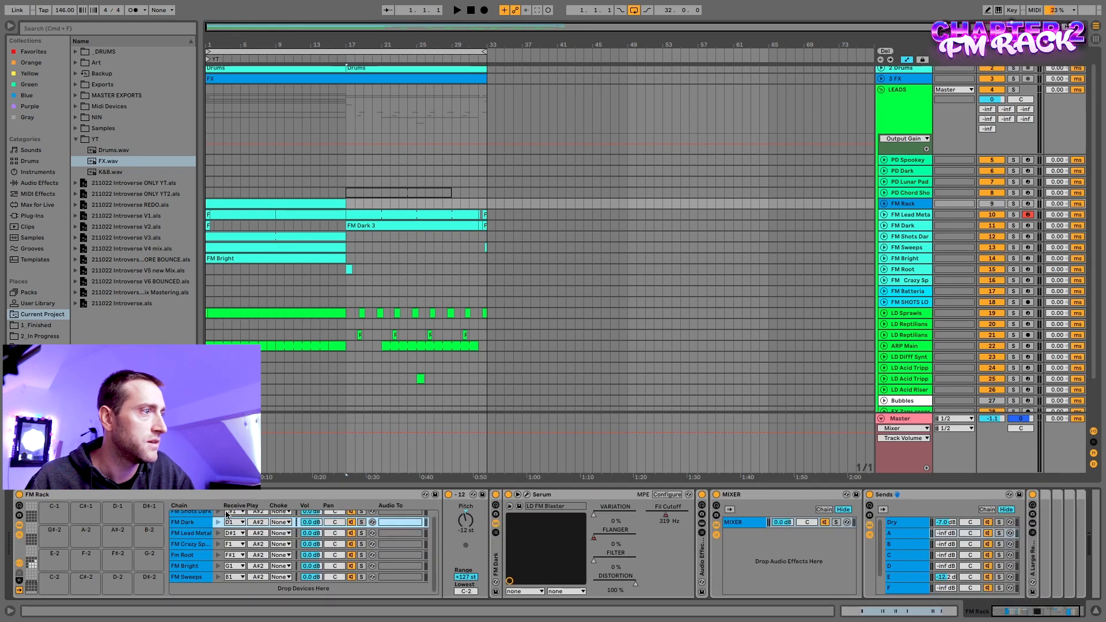
{"action": "right_click", "coordinate": [207, 587]}
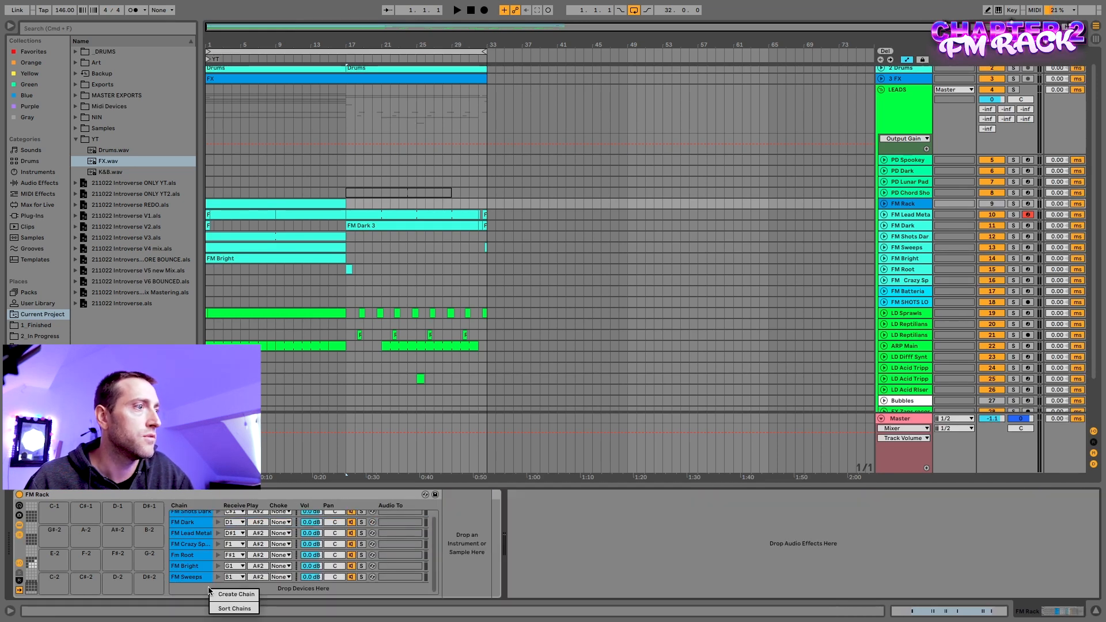
{"action": "left_click", "coordinate": [224, 586]}
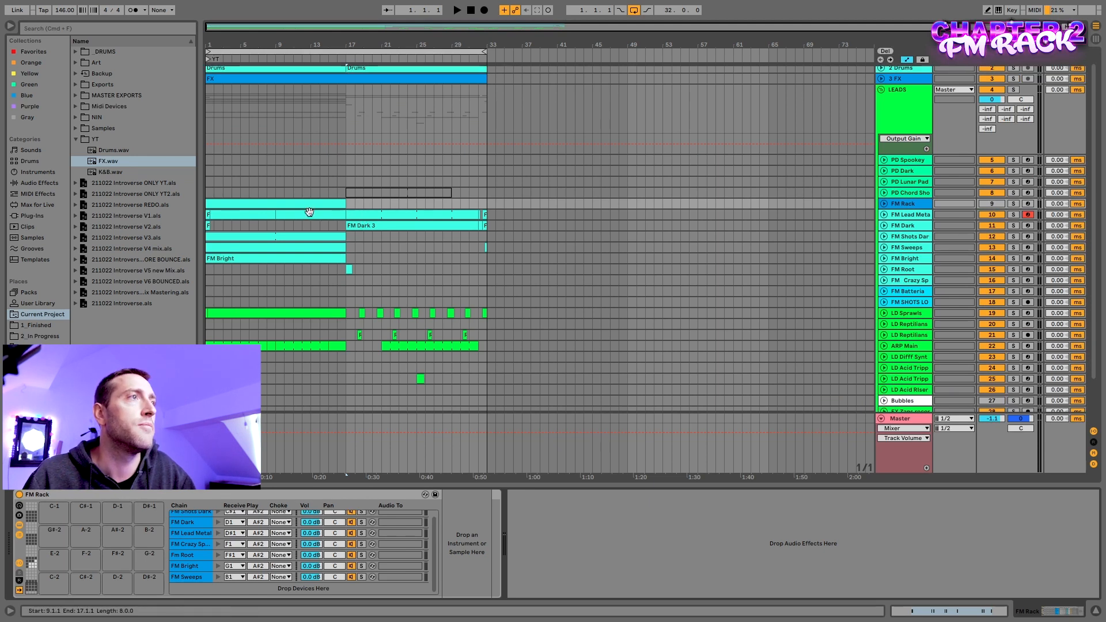
Unfold the FM Rack track, solo it, play its clip from bar 1 and unsolo it
{"action": "left_click", "coordinate": [883, 204]}
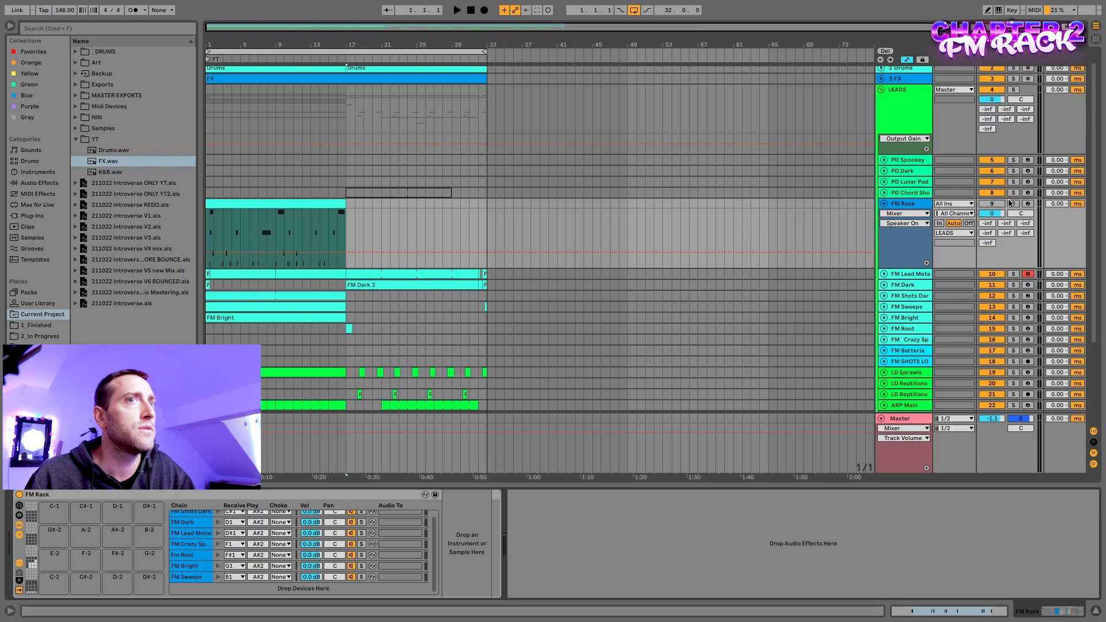
{"action": "left_click", "coordinate": [1011, 203]}
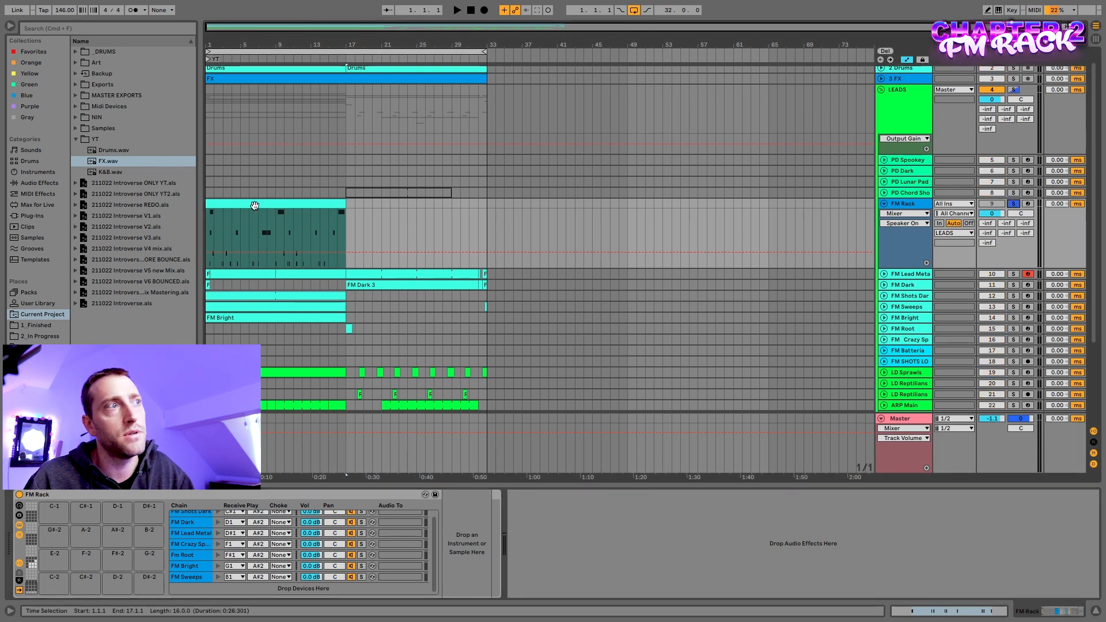
{"action": "key", "text": "space"}
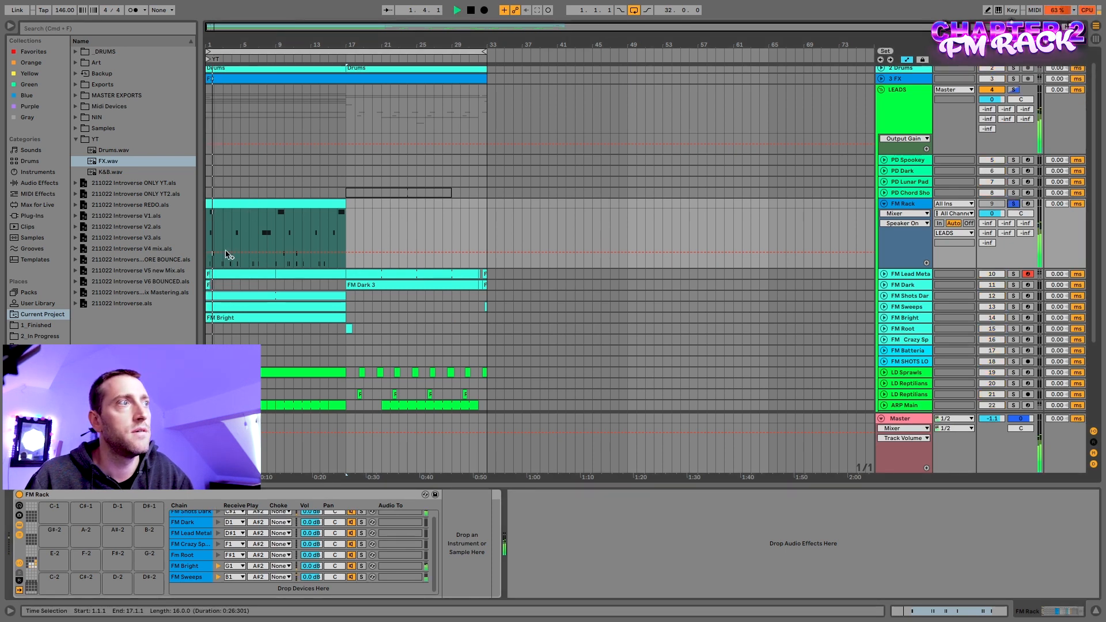
{"action": "key", "text": "space"}
{"action": "left_click", "coordinate": [1013, 203]}
Solo the separate FM tracks 10 to 17, play them for comparison, and unsolo them
{"action": "left_click", "coordinate": [1013, 274]}
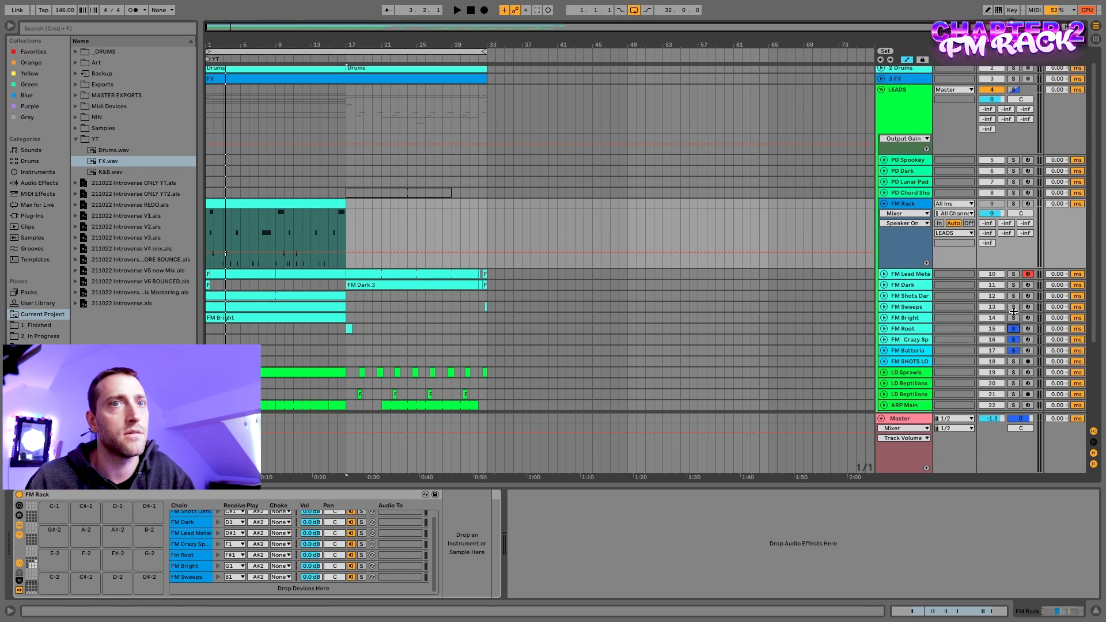
{"action": "left_click", "coordinate": [1013, 307]}
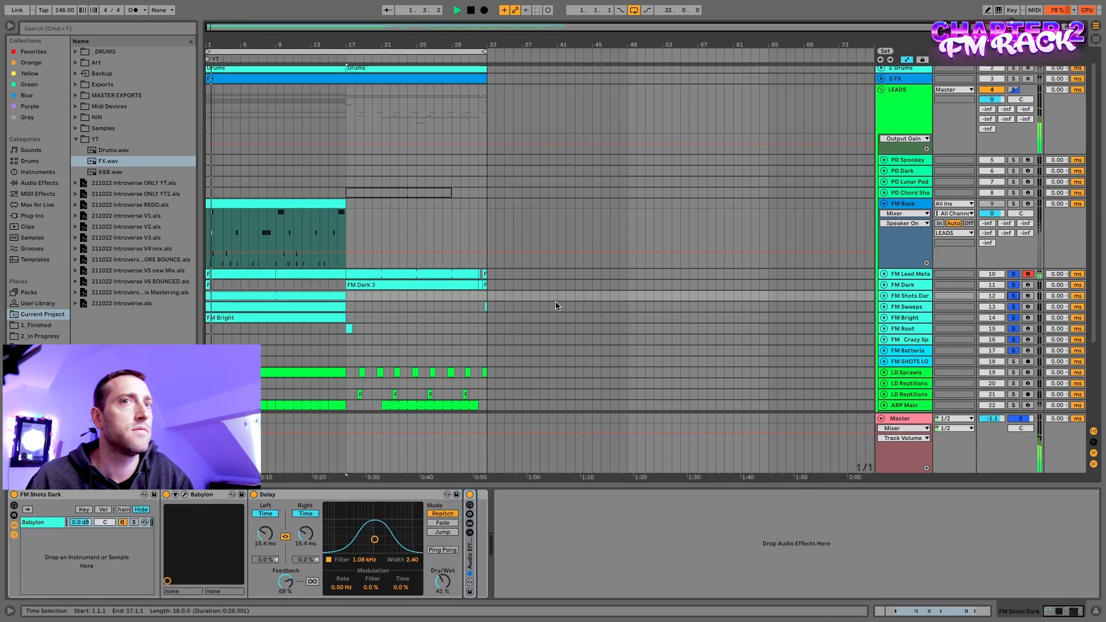
{"action": "left_click", "coordinate": [1015, 274]}
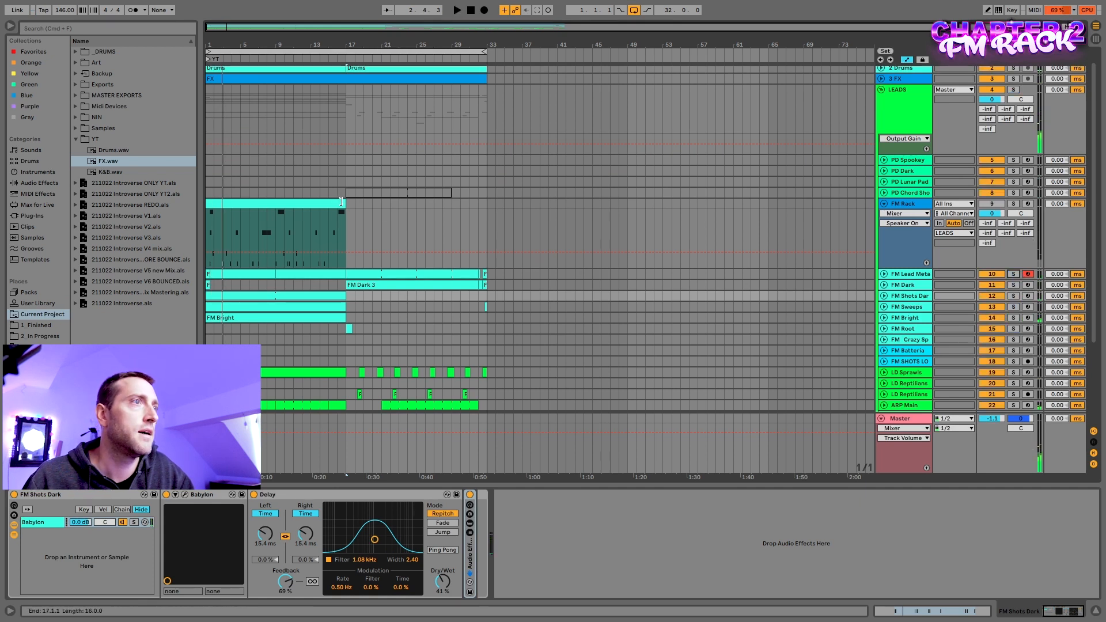
{"action": "left_click", "coordinate": [301, 206]}
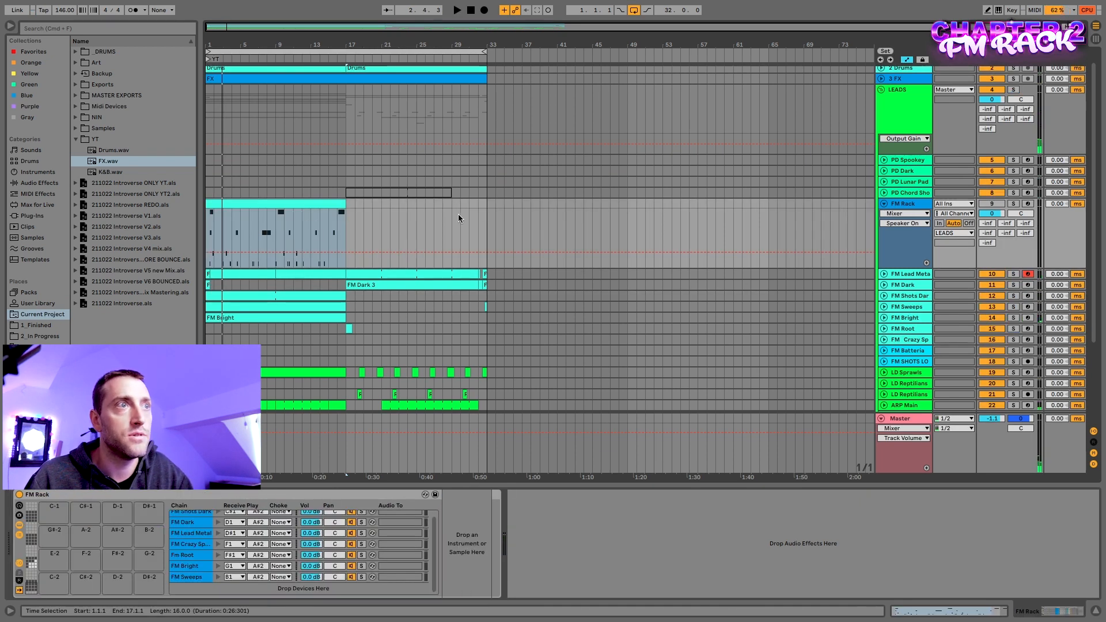
Duplicate the K&B, Drums and FX clips of bars 1 to 33 to bar 33 and loop bars 33 to 65
{"action": "scroll", "coordinate": [435, 115], "scroll_direction": "up", "scroll_amount": 1}
{"action": "left_click", "coordinate": [428, 93]}
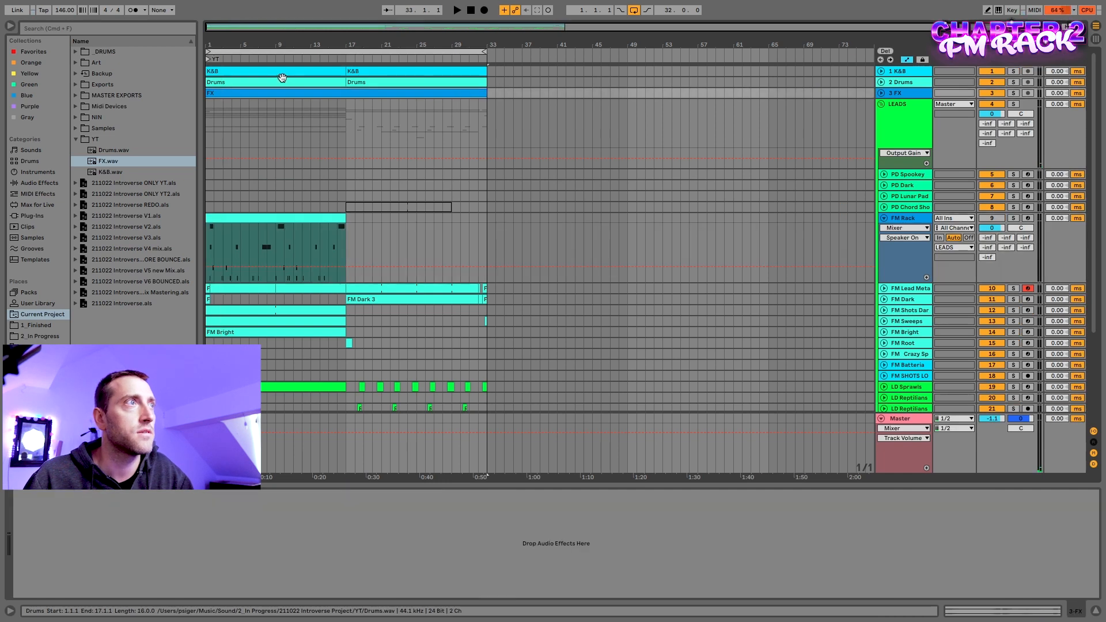
{"action": "left_click", "coordinate": [275, 71]}
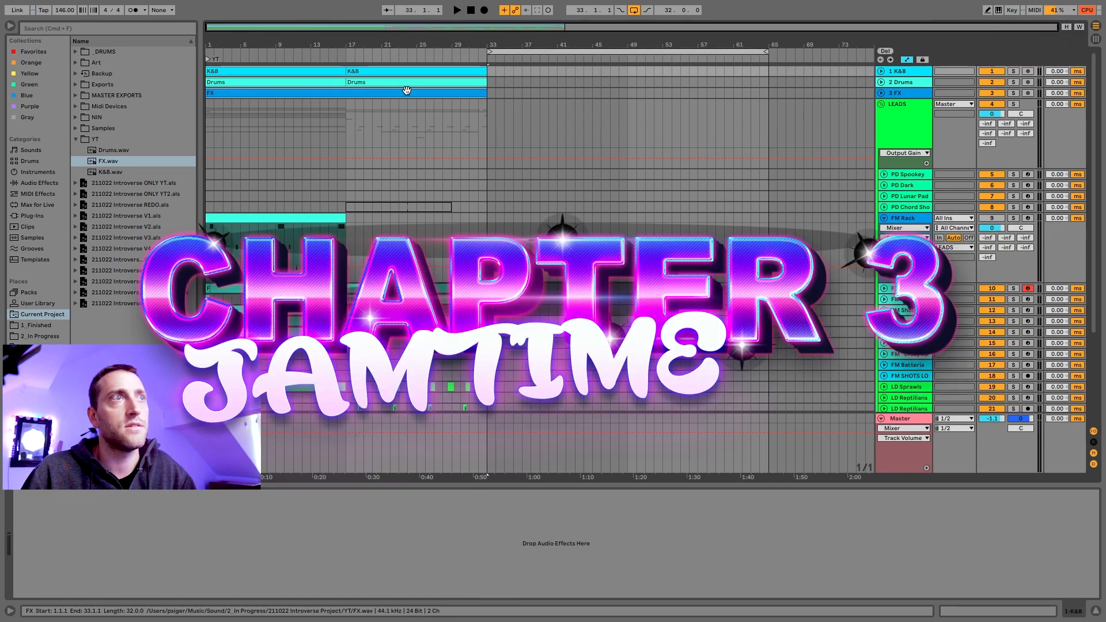
{"action": "key", "text": "super+d"}
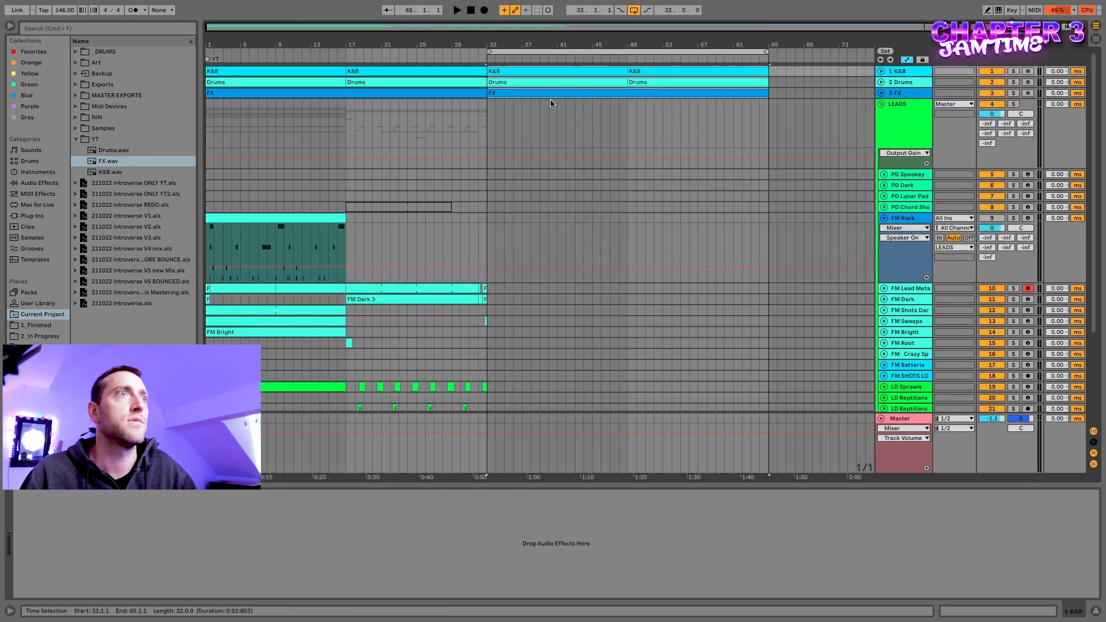
Activate the FM Rack track and deactivate all tracks from FM Lead Metal through the Acid Riser track 29
{"action": "left_click", "coordinate": [487, 218]}
{"action": "left_click", "coordinate": [998, 219]}
{"action": "left_click", "coordinate": [921, 290]}
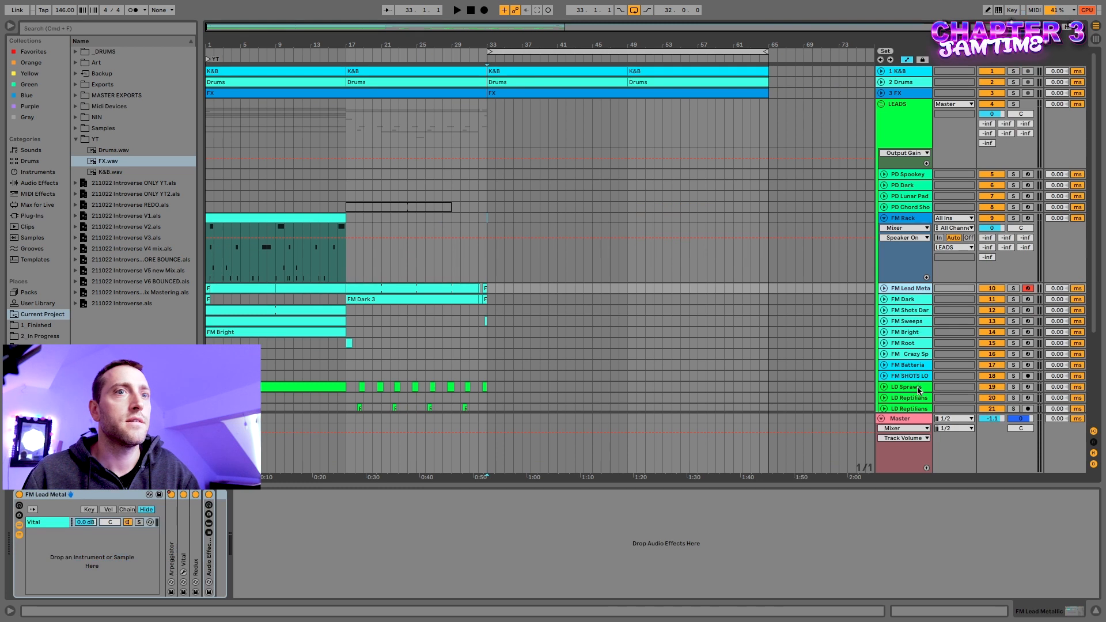
{"action": "left_click", "coordinate": [917, 409]}
{"action": "scroll", "coordinate": [971, 361], "scroll_direction": "down", "scroll_amount": 5}
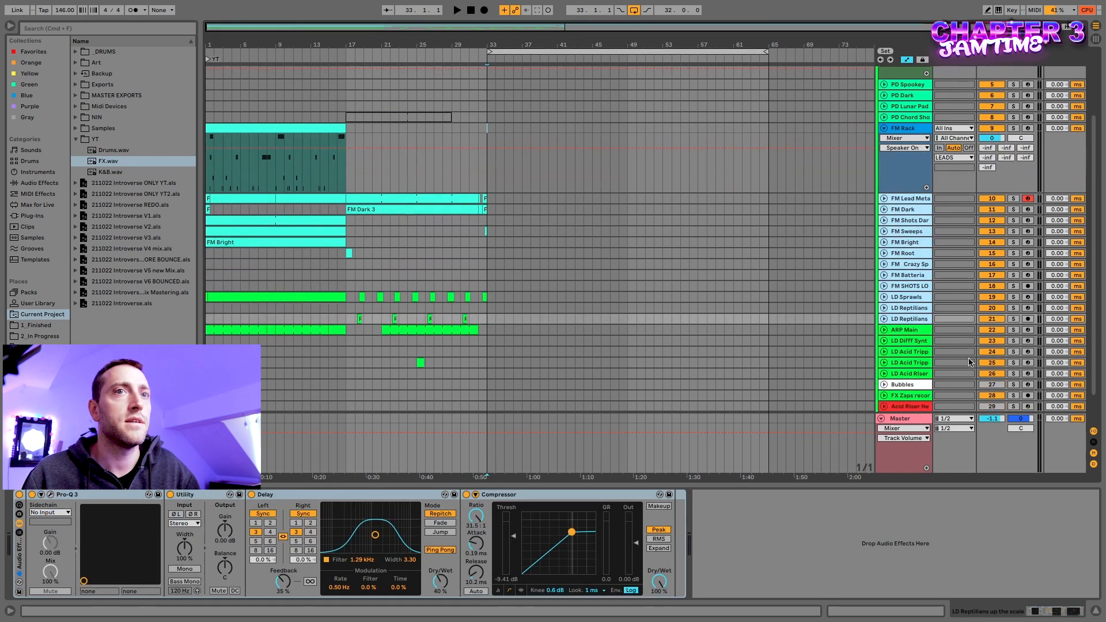
{"action": "left_click", "coordinate": [920, 407]}
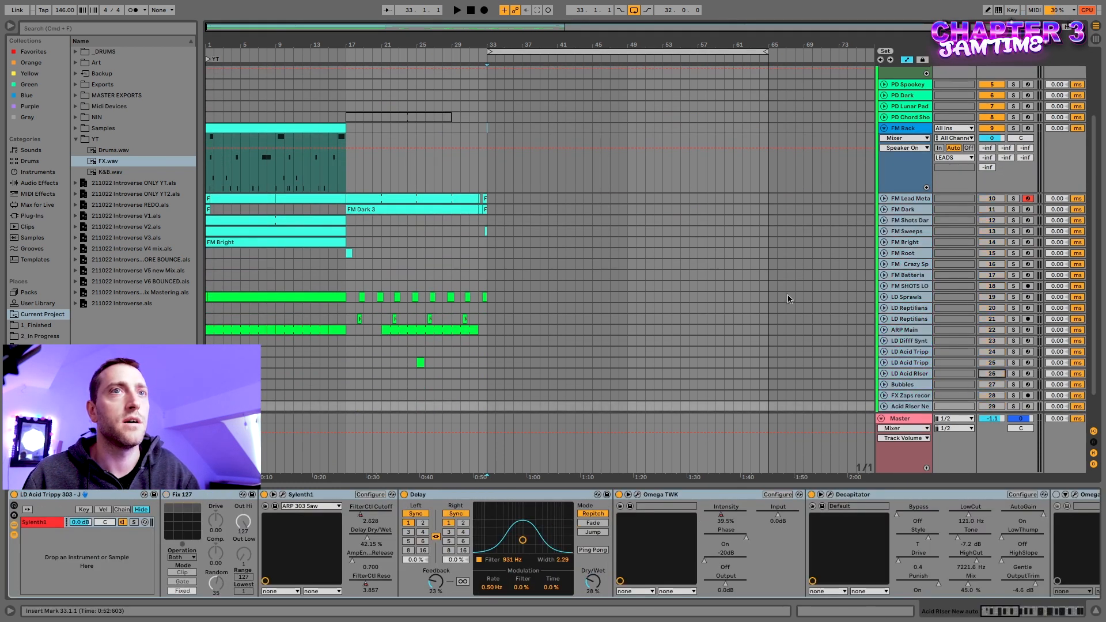
{"action": "scroll", "coordinate": [472, 159], "scroll_direction": "up", "scroll_amount": 5}
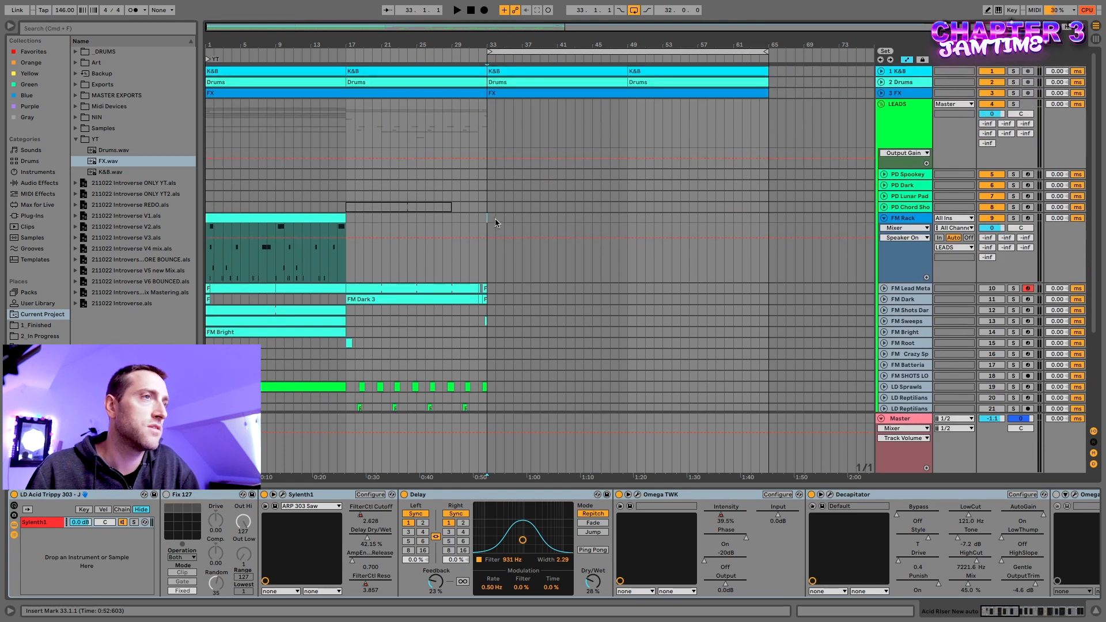
Mark bars 33 to 50 on the FM Rack track and examine the K&B track's waveform
{"action": "left_click", "coordinate": [486, 219]}
{"action": "left_click_drag", "start_coordinate": [486, 219], "coordinate": [634, 213]}
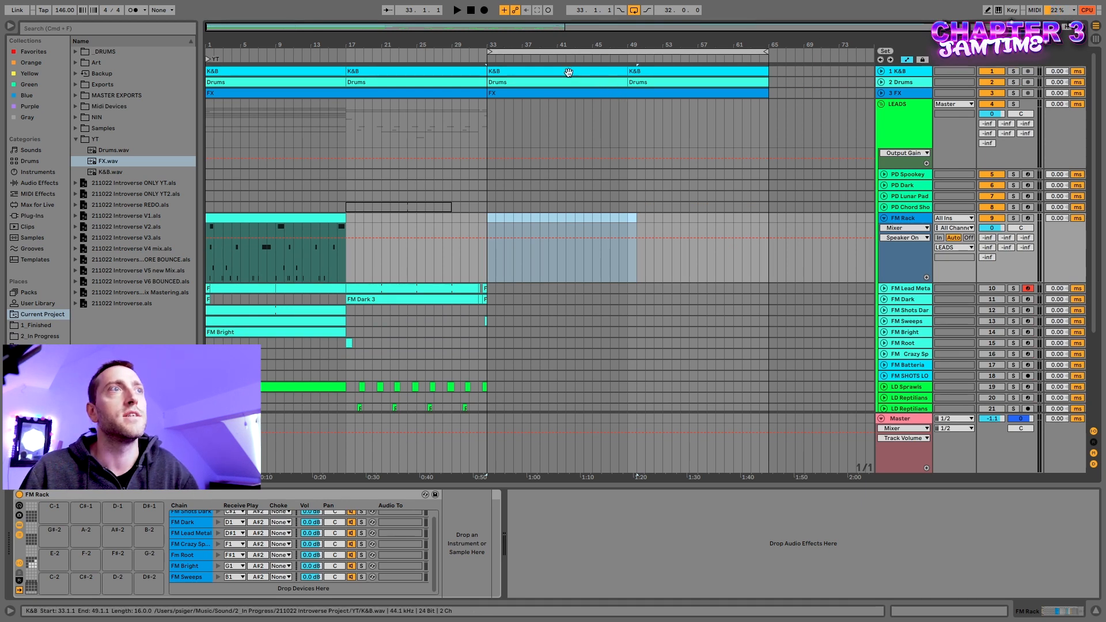
{"action": "scroll", "coordinate": [568, 72], "scroll_direction": "up", "scroll_amount": 1}
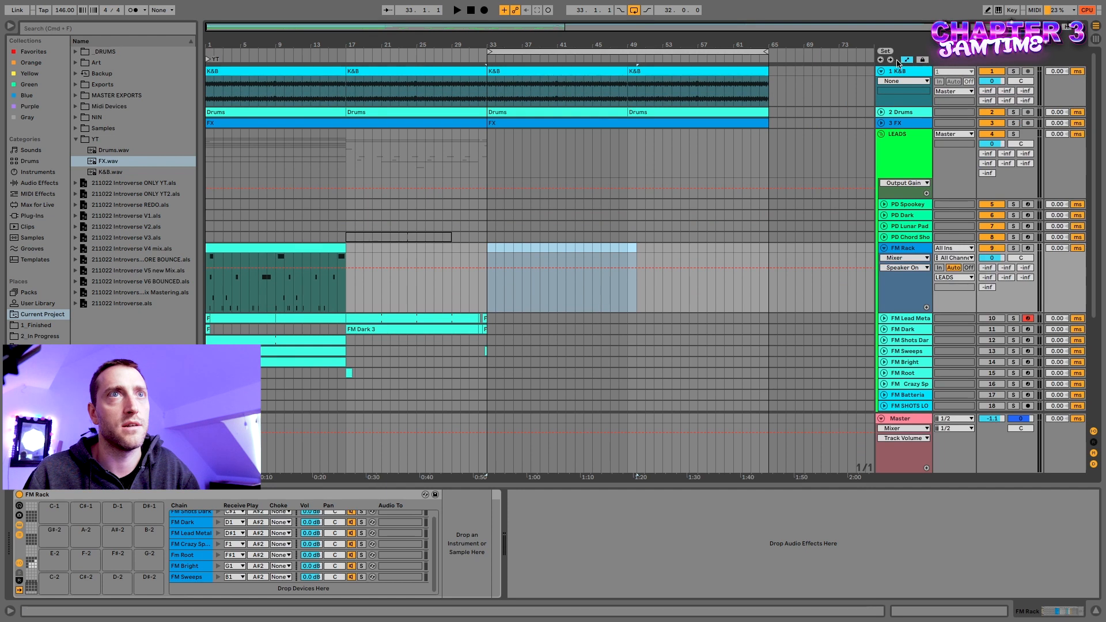
{"action": "left_click", "coordinate": [879, 72]}
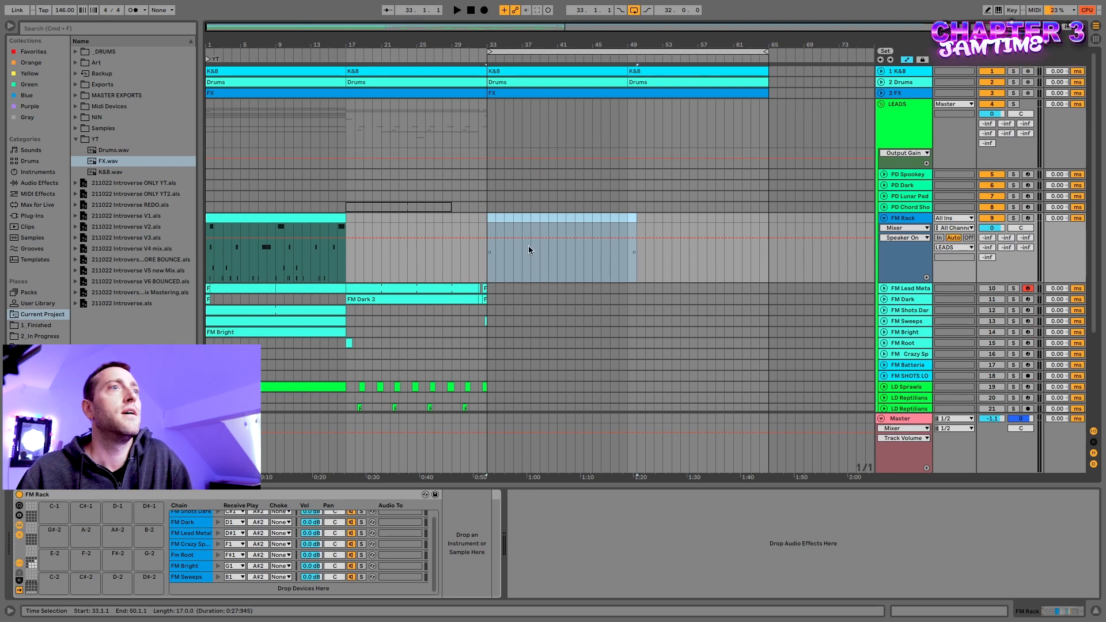
Inspect the FM Shots Dark chain and select send chains A to D in its Sends rack
{"action": "left_click", "coordinate": [220, 554]}
{"action": "left_click", "coordinate": [204, 516]}
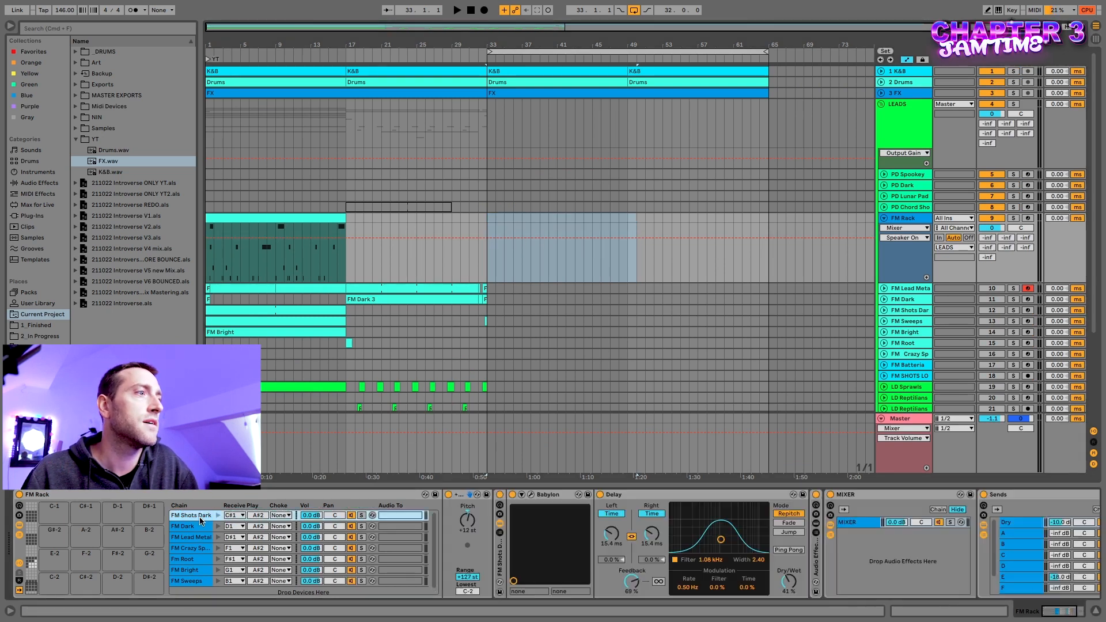
{"action": "scroll", "coordinate": [927, 554], "scroll_direction": "right", "scroll_amount": 5}
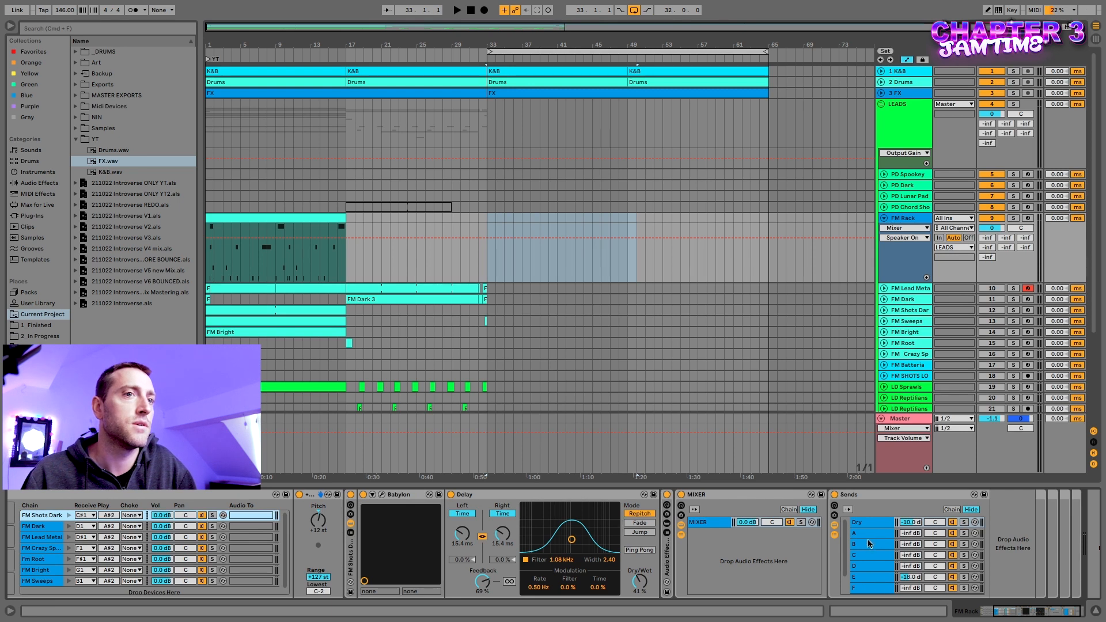
{"action": "left_click", "coordinate": [867, 530]}
{"action": "left_click", "coordinate": [867, 569], "text": "shift"}
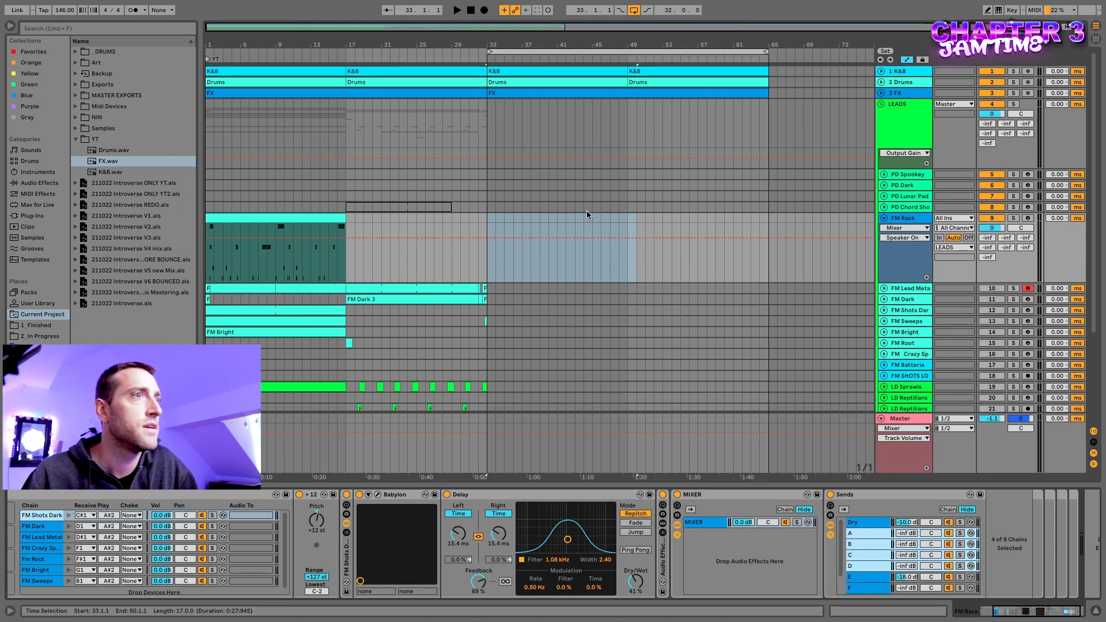
Select bars 33 to 65 on the FM Rack track and arm the track for recording
{"action": "left_click", "coordinate": [488, 216]}
{"action": "left_click_drag", "start_coordinate": [487, 217], "coordinate": [780, 221]}
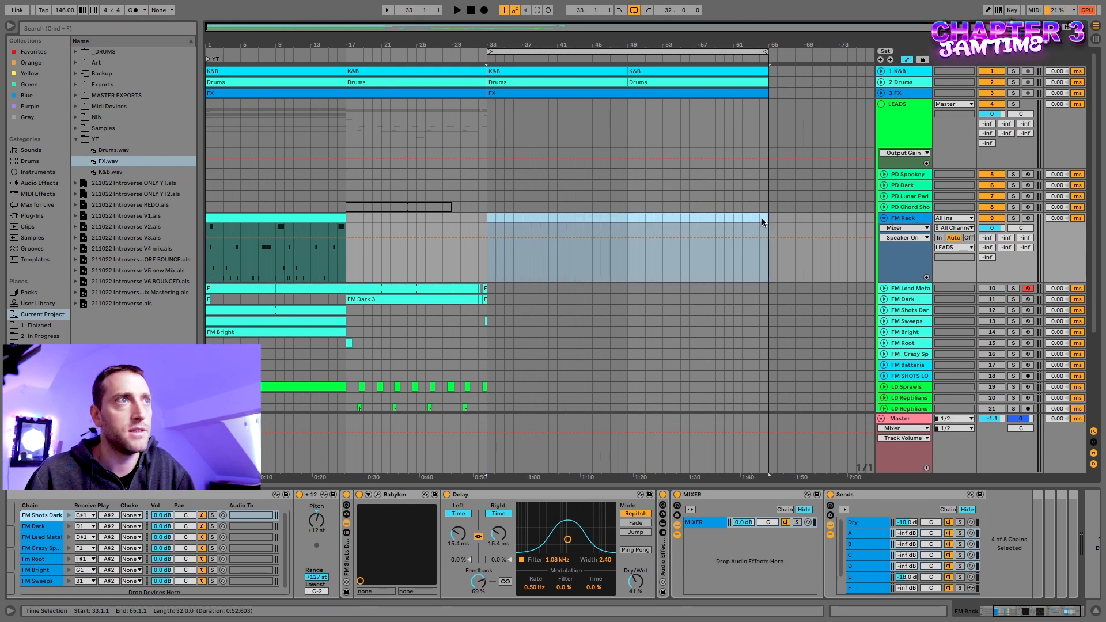
{"action": "left_click", "coordinate": [1028, 218]}
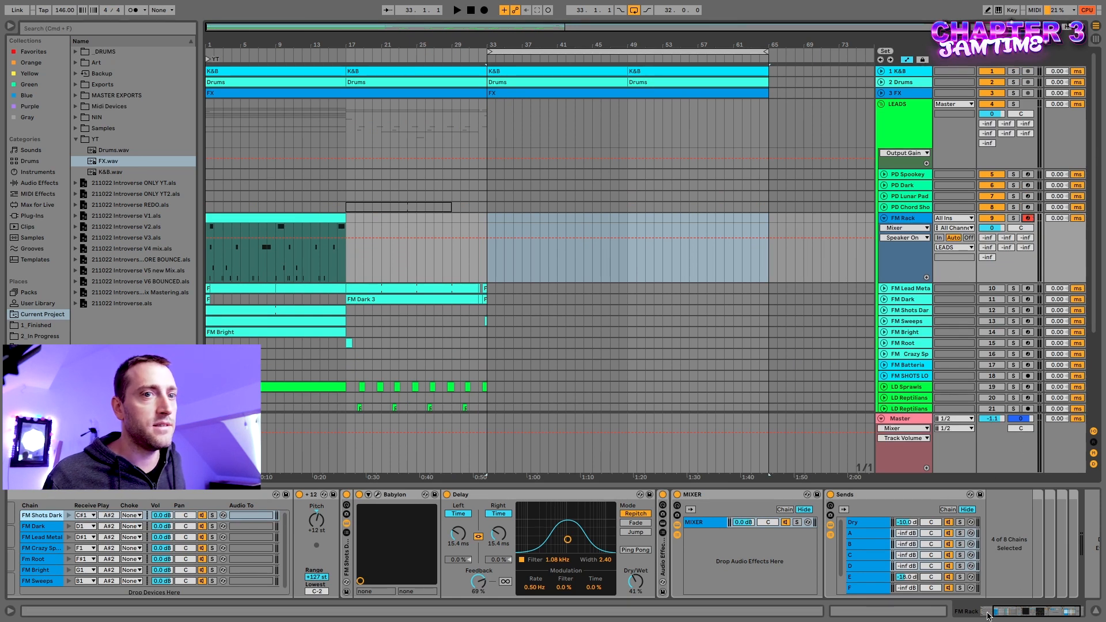
Record an FM Shots Dark rhythm on the FM Rack track from bar 33 to about bar 45
{"action": "left_click", "coordinate": [987, 615]}
{"action": "key", "text": "F9"}
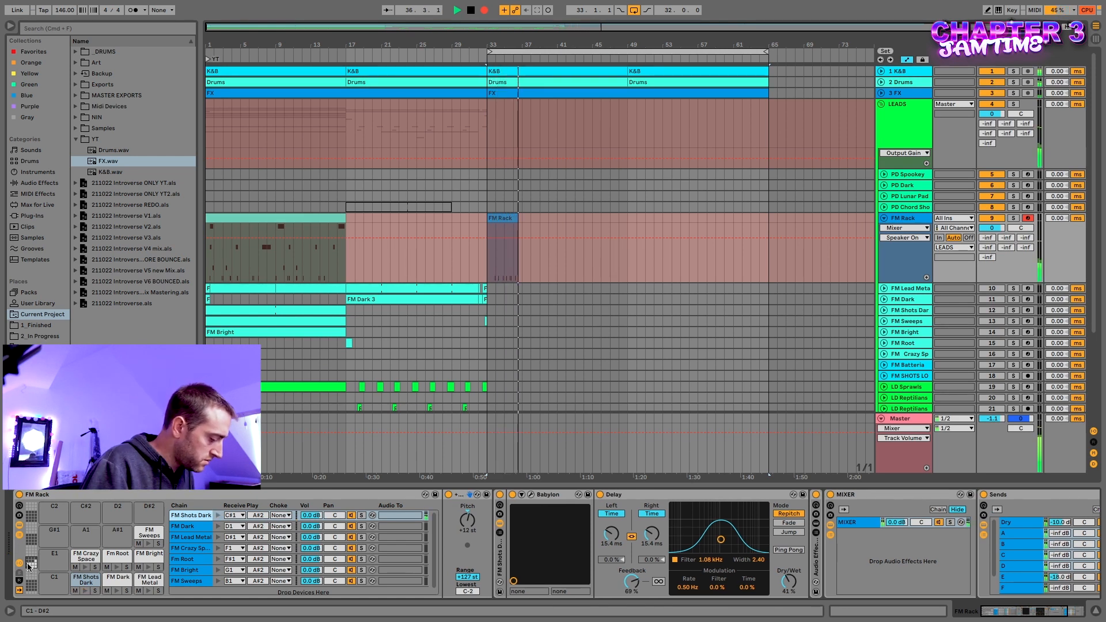
{"action": "key", "text": "space"}
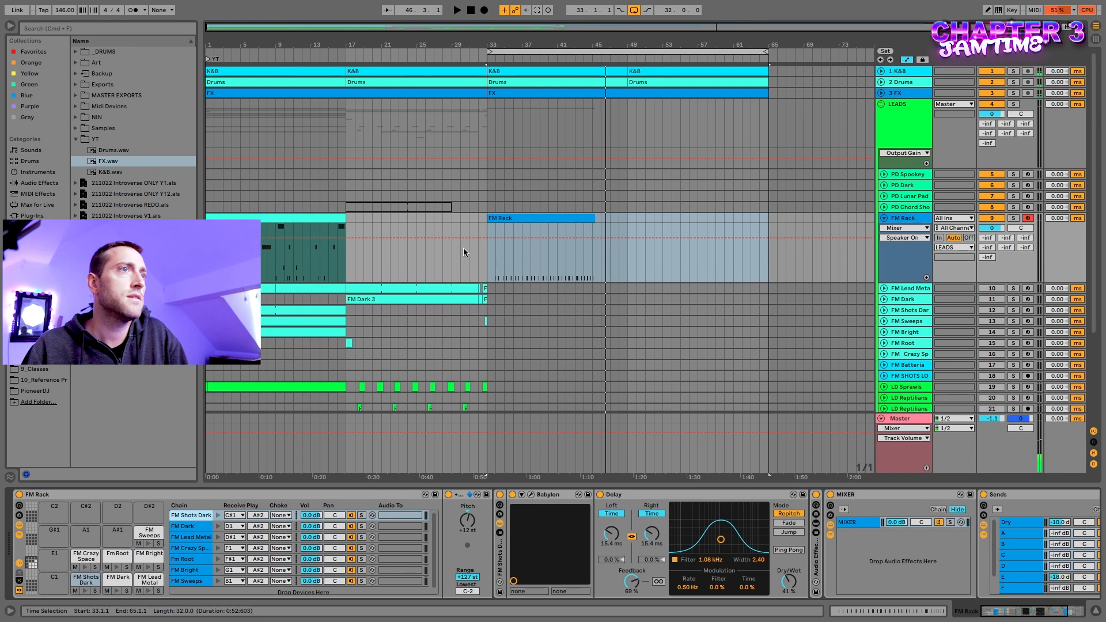
Quantize the start of all notes in the recorded FM Rack clip to 1/16 at 100 %
{"action": "left_click", "coordinate": [525, 218]}
{"action": "left_click", "coordinate": [898, 612]}
{"action": "left_click", "coordinate": [710, 456]}
{"action": "key", "text": "super+a"}
{"action": "key", "text": "super+shift+u"}
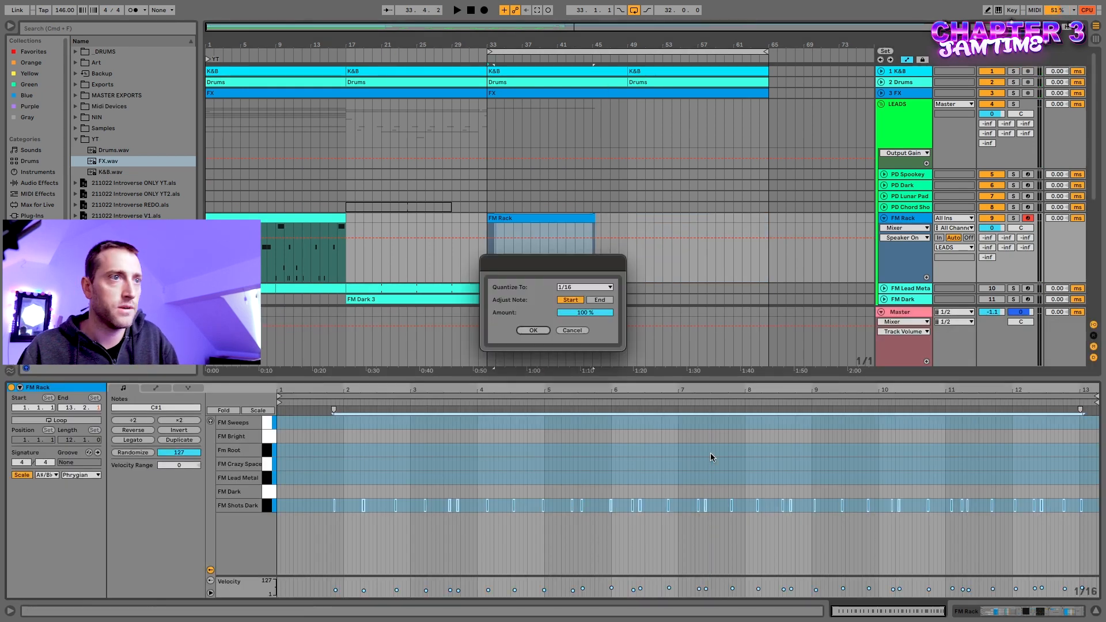
{"action": "left_click", "coordinate": [532, 330]}
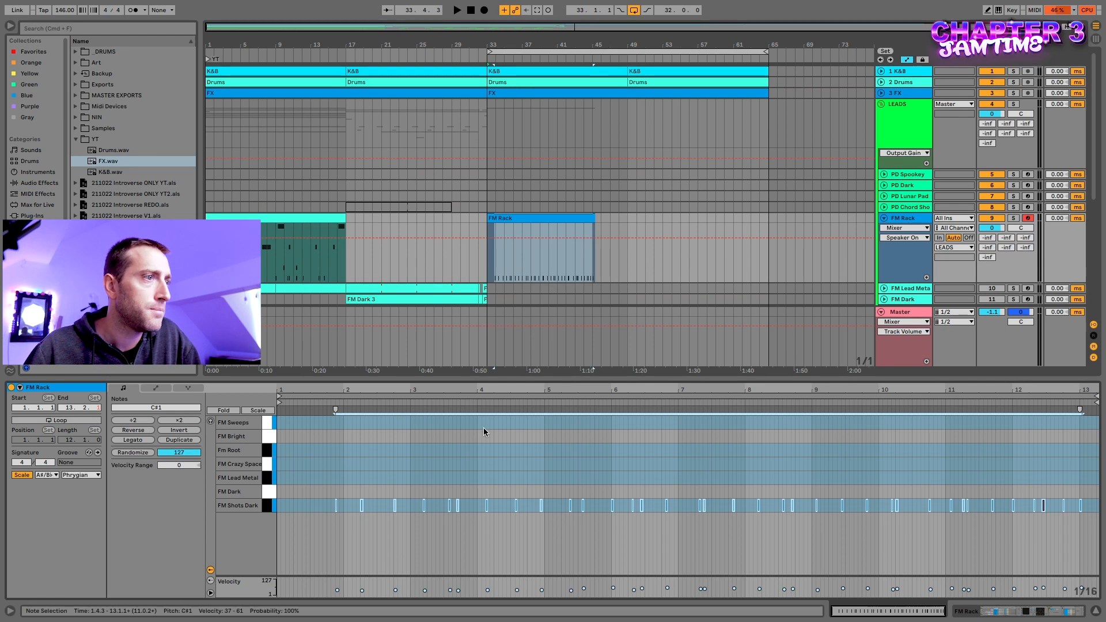
Play back the quantized FM Rack clip to check its timing
{"action": "key", "text": "space"}
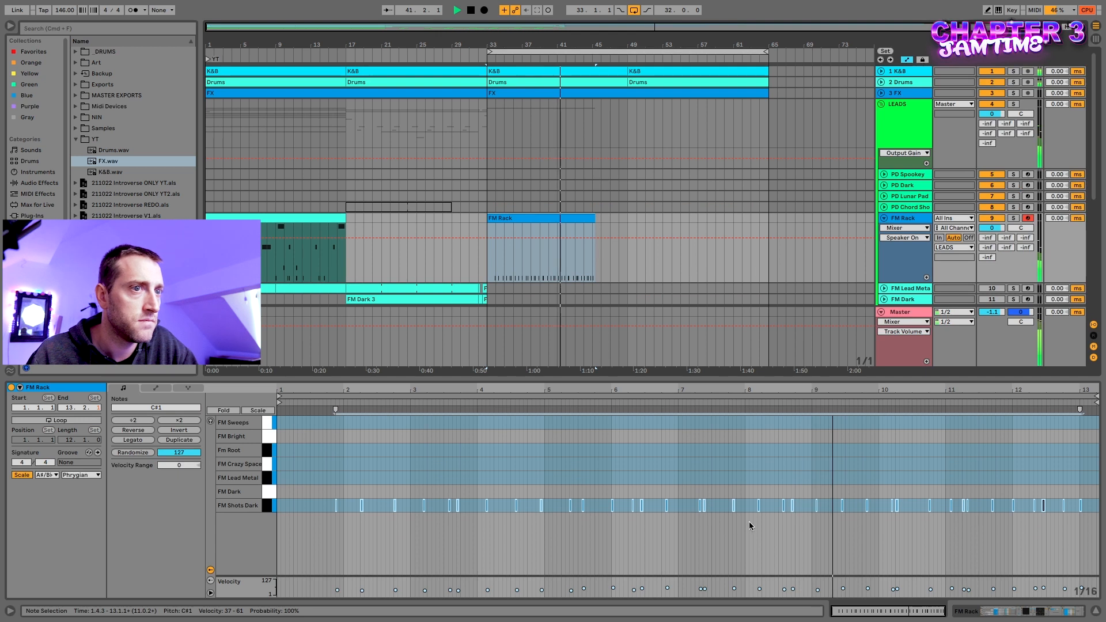
{"action": "key", "text": "space"}
Copy the two FM Shots Dark notes from bar 9 into bar 1 of the FM Rack clip
{"action": "left_click", "coordinate": [866, 511]}
{"action": "left_click", "coordinate": [866, 509]}
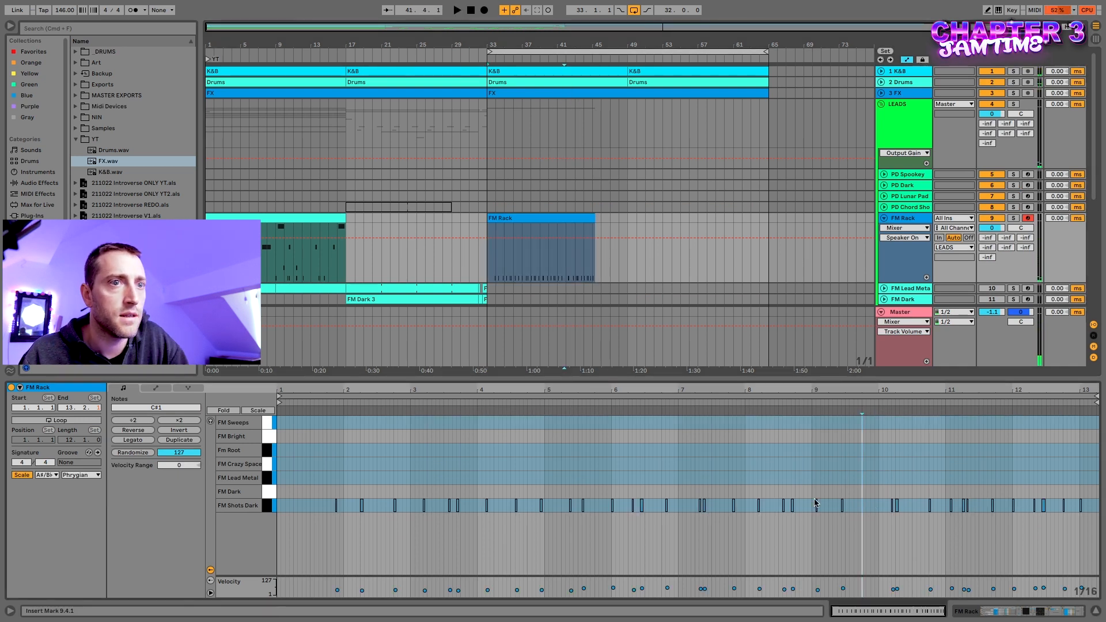
{"action": "left_click_drag", "start_coordinate": [812, 506], "coordinate": [878, 511]}
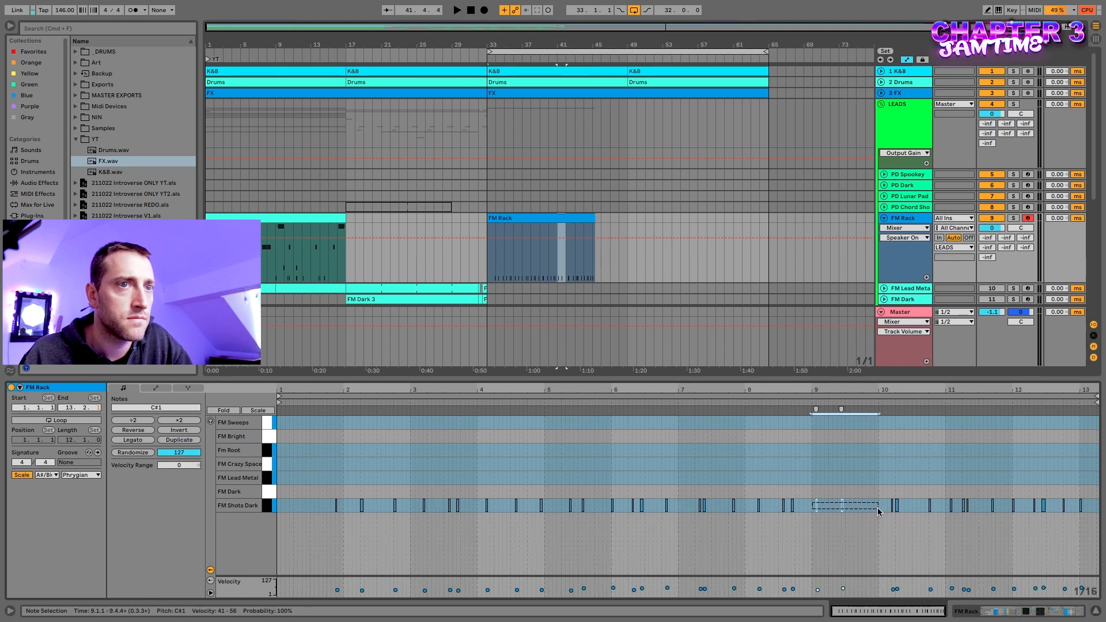
{"action": "right_click", "coordinate": [876, 511]}
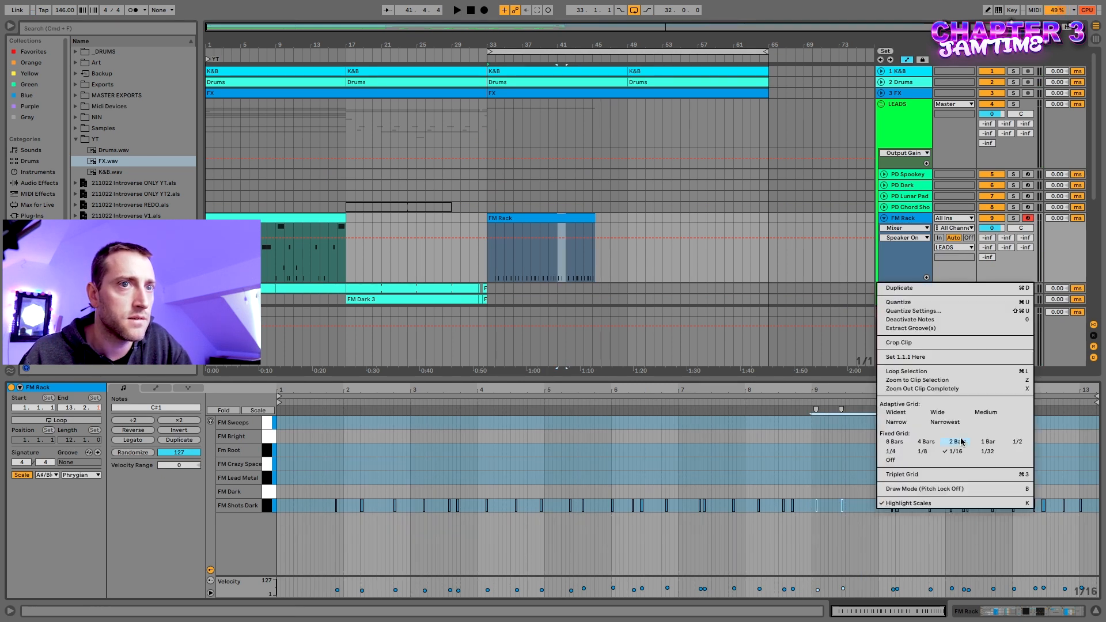
{"action": "left_click", "coordinate": [853, 484]}
{"action": "right_click", "coordinate": [848, 508]}
{"action": "left_click", "coordinate": [75, 508]}
{"action": "key", "text": "super+c"}
{"action": "left_click", "coordinate": [279, 507]}
{"action": "key", "text": "super+v"}
{"action": "scroll", "coordinate": [819, 506], "scroll_direction": "up", "scroll_amount": 3}
{"action": "scroll", "coordinate": [819, 506], "scroll_direction": "left", "scroll_amount": 10}
{"action": "scroll", "coordinate": [292, 510], "scroll_direction": "down", "scroll_amount": 2}
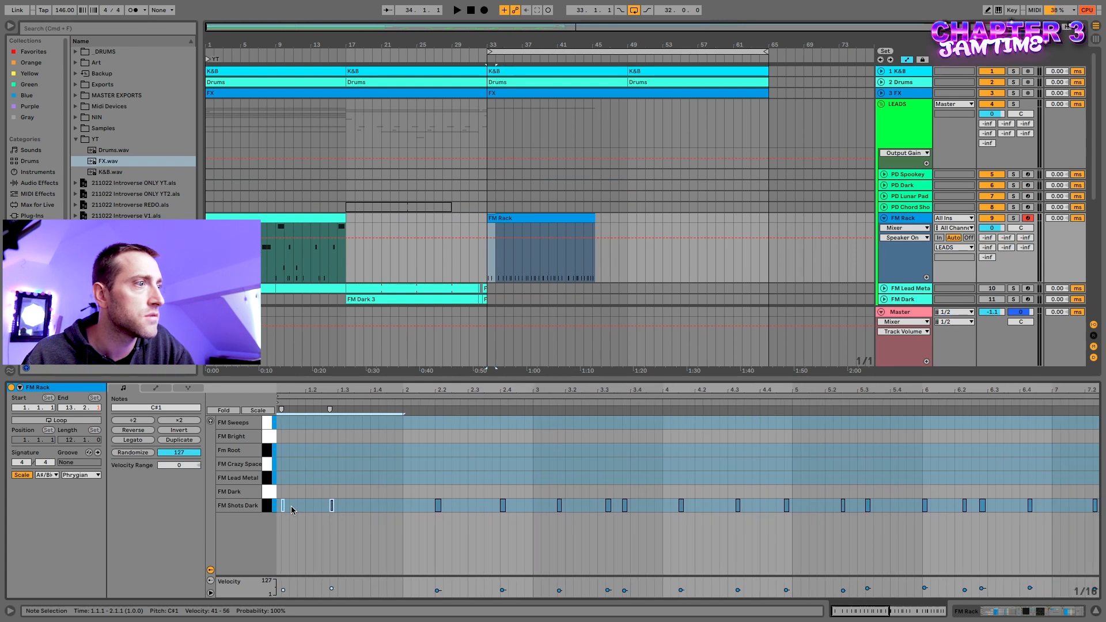
Play the FM Rack clip from its start and delete the two FM Shots Dark notes in bar 2
{"action": "left_click", "coordinate": [325, 470]}
{"action": "key", "text": "space"}
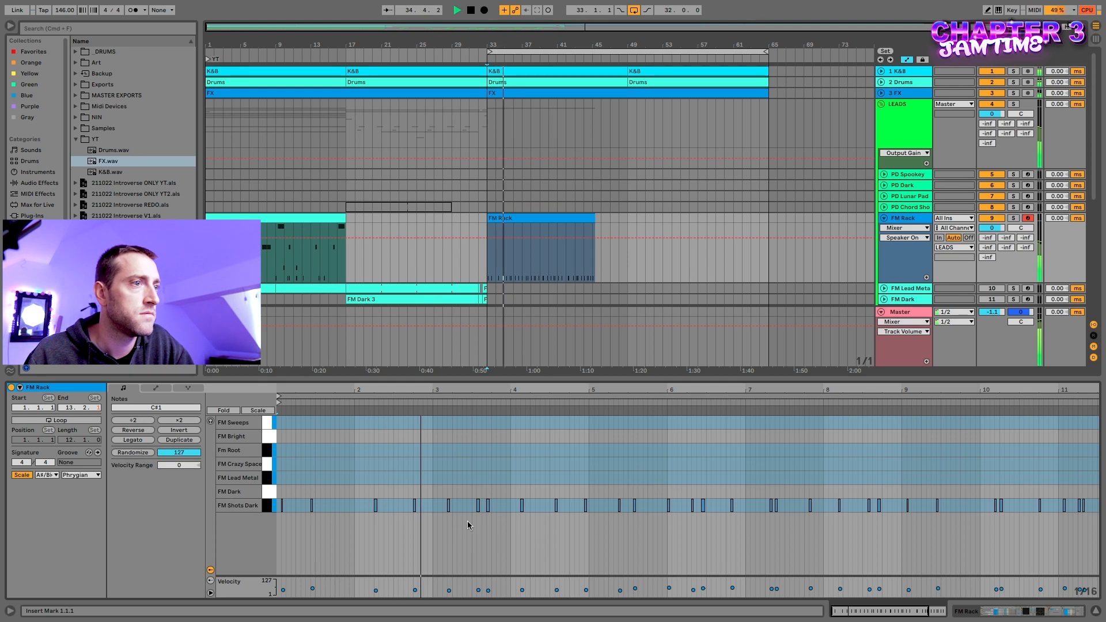
{"action": "key", "text": "space"}
{"action": "key", "text": "space"}
{"action": "left_click", "coordinate": [435, 513]}
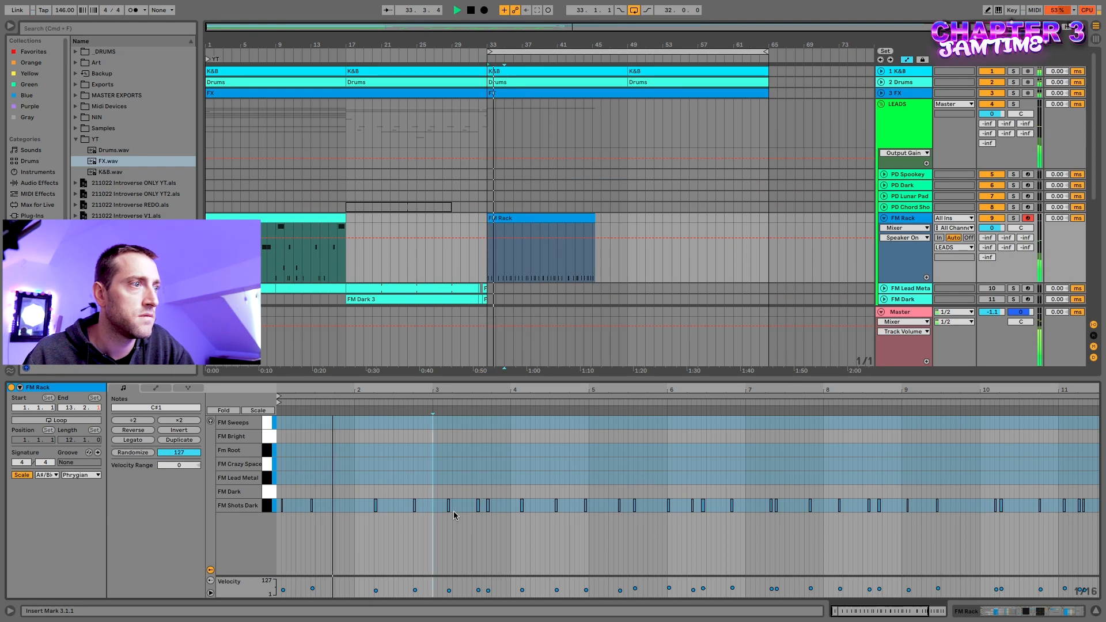
{"action": "left_click_drag", "start_coordinate": [435, 520], "coordinate": [370, 495]}
{"action": "key", "text": "Delete"}
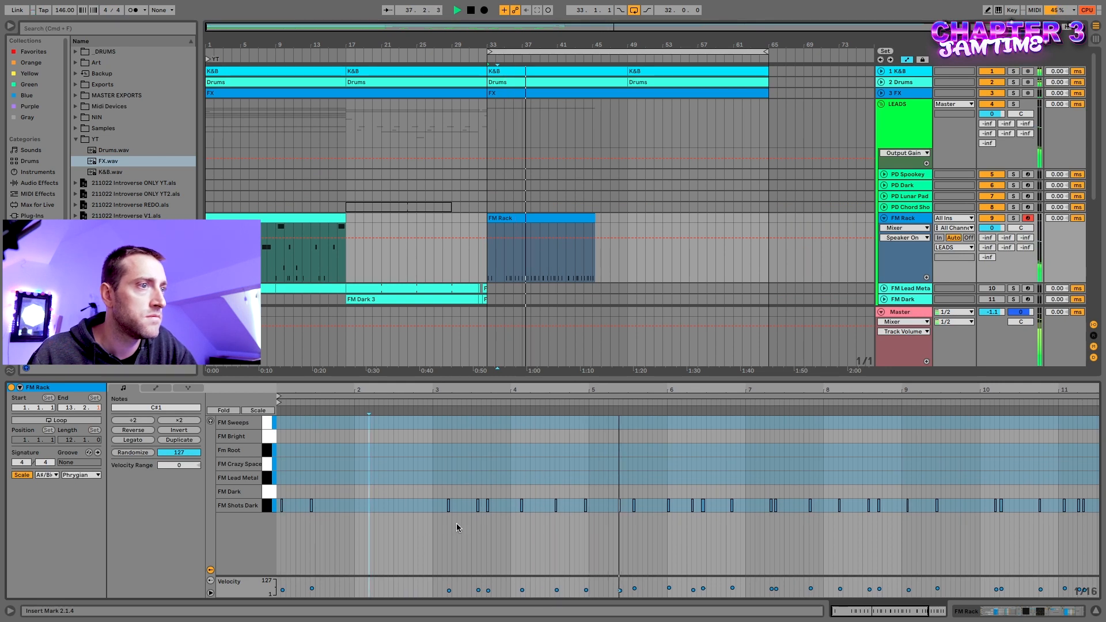
Try moving the FM Shots Dark notes of bars 3 and 4 earlier, starting at 1.4.4, and audition the result
{"action": "key", "text": "space"}
{"action": "left_click_drag", "start_coordinate": [432, 513], "coordinate": [538, 507]}
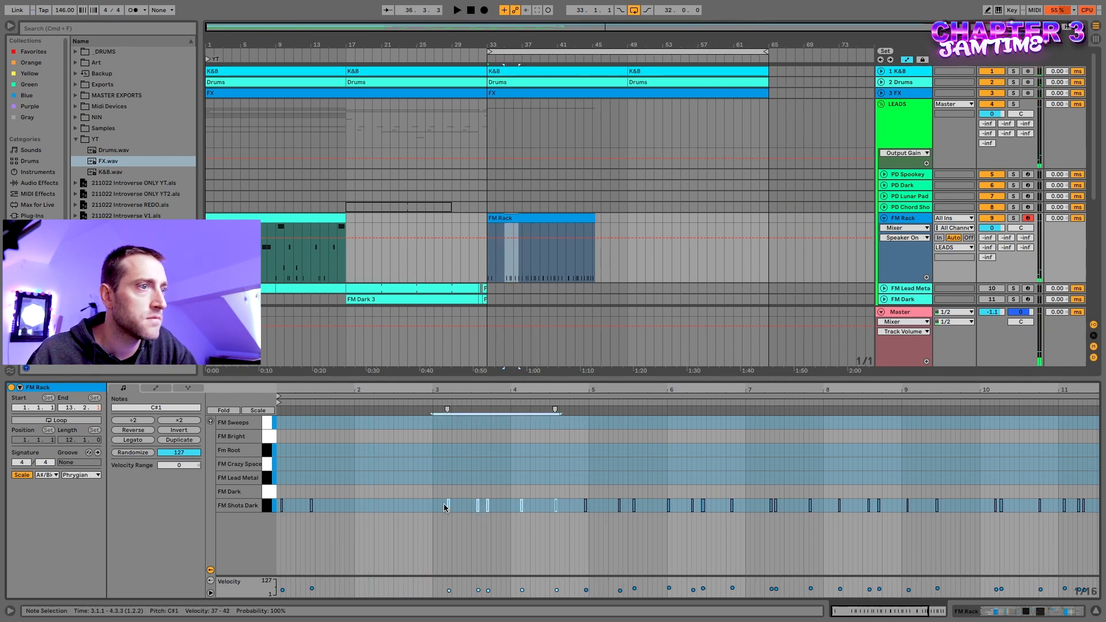
{"action": "left_click_drag", "start_coordinate": [447, 506], "coordinate": [348, 506]}
{"action": "key", "text": "space"}
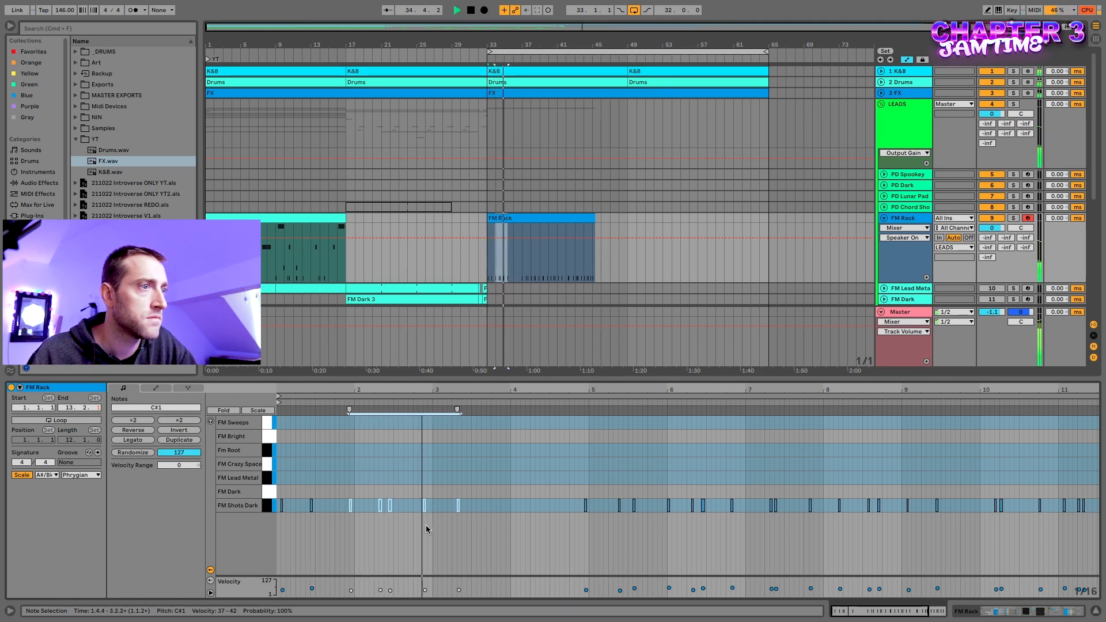
{"action": "key", "text": "space"}
{"action": "left_click_drag", "start_coordinate": [376, 515], "coordinate": [481, 515]}
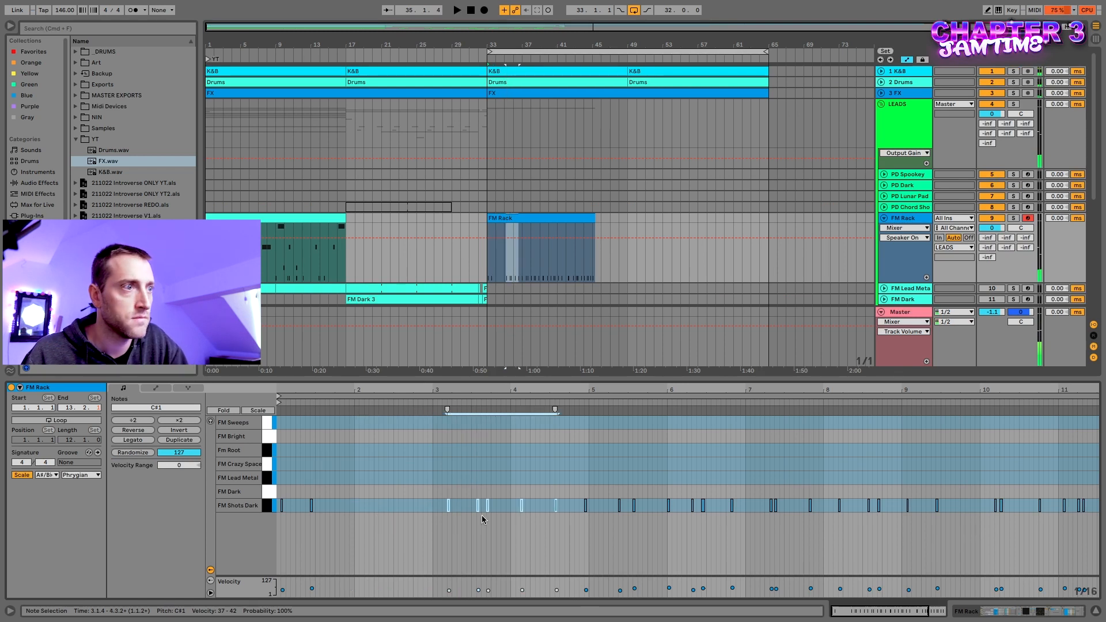
{"action": "left_click", "coordinate": [435, 510]}
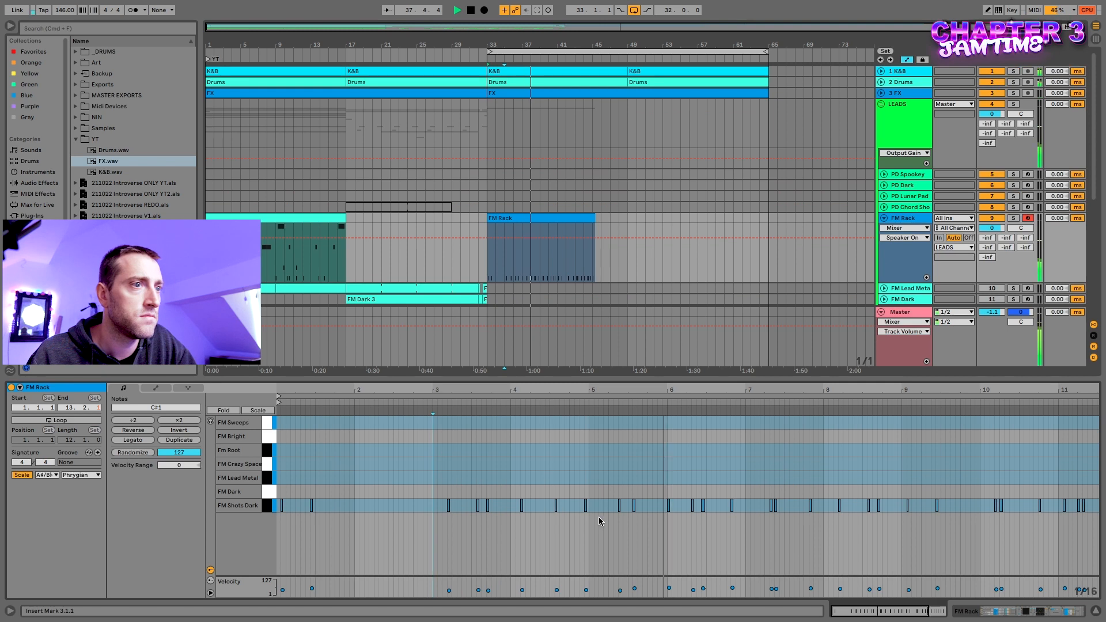
Move the FM Shots Dark notes of bars 3 to 5 one bar earlier and loop the clip's first four bars
{"action": "left_click_drag", "start_coordinate": [663, 510], "coordinate": [370, 508]}
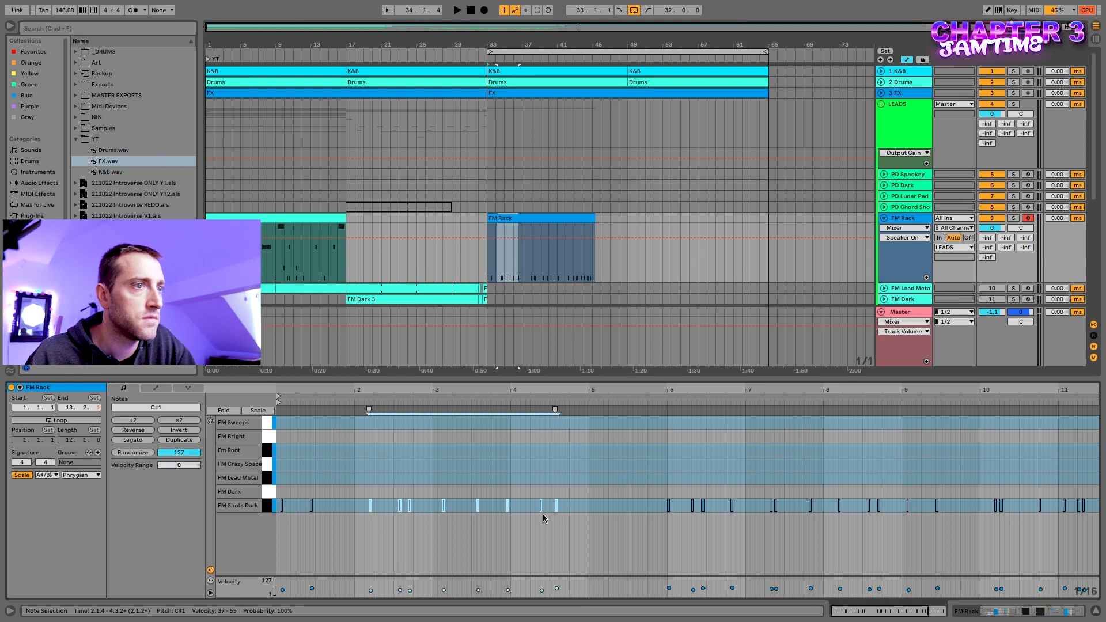
{"action": "left_click", "coordinate": [584, 516]}
{"action": "left_click_drag", "start_coordinate": [586, 516], "coordinate": [82, 433]}
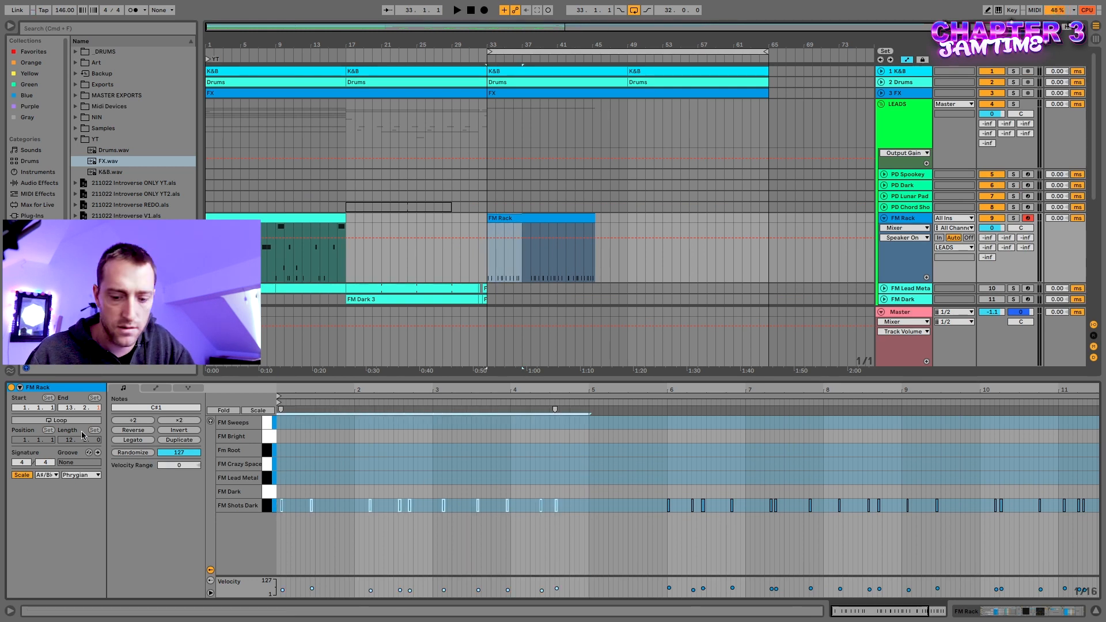
{"action": "key", "text": "super+l"}
{"action": "key", "text": "space"}
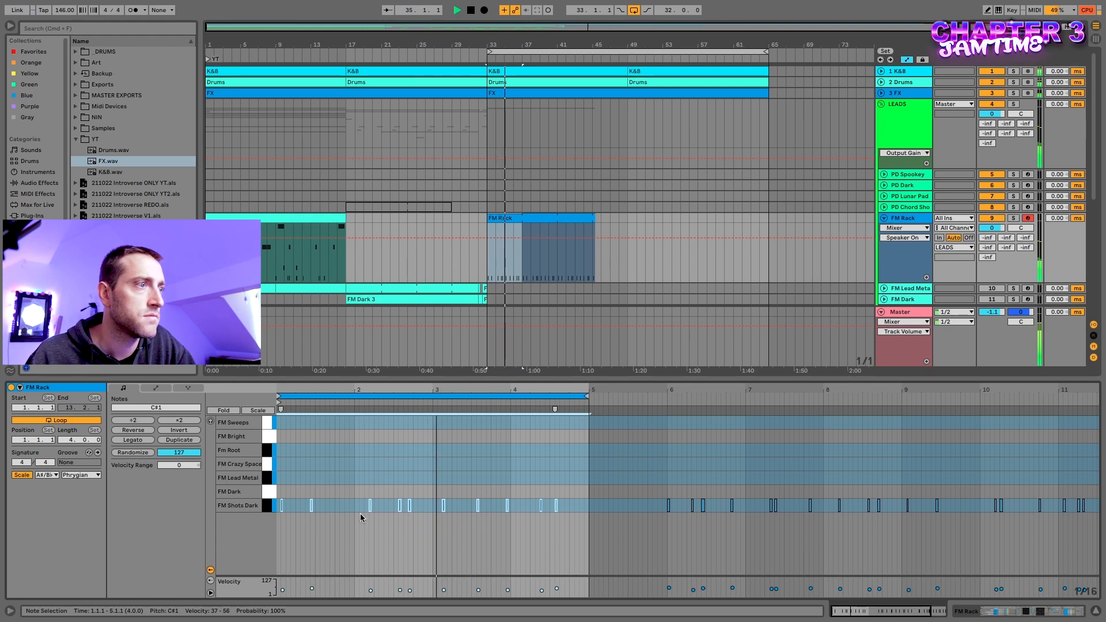
Move the second FM Shots Dark note to 1.2.3 and add another note at 4.4.1, auditioning the loop
{"action": "left_click", "coordinate": [315, 516]}
{"action": "key", "text": "space"}
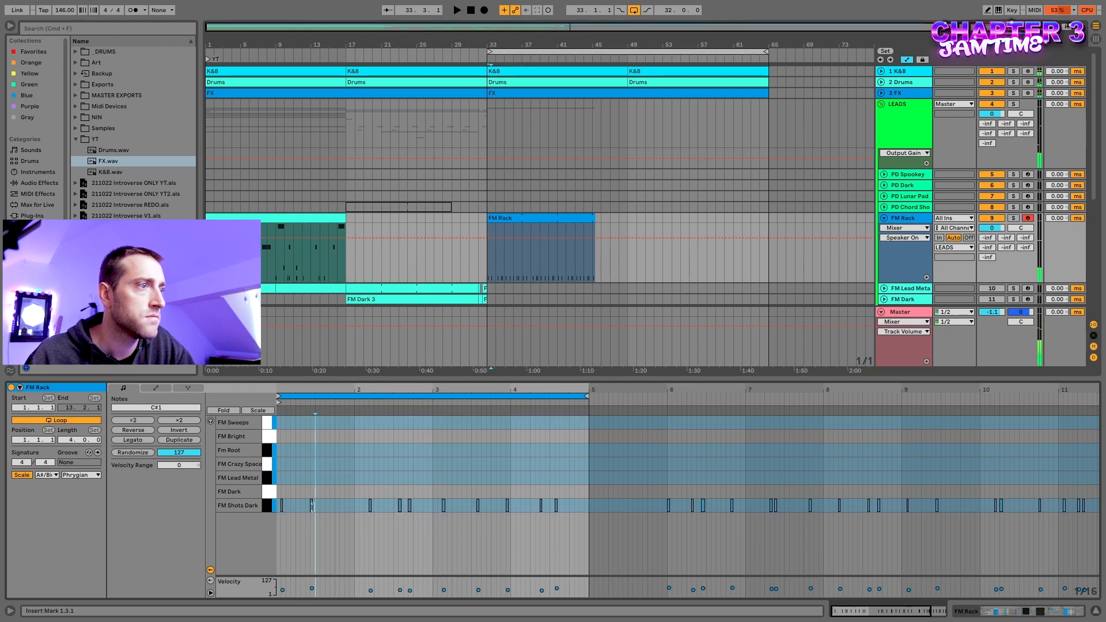
{"action": "left_click_drag", "start_coordinate": [312, 506], "coordinate": [309, 507]}
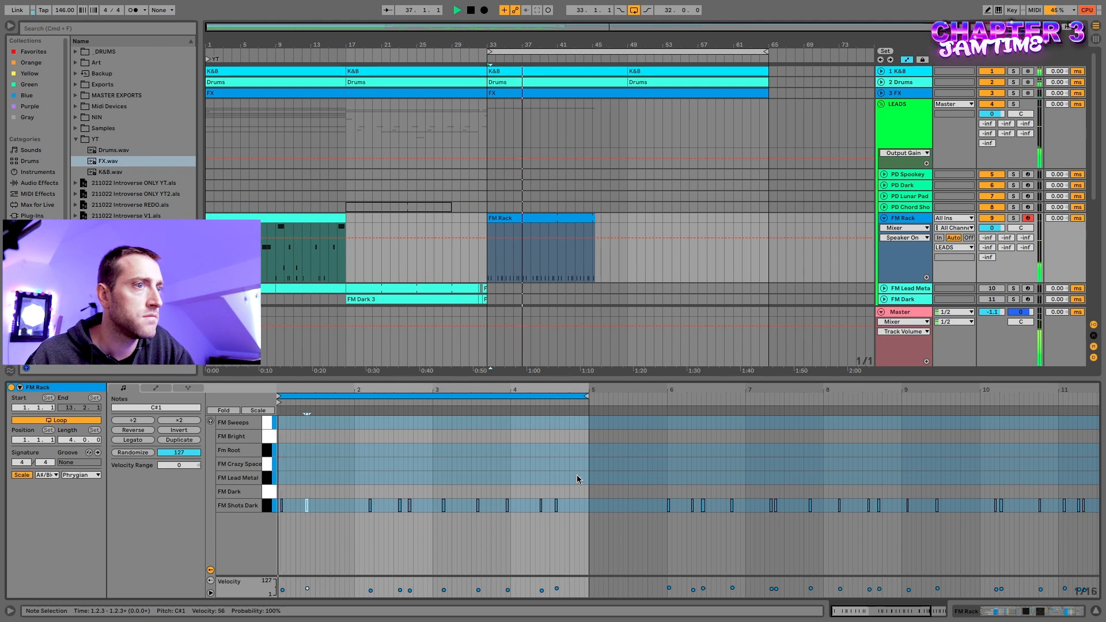
{"action": "double_click", "coordinate": [570, 506]}
{"action": "key", "text": "space"}
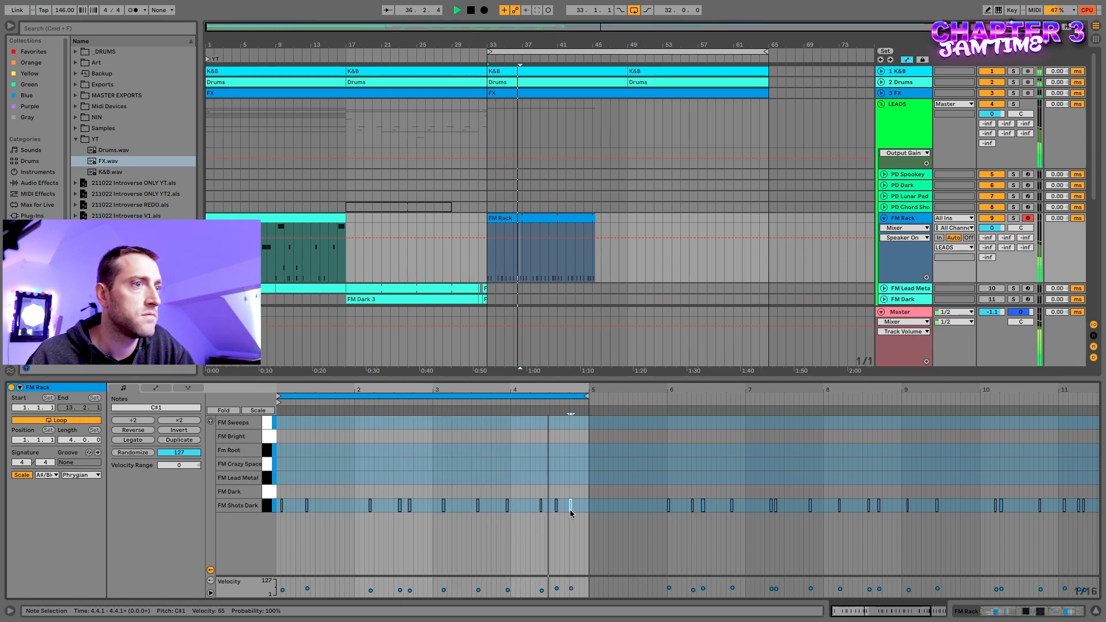
Extend the looped FM Rack clip to bar 65 and consolidate it into one 32-bar clip
{"action": "left_click", "coordinate": [516, 333]}
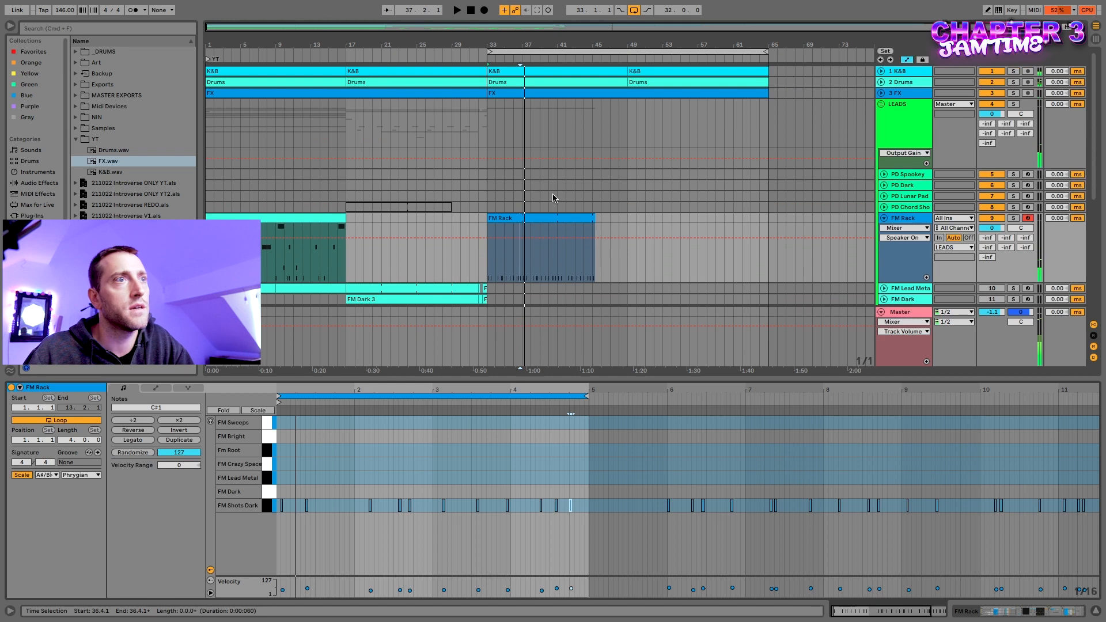
{"action": "left_click_drag", "start_coordinate": [598, 218], "coordinate": [765, 228]}
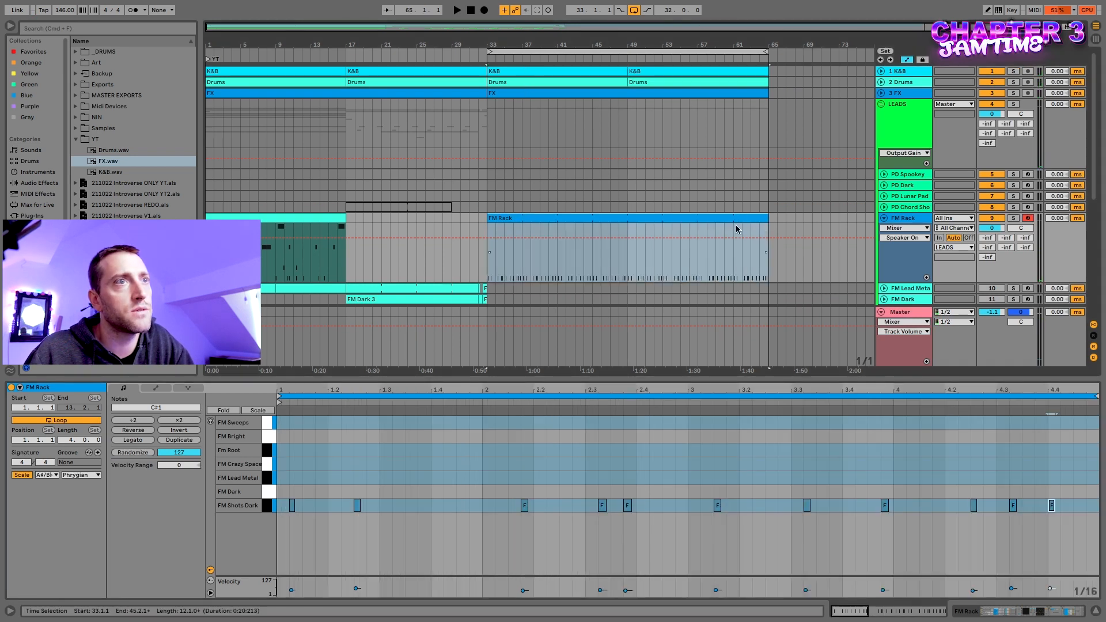
{"action": "key", "text": "super+j"}
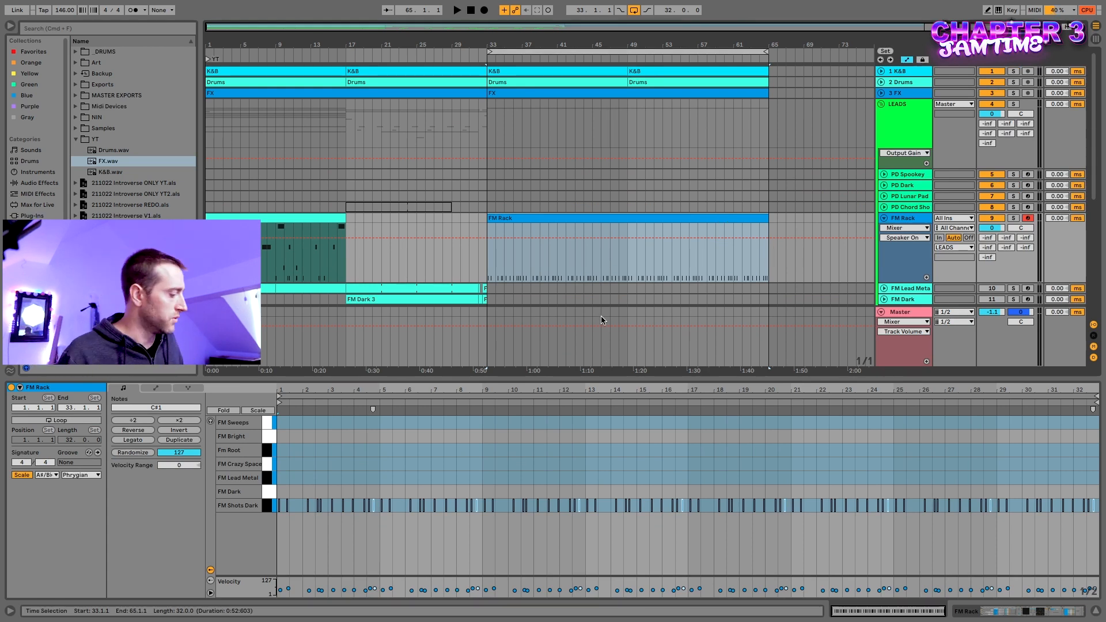
Overdub the other FM Rack lead sounds onto the rhythm from bar 33 to about bar 49
{"action": "key", "text": "F9"}
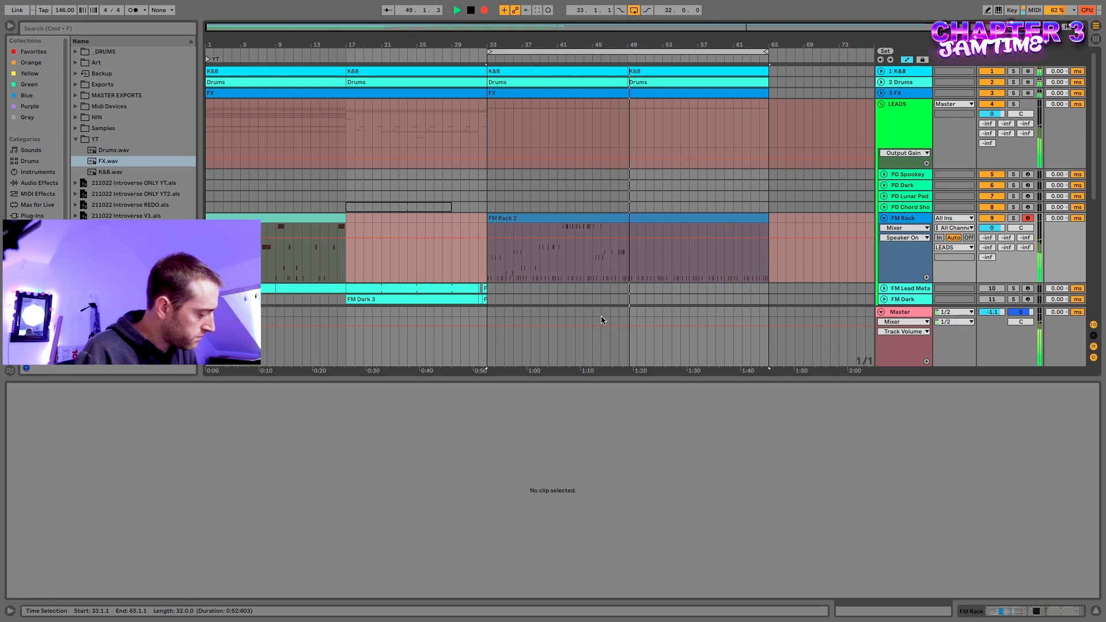
{"action": "key", "text": "F9"}
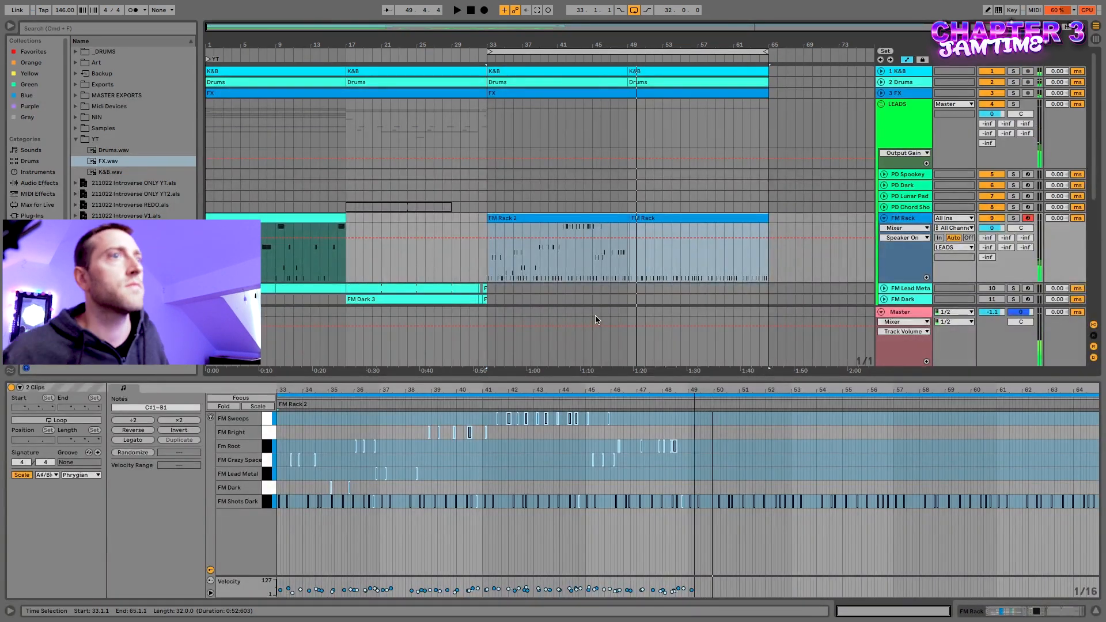
Quantize the start of all notes in the FM Rack 2 clip to 1/16 at 100 %
{"action": "left_click", "coordinate": [578, 221]}
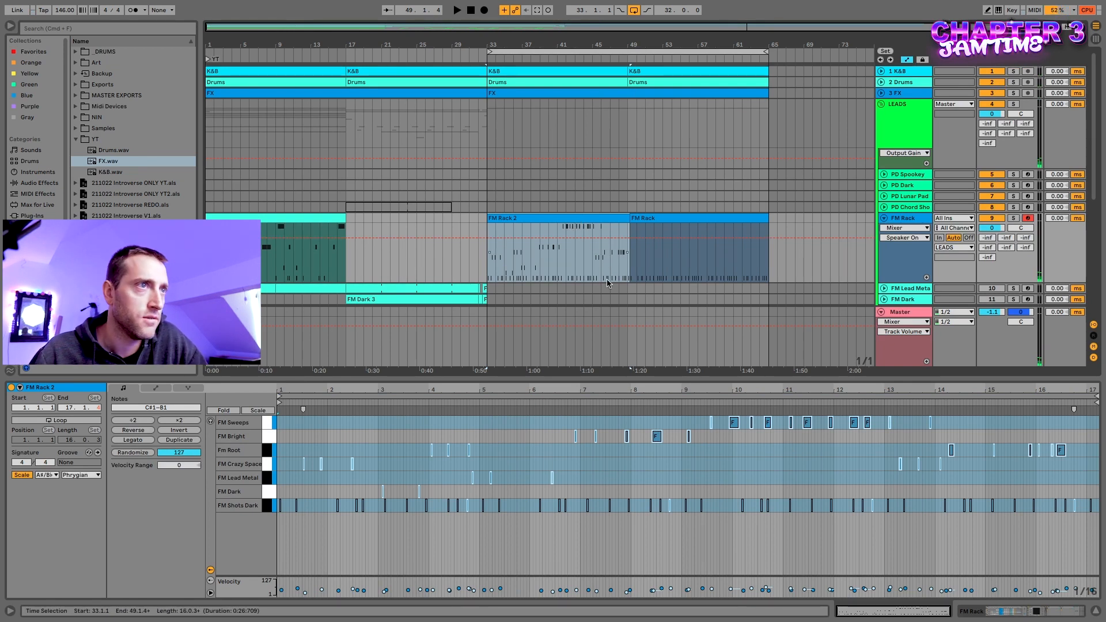
{"action": "key", "text": "super+a"}
{"action": "key", "text": "shift+super+u"}
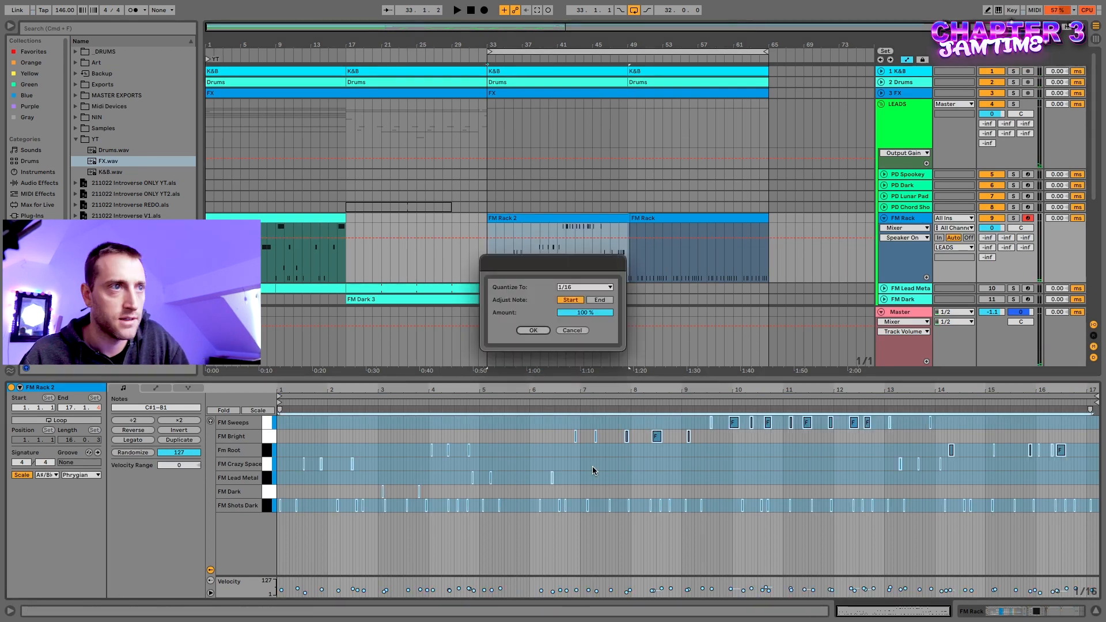
{"action": "key", "text": "Return"}
Play back the FM Rack 2 clip and delete its first FM Crazy Space note and those in bars 13 and 14
{"action": "key", "text": "space"}
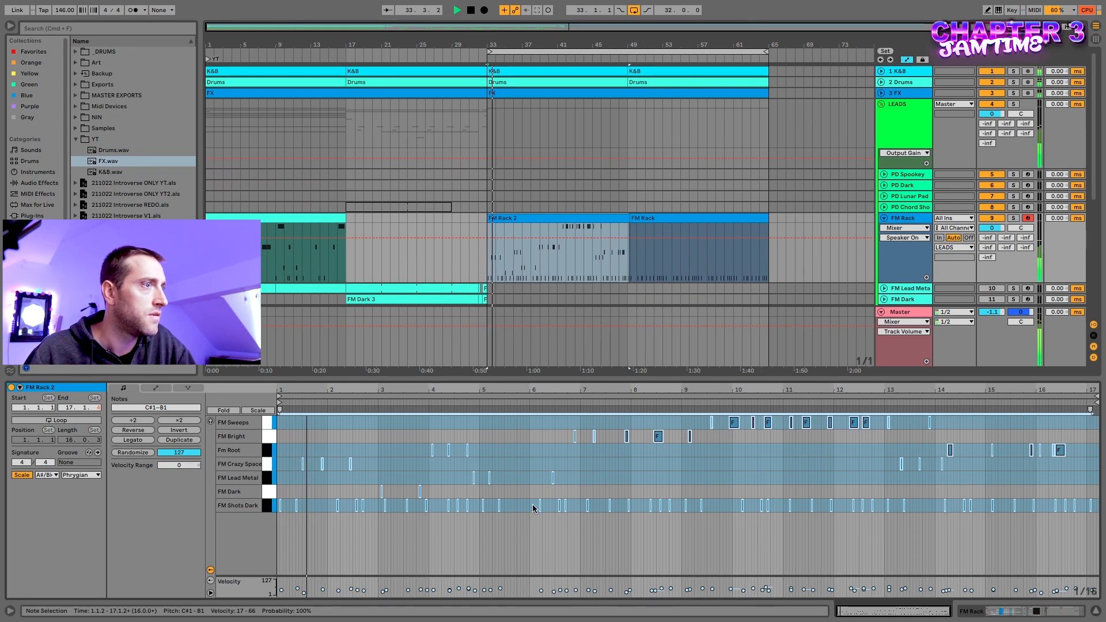
{"action": "key", "text": "space"}
{"action": "key", "text": "space"}
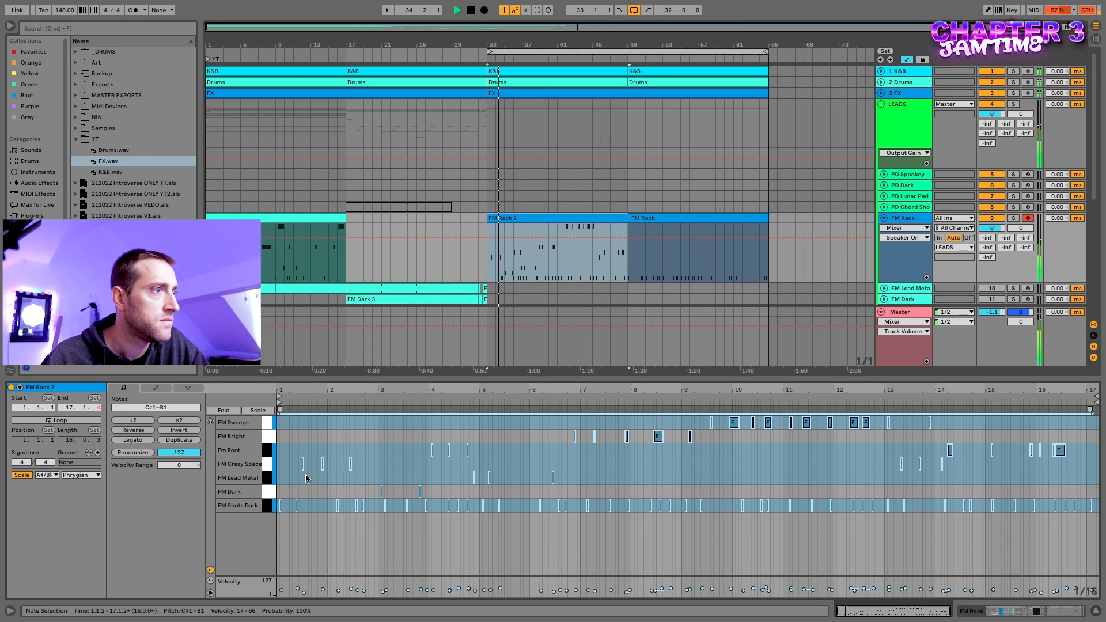
{"action": "left_click", "coordinate": [308, 470]}
{"action": "key", "text": "space"}
{"action": "left_click_drag", "start_coordinate": [307, 467], "coordinate": [283, 460]}
{"action": "key", "text": "Delete"}
{"action": "left_click", "coordinate": [263, 468]}
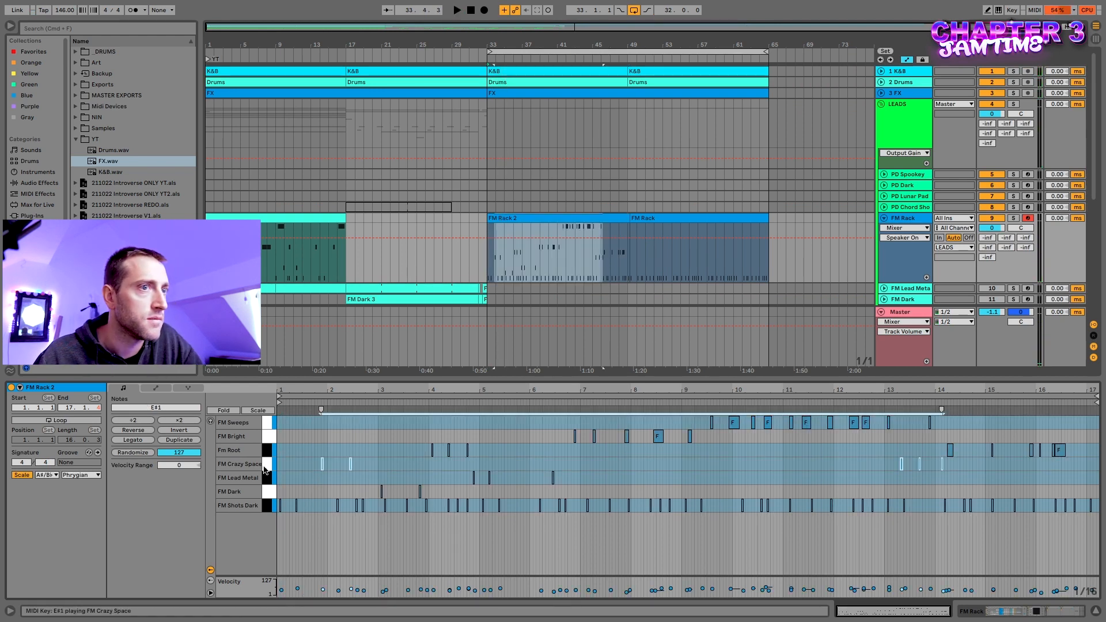
{"action": "left_click_drag", "start_coordinate": [872, 463], "coordinate": [970, 467]}
{"action": "key", "text": "Delete"}
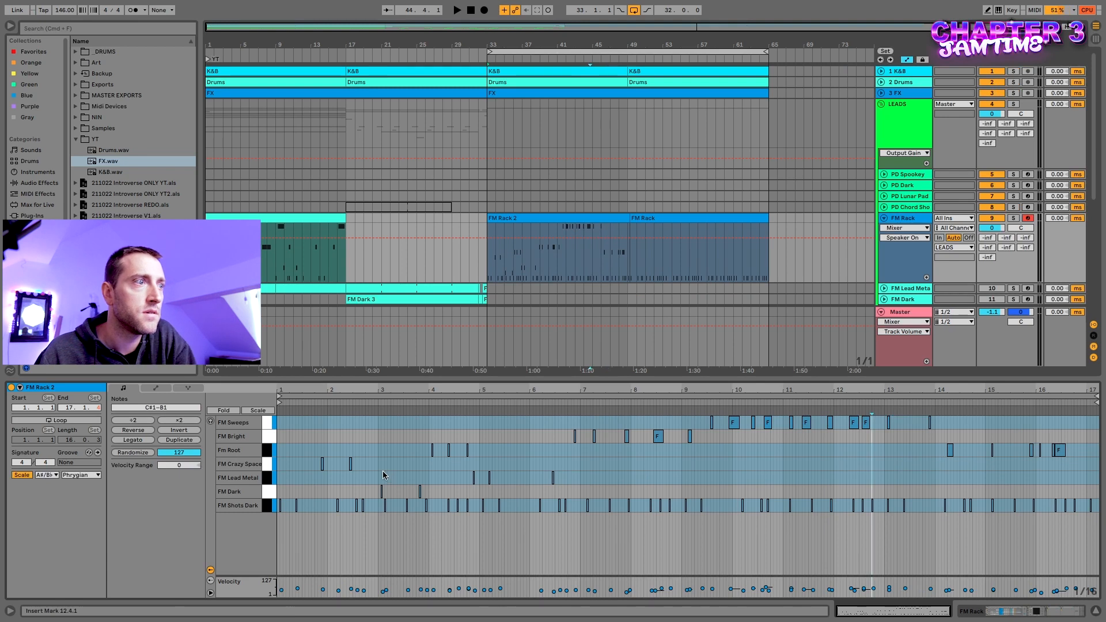
{"action": "left_click_drag", "start_coordinate": [378, 463], "coordinate": [315, 467]}
{"action": "key", "text": "ctrl+d"}
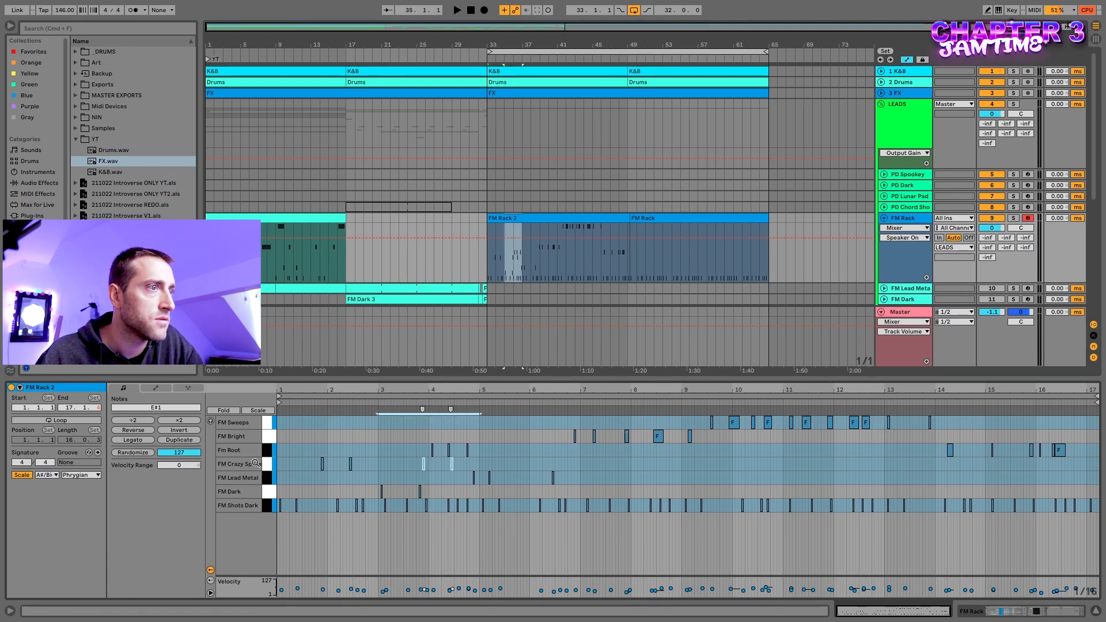
{"action": "key", "text": "ctrl+z"}
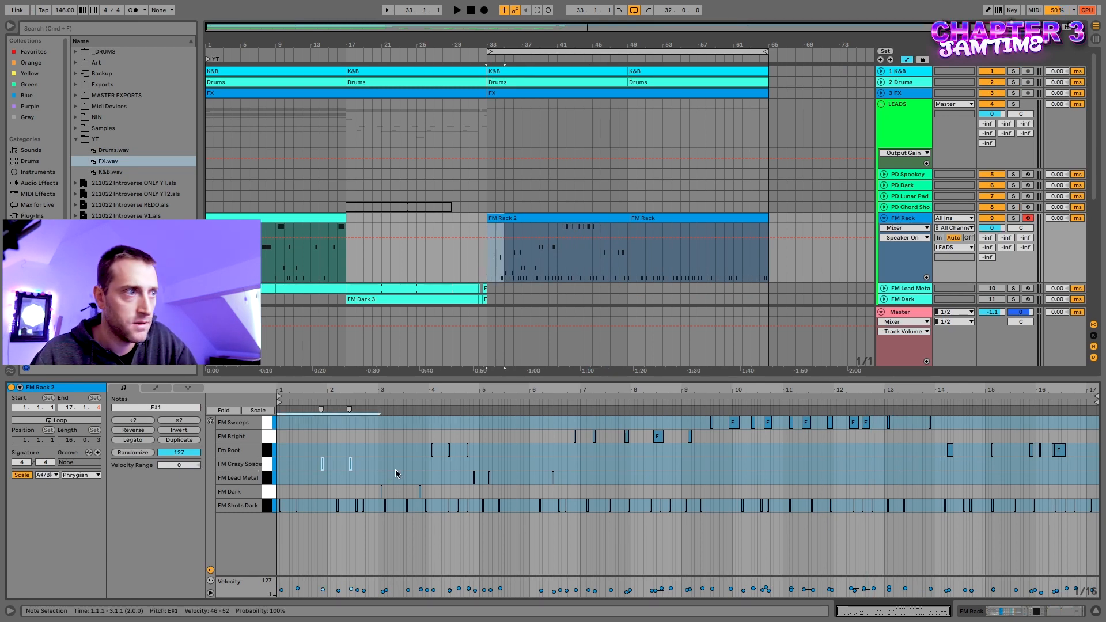
Duplicate the two-bar FM Crazy Space phrase from bars 1 and 2 seven times to fill the clip, and play it back
{"action": "left_click_drag", "start_coordinate": [375, 461], "coordinate": [280, 466]}
{"action": "key", "text": "super+d"}
{"action": "key", "text": "super+d"}
{"action": "key", "text": "super+d"}
{"action": "key", "text": "super+d"}
{"action": "key", "text": "super+d"}
{"action": "key", "text": "super+d"}
{"action": "key", "text": "super+d"}
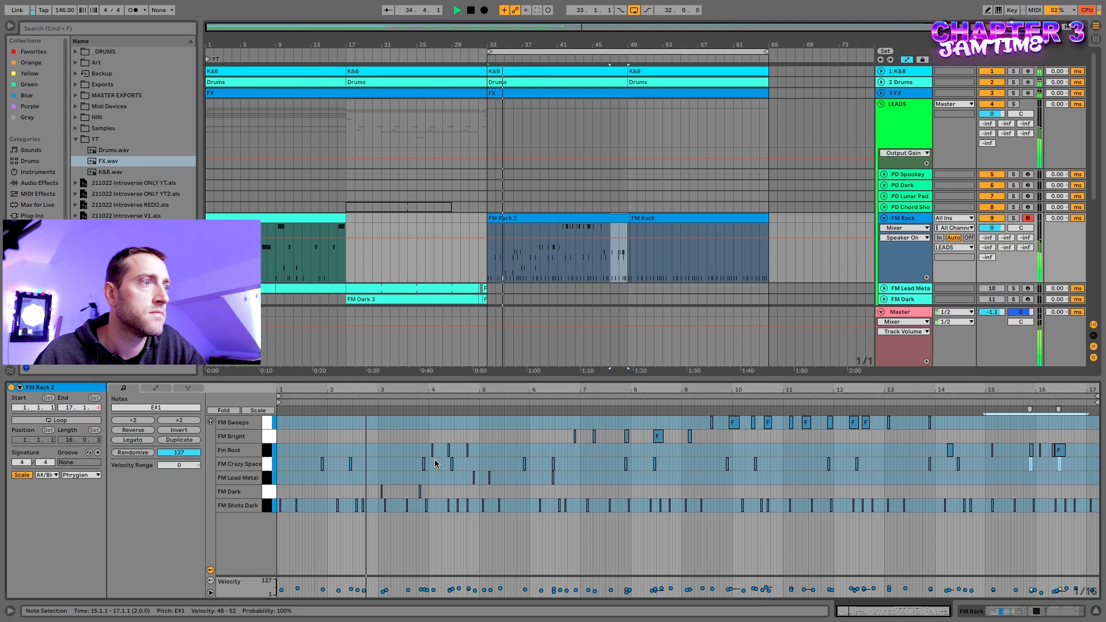
{"action": "key", "text": "space"}
{"action": "key", "text": "space"}
Try nudging the first FM Dark note to 3.2.1 while the clip plays
{"action": "left_click_drag", "start_coordinate": [367, 488], "coordinate": [395, 489]}
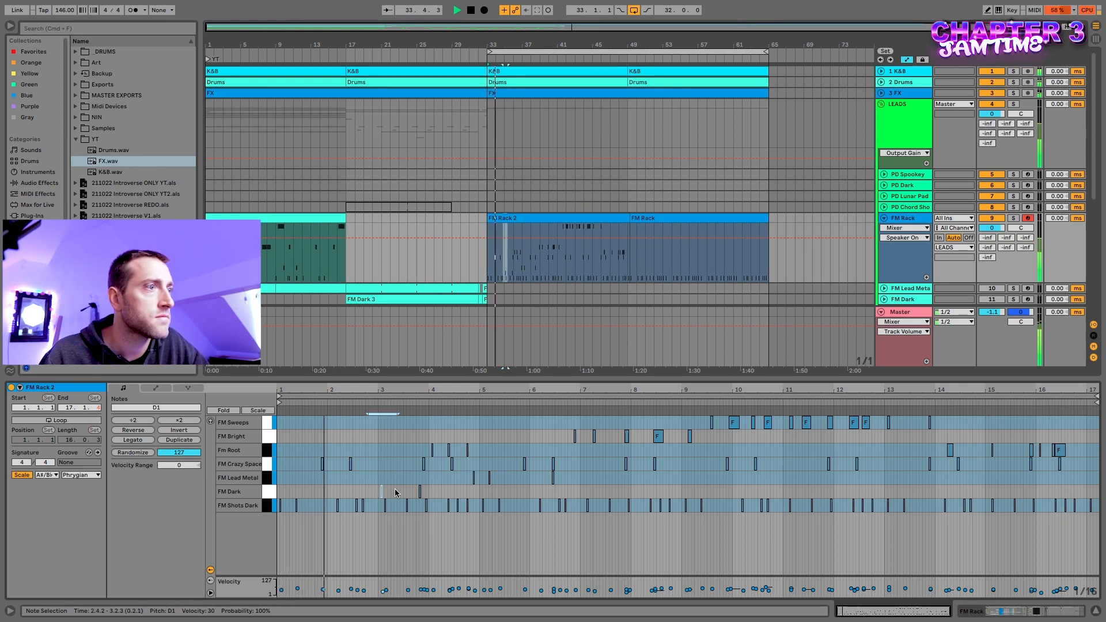
{"action": "key", "text": "Left"}
{"action": "key", "text": "Right"}
{"action": "key", "text": "Right"}
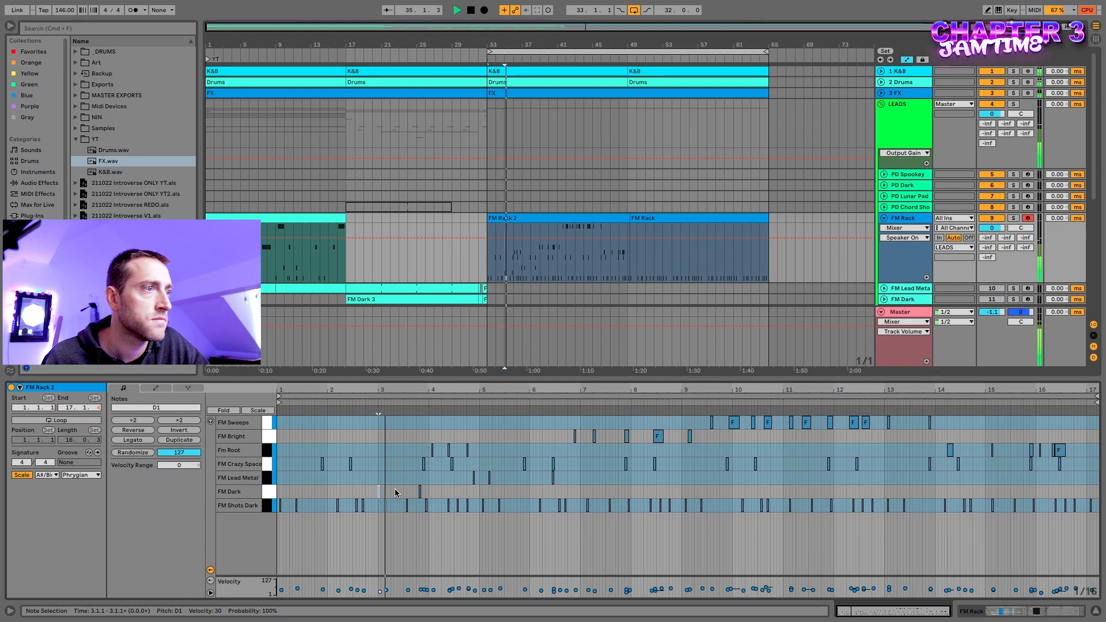
{"action": "key", "text": "Right"}
{"action": "key", "text": "Right"}
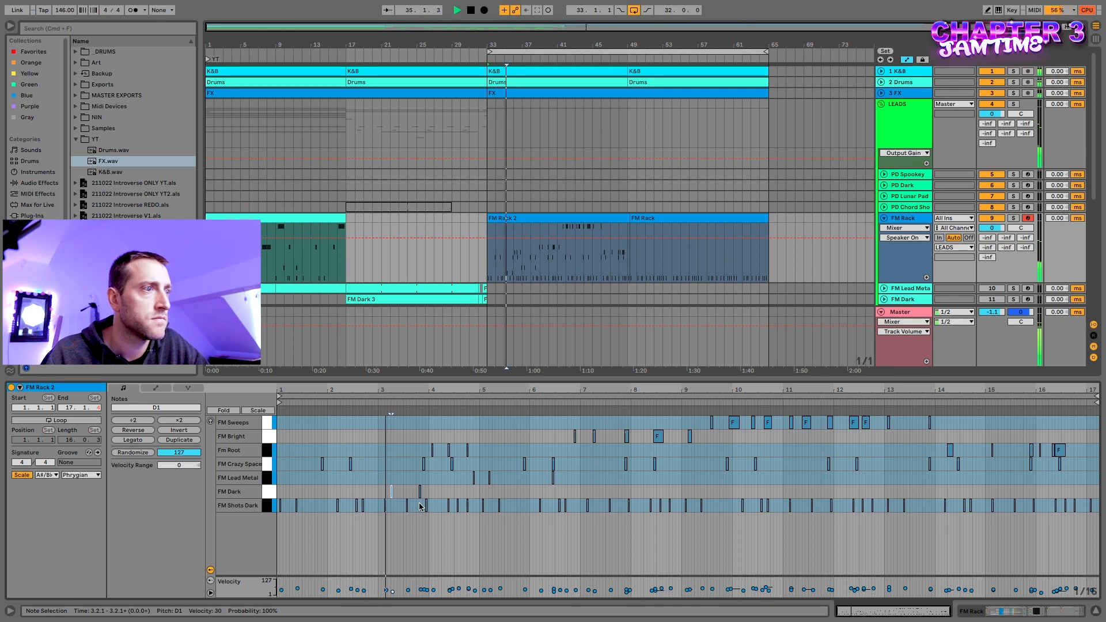
Delete both FM Dark notes in bar 3 of the FM Rack 2 clip
{"action": "left_click_drag", "start_coordinate": [377, 490], "coordinate": [402, 489]}
{"action": "key", "text": "Delete"}
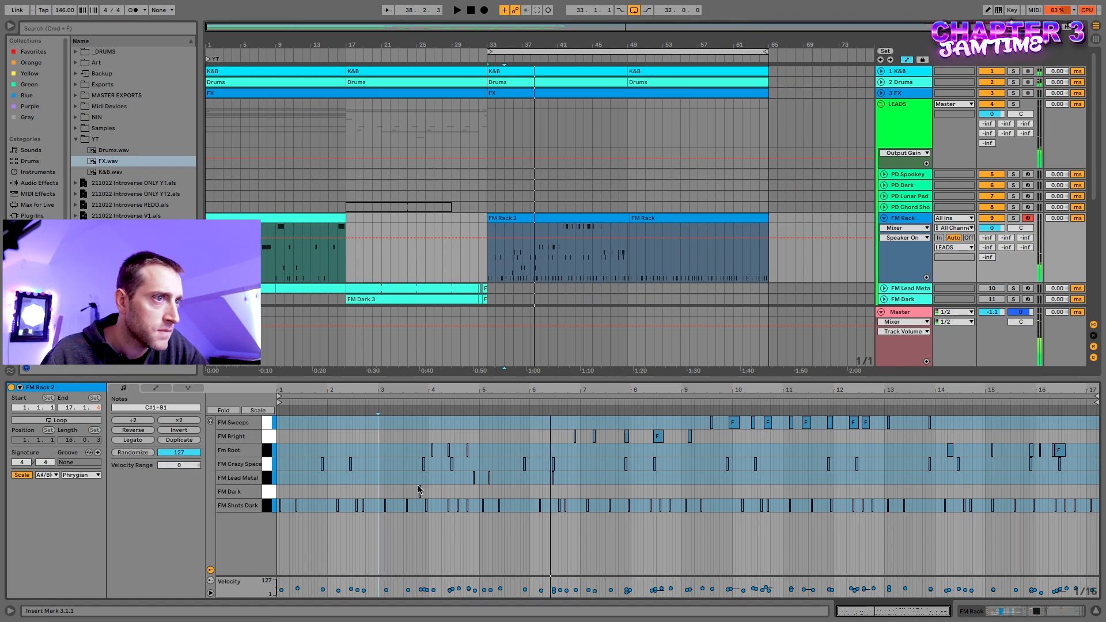
Audition the FM Dark sound and turn off the Phrygian scale for the FM Rack 2 clip during playback
{"action": "left_click", "coordinate": [268, 490]}
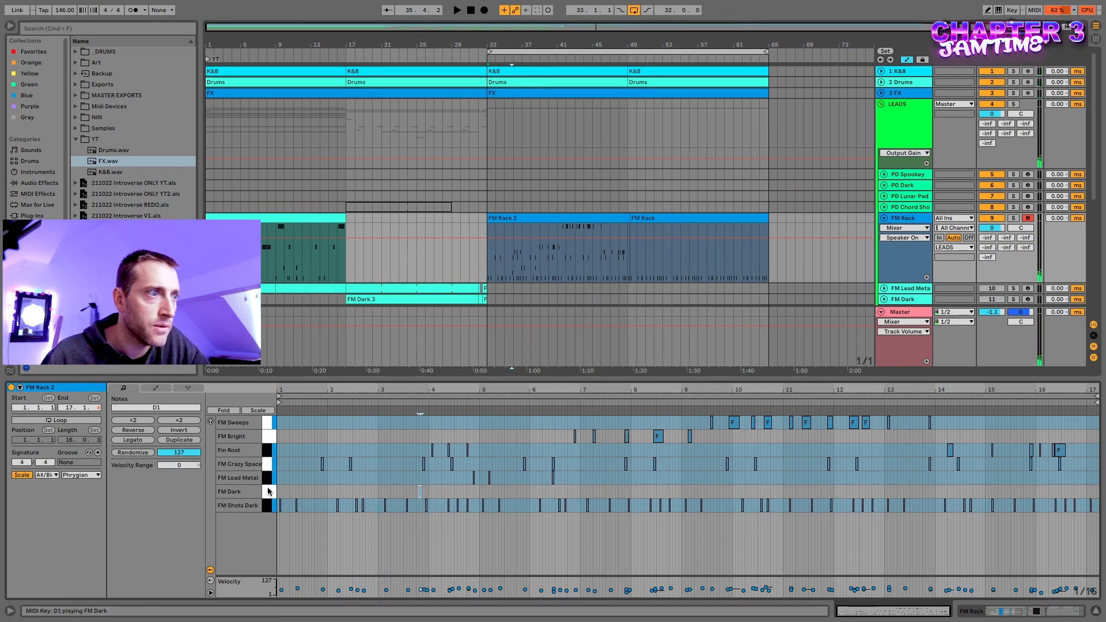
{"action": "key", "text": "space"}
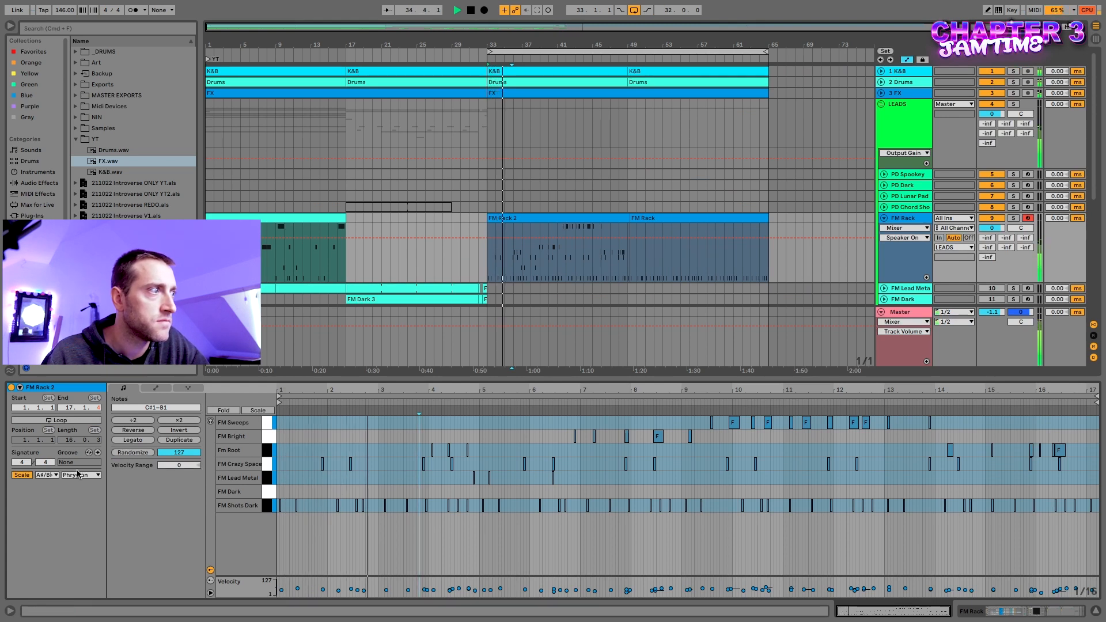
{"action": "left_click", "coordinate": [21, 476]}
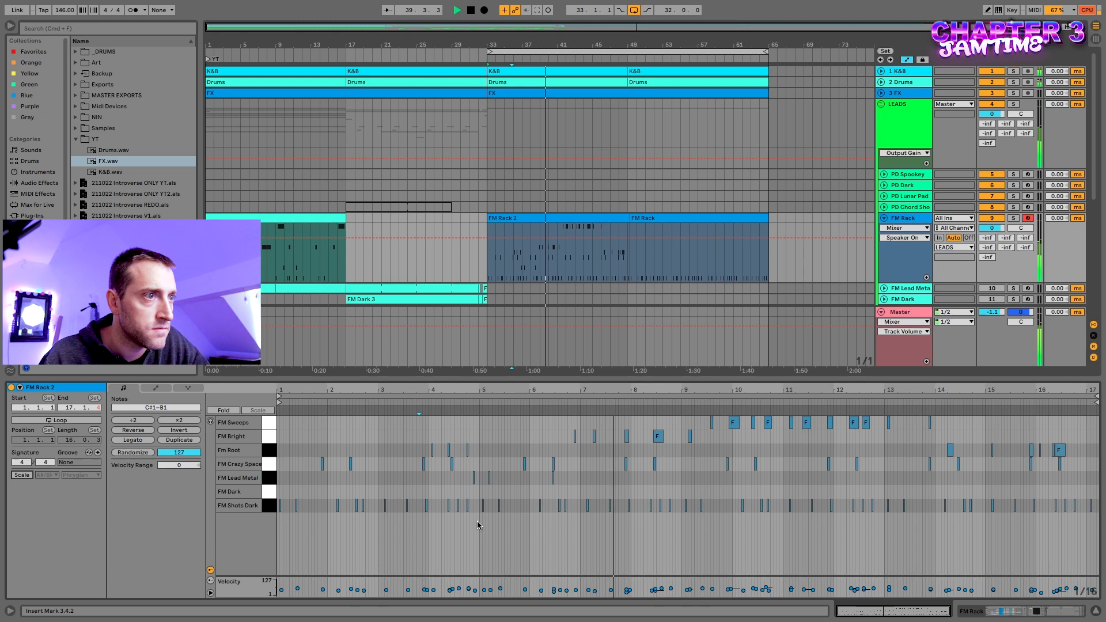
{"action": "left_click_drag", "start_coordinate": [478, 521], "coordinate": [277, 414]}
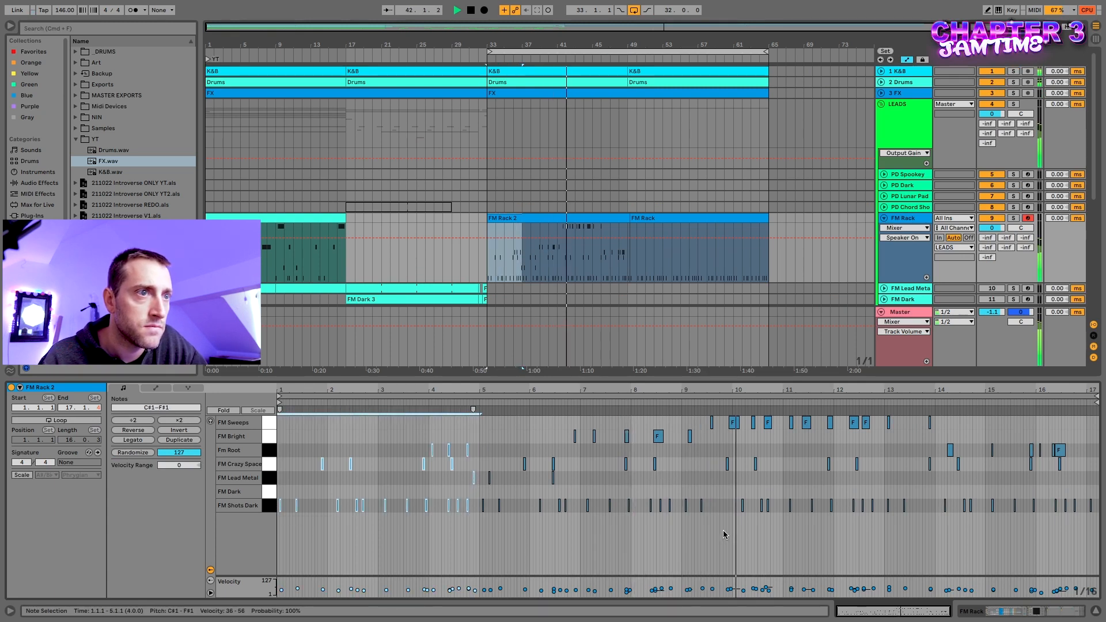
Move the last FM Bright note, at the start of bar 9, to 1.1.3 and play back the clip
{"action": "left_click", "coordinate": [693, 448]}
{"action": "left_click", "coordinate": [690, 438]}
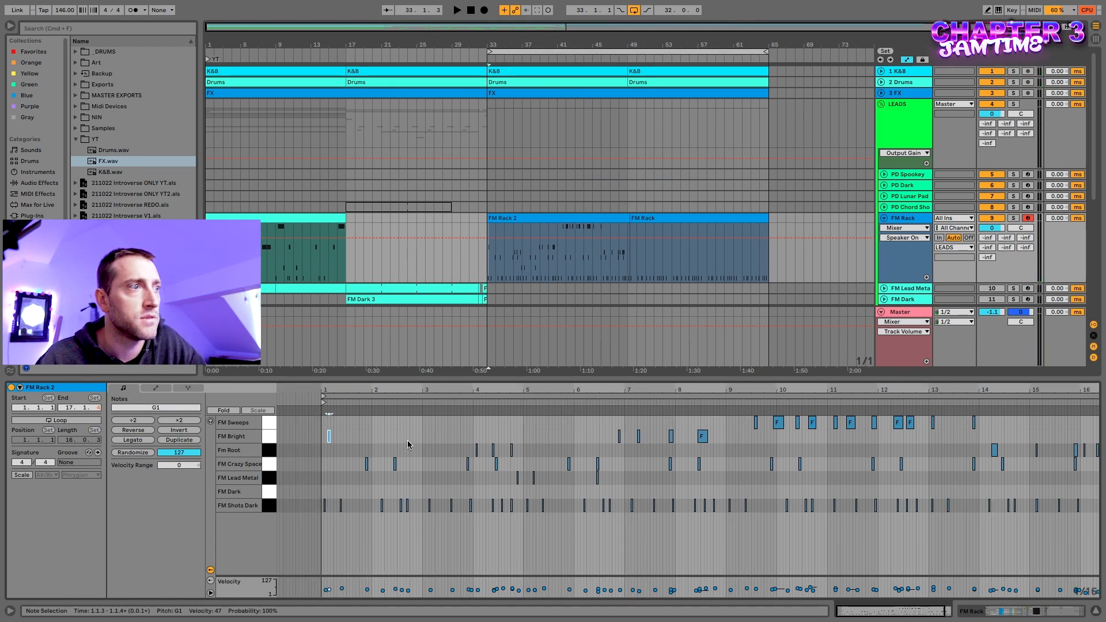
{"action": "key", "text": "space"}
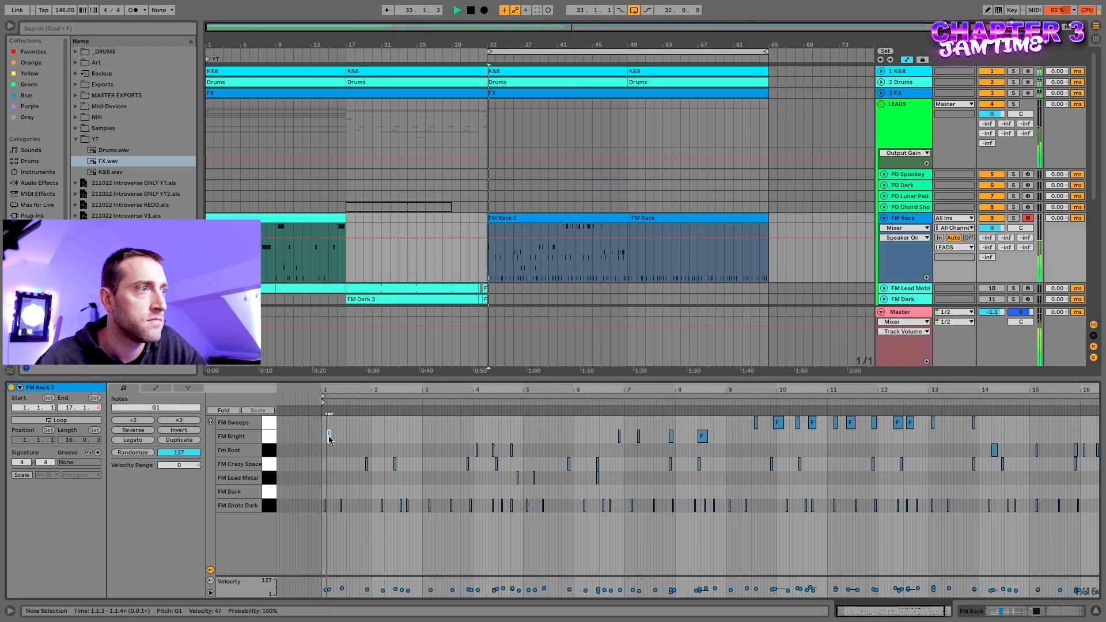
Copy the FM Bright note at 1.1.3 to the same position in bars 2, 3 and 4, playing back the result
{"action": "left_click_drag", "start_coordinate": [329, 440], "coordinate": [379, 440]}
{"action": "key", "text": "space"}
{"action": "key", "text": "space"}
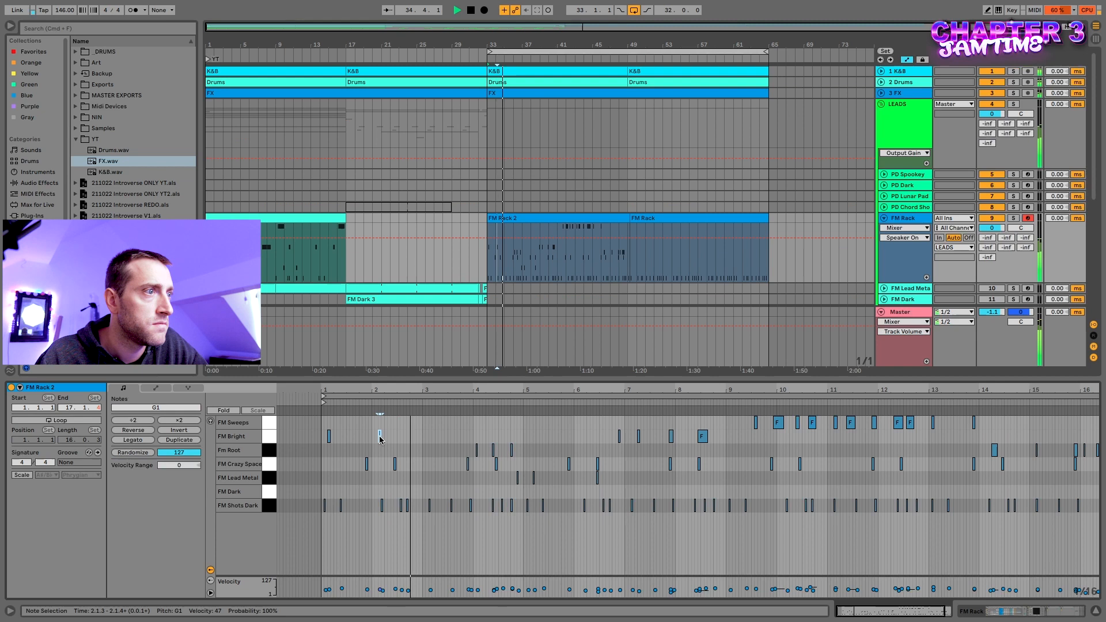
{"action": "left_click_drag", "start_coordinate": [379, 439], "coordinate": [484, 449]}
{"action": "key", "text": "space"}
{"action": "key", "text": "space"}
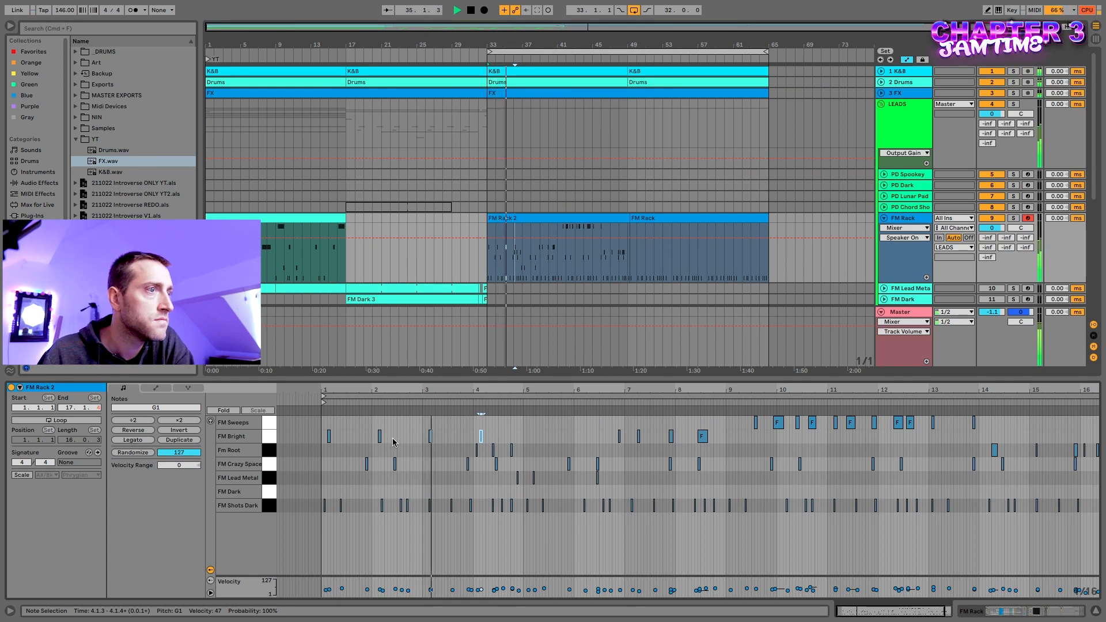
Delete the FM Bright notes at 2.1.3 and 4.1.3
{"action": "left_click_drag", "start_coordinate": [392, 438], "coordinate": [377, 434]}
{"action": "key", "text": "Delete"}
{"action": "left_click_drag", "start_coordinate": [470, 433], "coordinate": [499, 435]}
{"action": "key", "text": "Delete"}
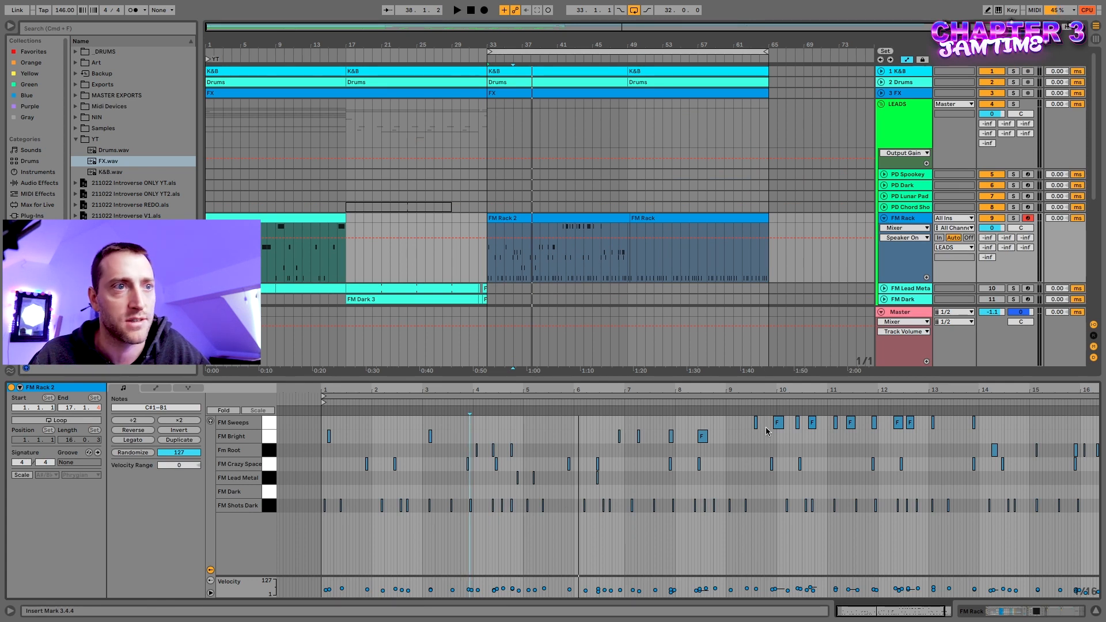
Play the arrangement from bar 40 and copy the FM Rack 2 clip's notes between 10.2.2 and 10.4.4
{"action": "left_click", "coordinate": [545, 253]}
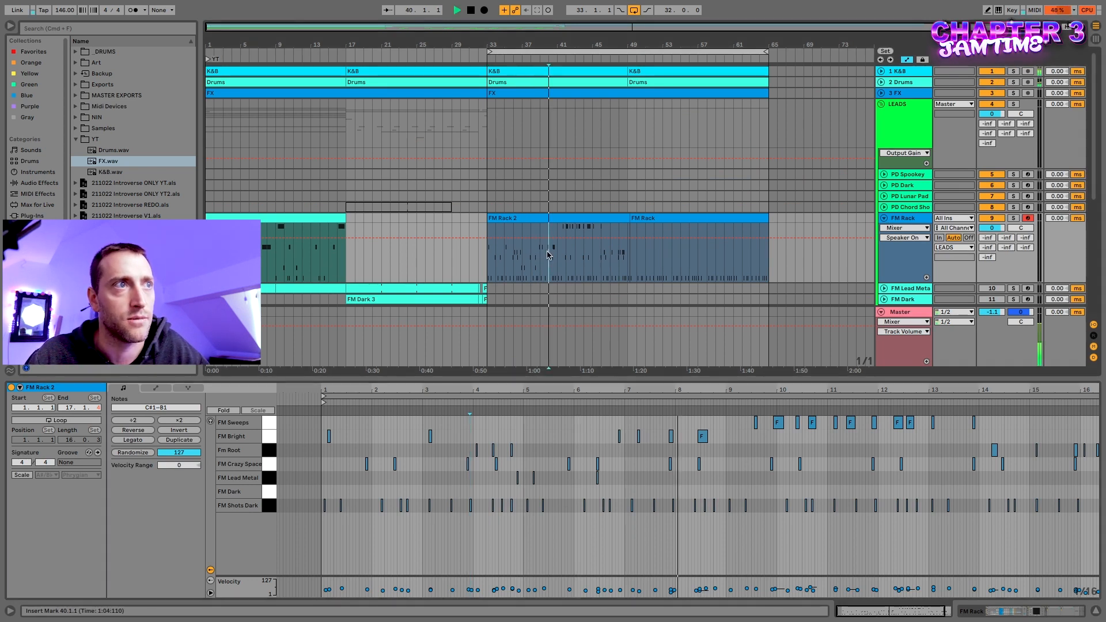
{"action": "left_click", "coordinate": [693, 467]}
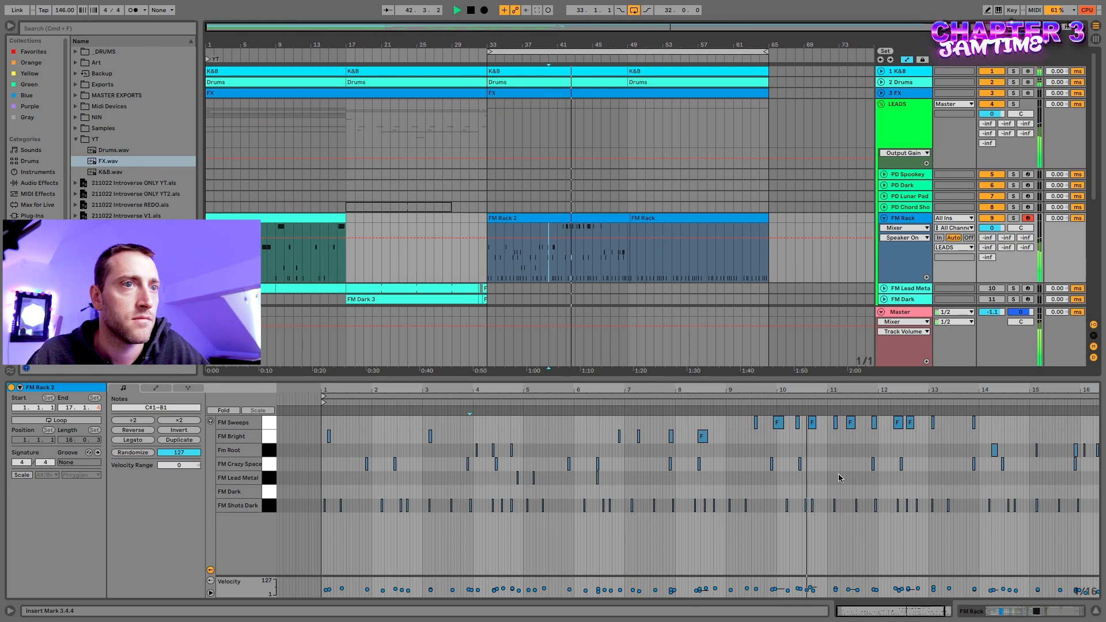
{"action": "key", "text": "space"}
{"action": "key", "text": "space"}
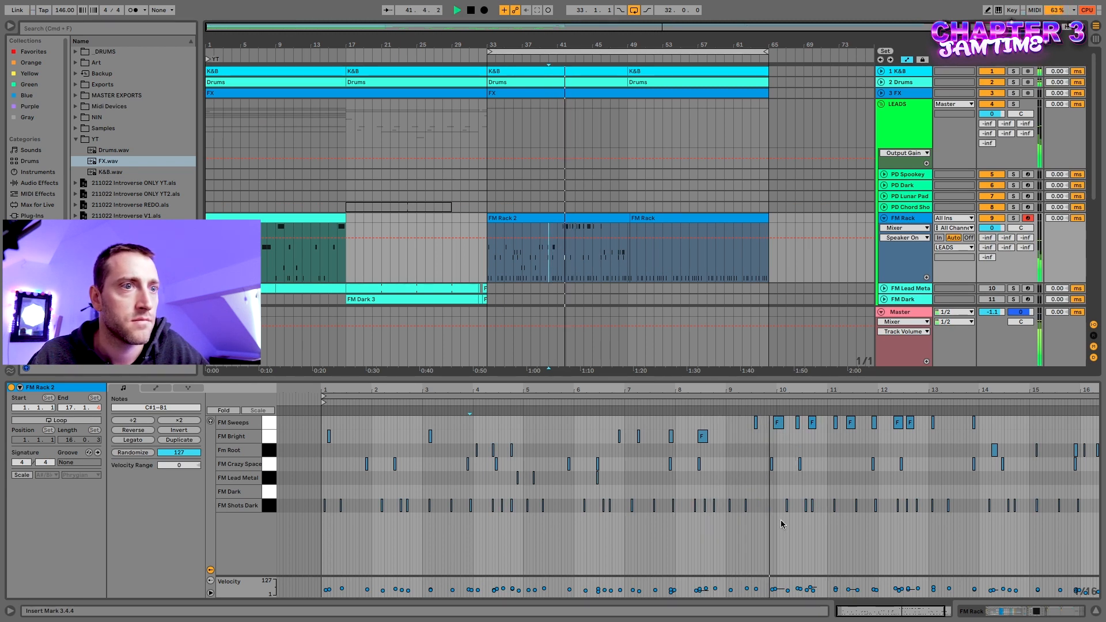
{"action": "left_click_drag", "start_coordinate": [799, 517], "coordinate": [815, 422]}
{"action": "left_click_drag", "start_coordinate": [794, 513], "coordinate": [823, 423]}
{"action": "scroll", "coordinate": [823, 423], "scroll_direction": "up", "scroll_amount": 5}
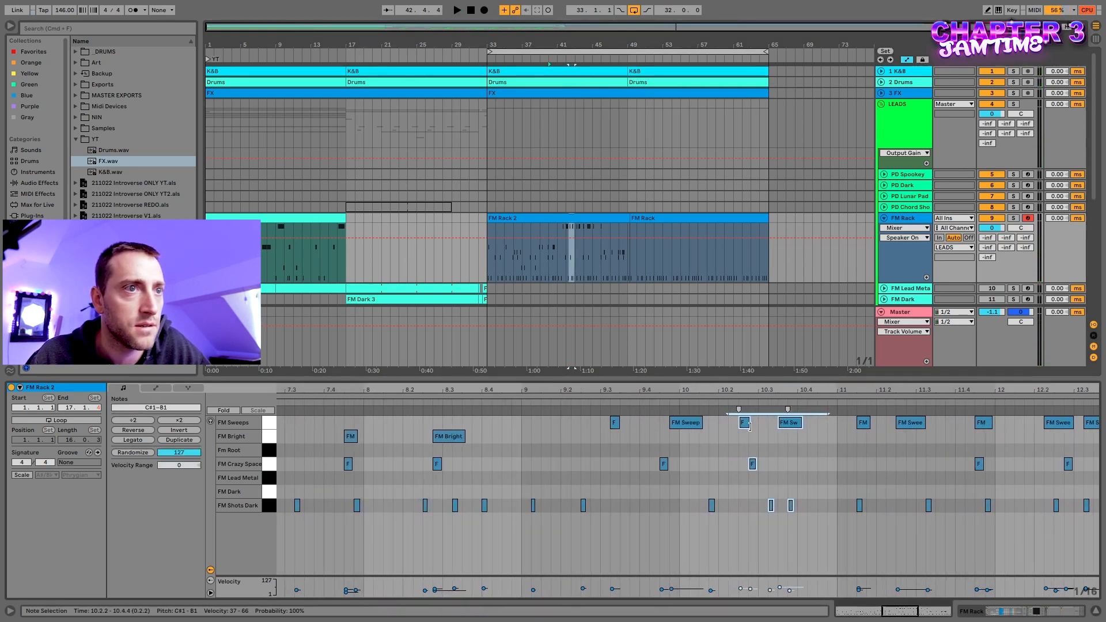
{"action": "scroll", "coordinate": [745, 422], "scroll_direction": "down", "scroll_amount": 5}
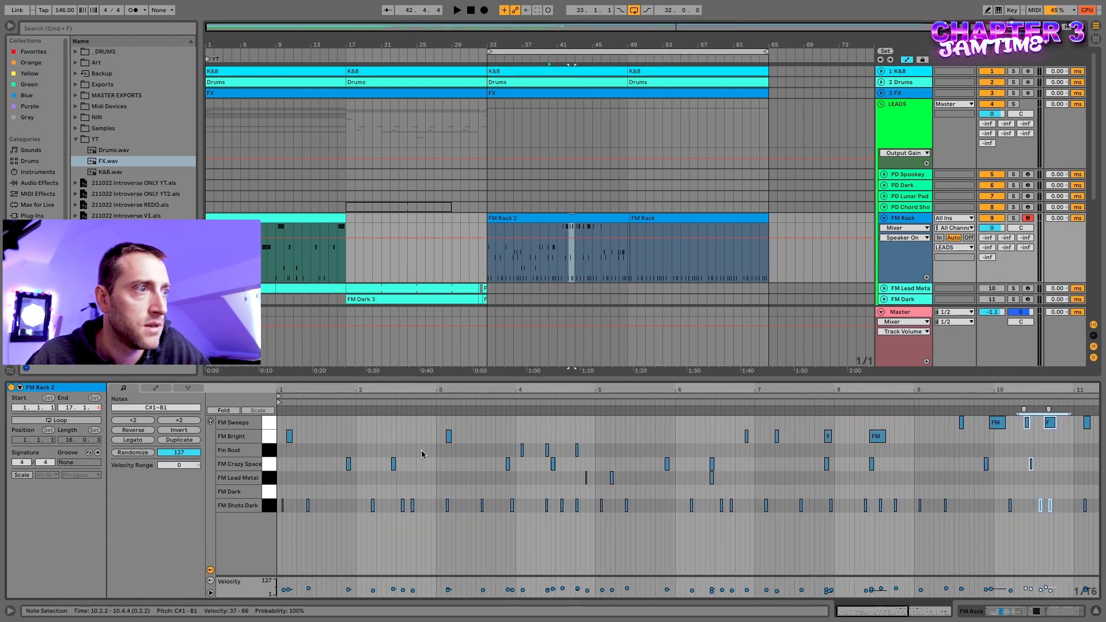
Try replacing all notes in bar 2 with the copied FM Sweeps phrase, nudged to start at 2.3.1
{"action": "left_click_drag", "start_coordinate": [363, 521], "coordinate": [438, 422]}
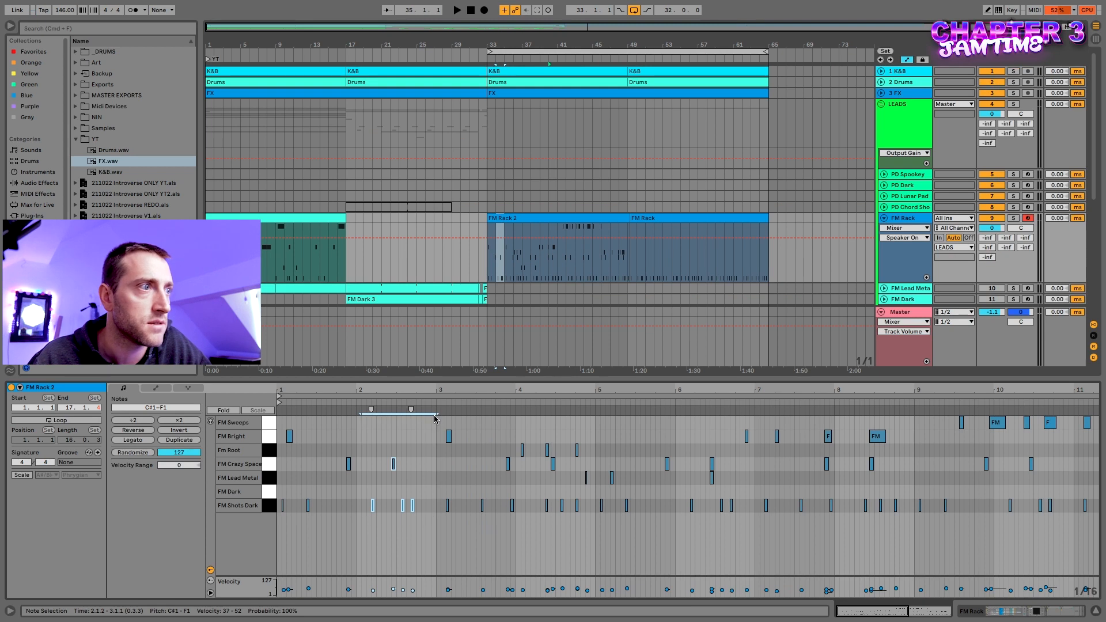
{"action": "key", "text": "Delete"}
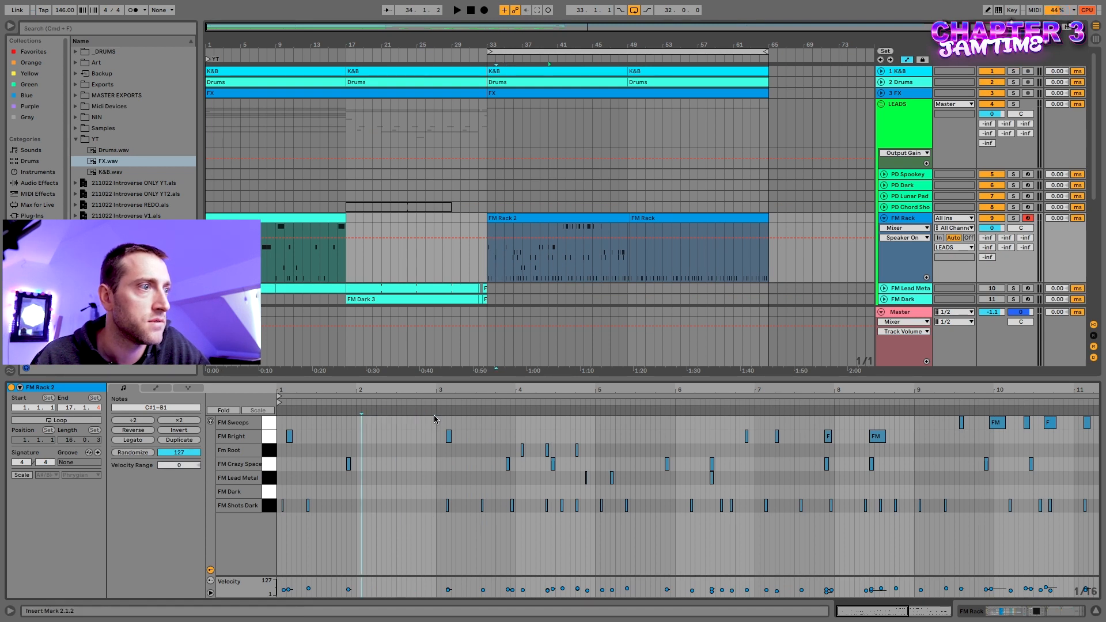
{"action": "left_click", "coordinate": [357, 428]}
{"action": "key", "text": "super+v"}
{"action": "key", "text": "Right"}
{"action": "key", "text": "Right"}
{"action": "key", "text": "Right"}
{"action": "key", "text": "Right"}
{"action": "key", "text": "Right"}
{"action": "key", "text": "Right"}
{"action": "key", "text": "Right"}
{"action": "key", "text": "Right"}
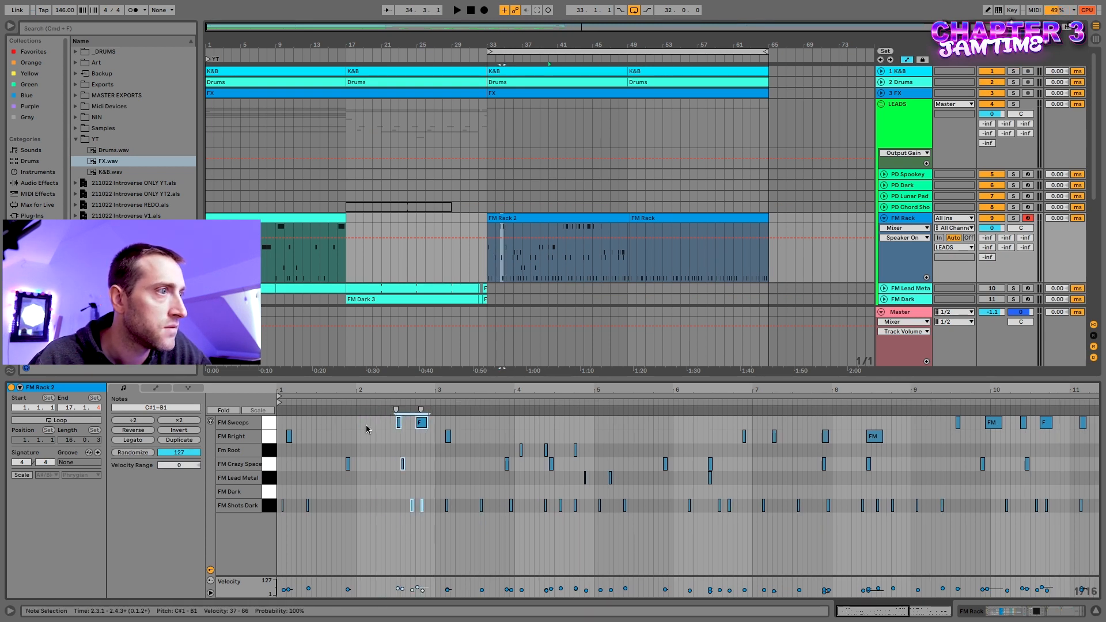
Undo the nudge, the paste and the deletion in bar 2
{"action": "key", "text": "super+z"}
{"action": "key", "text": "super+z"}
{"action": "key", "text": "super+z"}
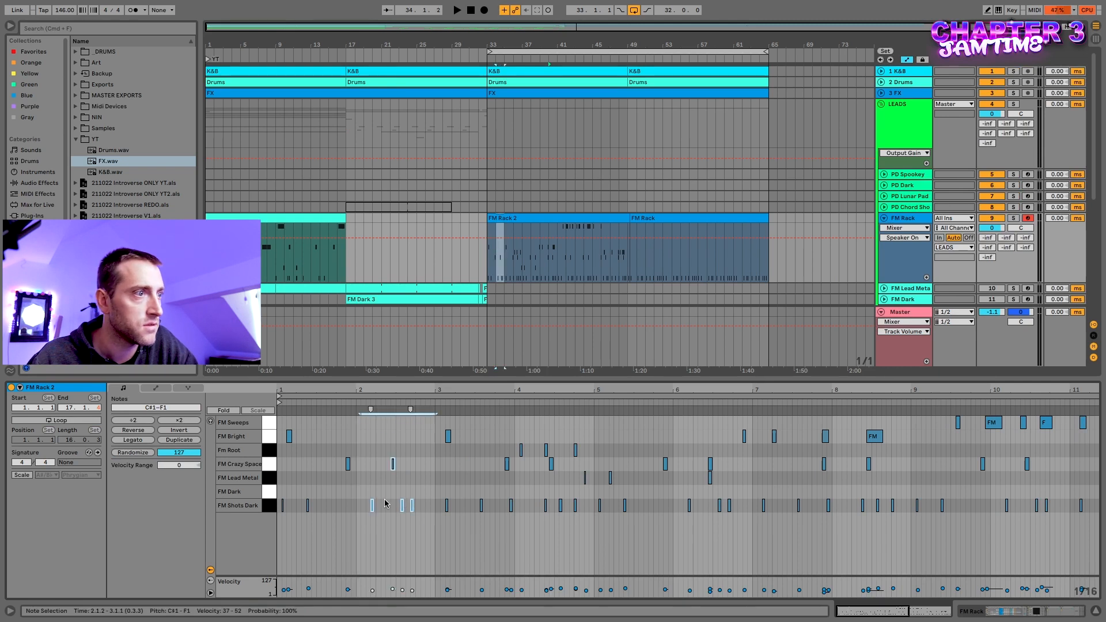
Replace the last three notes of bar 2 with the copied FM Sweeps phrase, keeping the bar's first FM Shots Dark note
{"action": "key", "text": "super+shift+z"}
{"action": "key", "text": "super+shift+z"}
{"action": "key", "text": "super+shift+z"}
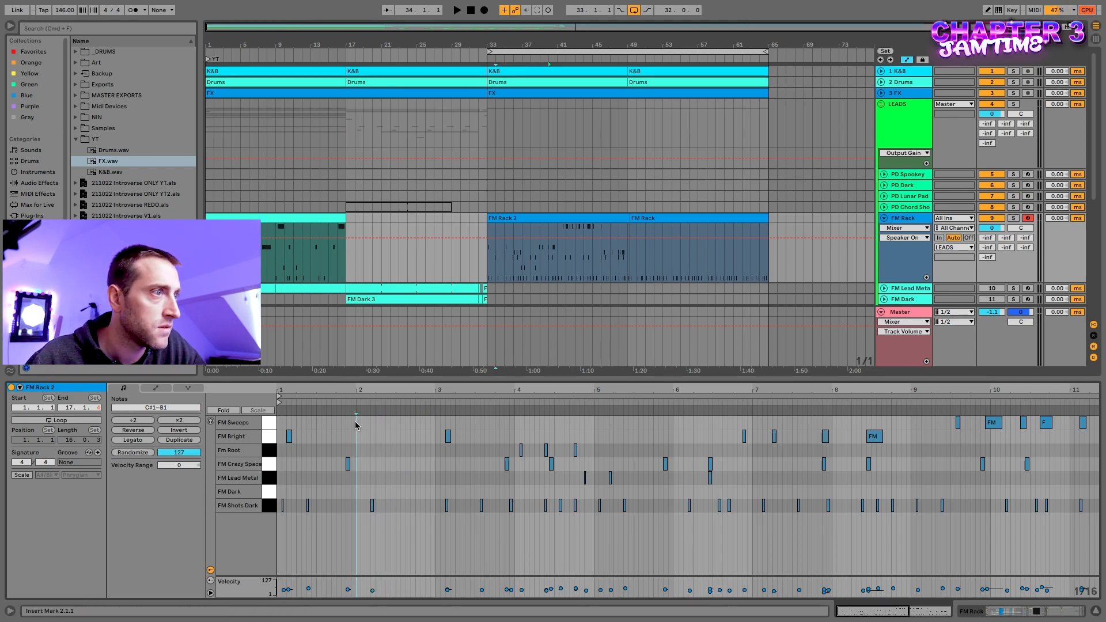
Play the FM Rack 2 clip from its start to check the phrase in bar 2
{"action": "left_click", "coordinate": [296, 426]}
{"action": "key", "text": "space"}
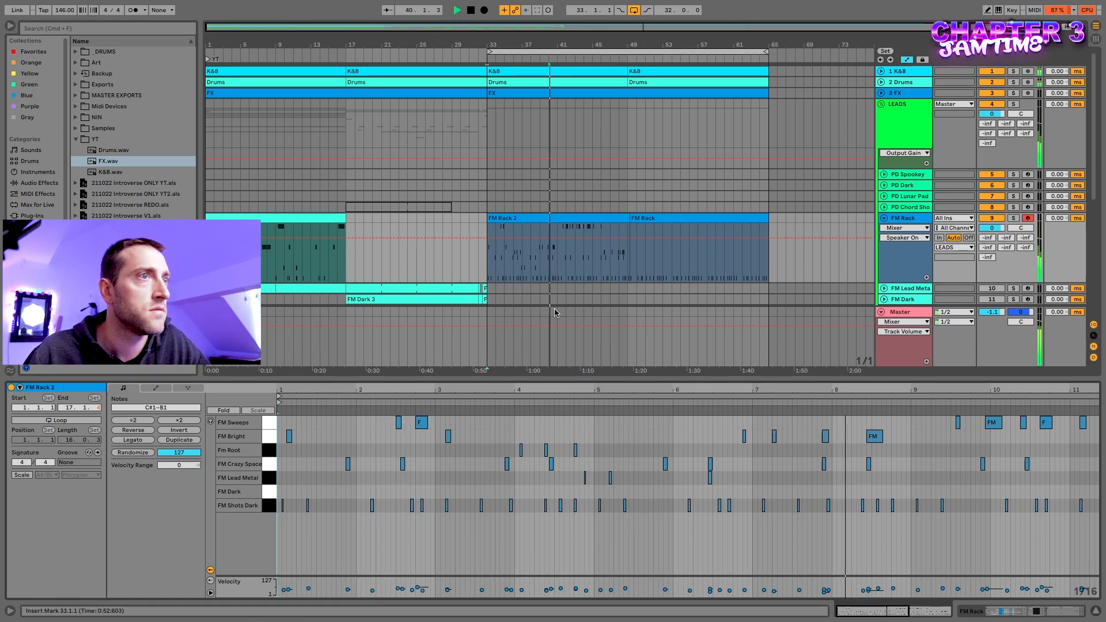
{"action": "left_click", "coordinate": [535, 226]}
{"action": "key", "text": "space"}
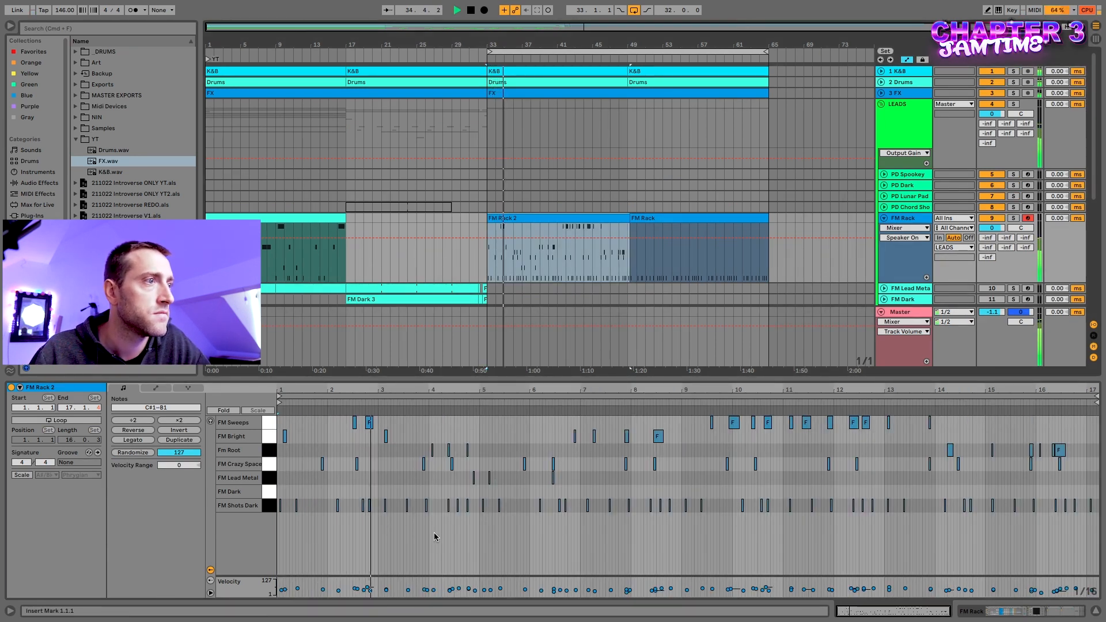
{"action": "key", "text": "space"}
{"action": "key", "text": "space"}
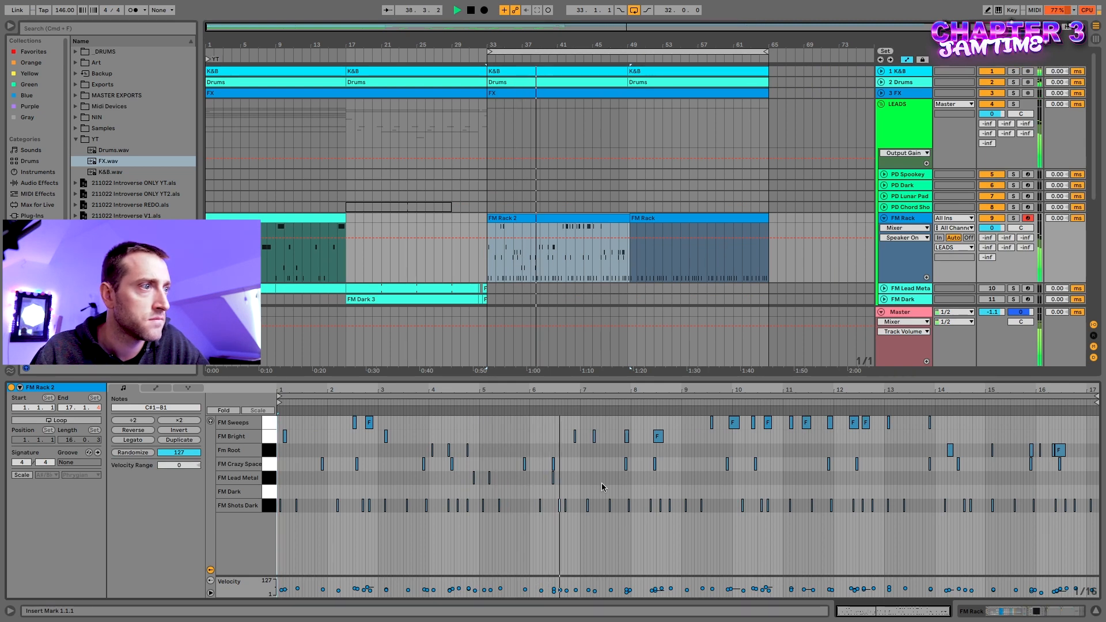
{"action": "key", "text": "space"}
Split the FM Rack 2 clip at bars 34, 35 and 36 and swap its second and third one-bar sections
{"action": "left_click", "coordinate": [505, 256]}
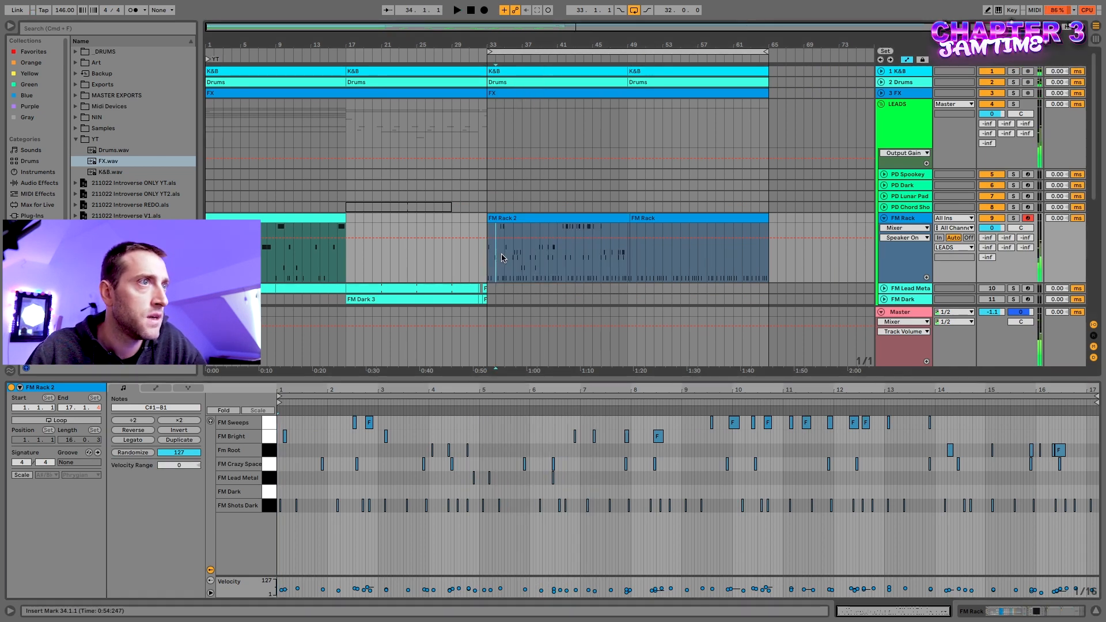
{"action": "key", "text": "ctrl+e"}
{"action": "left_click", "coordinate": [505, 255]}
{"action": "key", "text": "ctrl+e"}
{"action": "left_click", "coordinate": [513, 254]}
{"action": "key", "text": "ctrl+e"}
{"action": "mouse_move", "coordinate": [508, 219]}
{"action": "left_mouse_down"}
{"action": "mouse_move", "coordinate": [461, 219]}
{"action": "mouse_move", "coordinate": [500, 220]}
{"action": "left_mouse_up"}
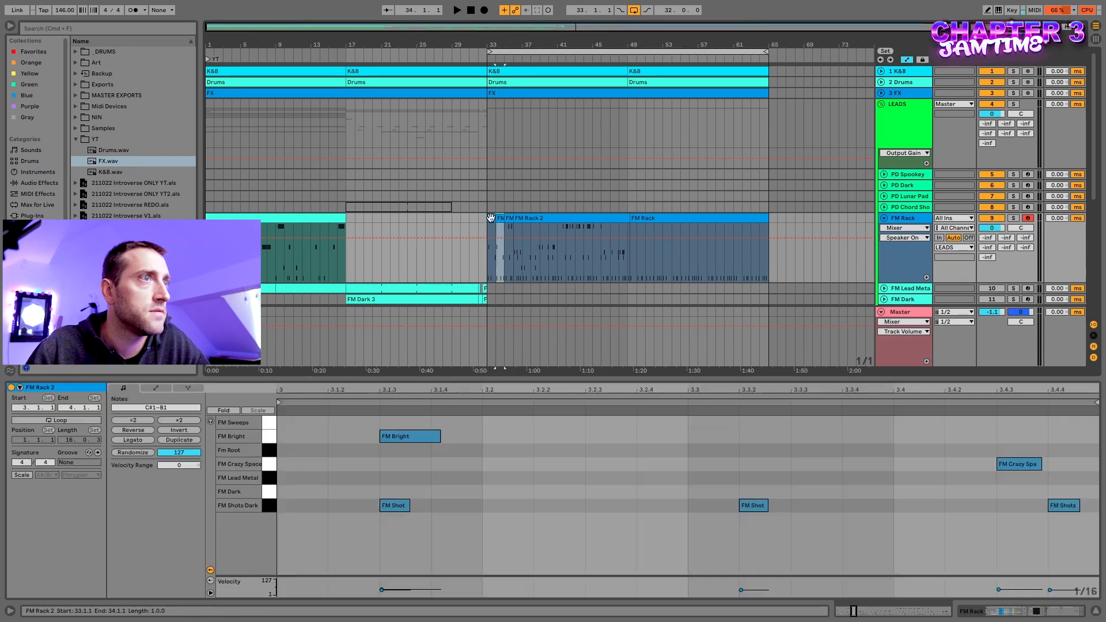
Consolidate the FM Rack 2 pieces from bar 33 to bar 49 into one clip and play it back
{"action": "left_click", "coordinate": [567, 221]}
{"action": "key", "text": "space"}
{"action": "left_click", "coordinate": [568, 221]}
{"action": "key", "text": "space"}
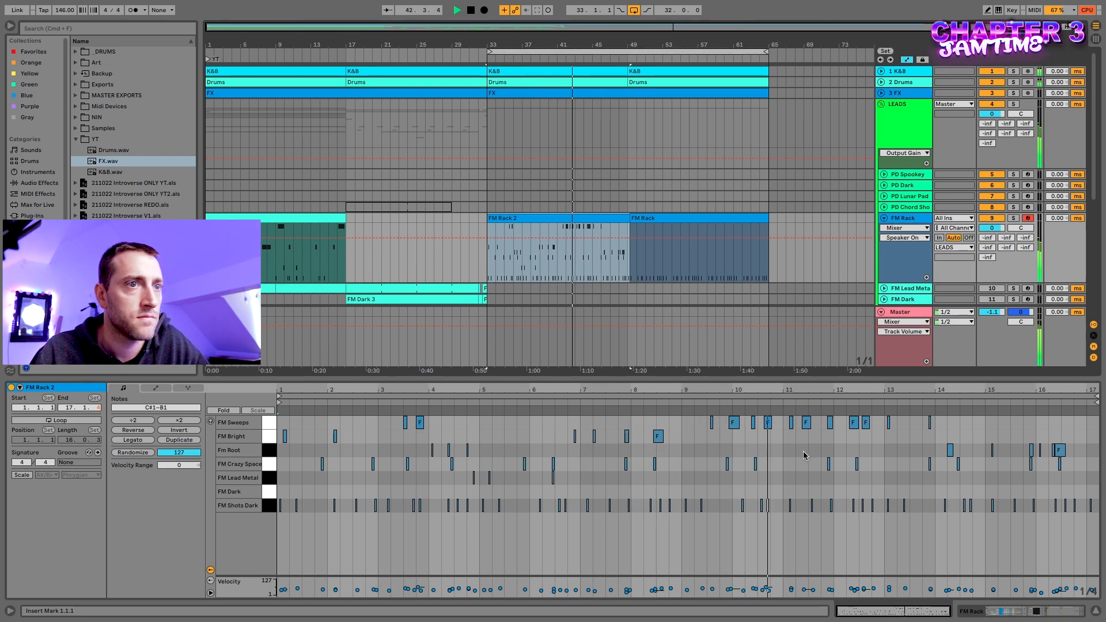
Shift the FM Sweeps phrase in the second half of bar 3 to start at 3.3.3, and play back the clip
{"action": "left_click", "coordinate": [756, 467]}
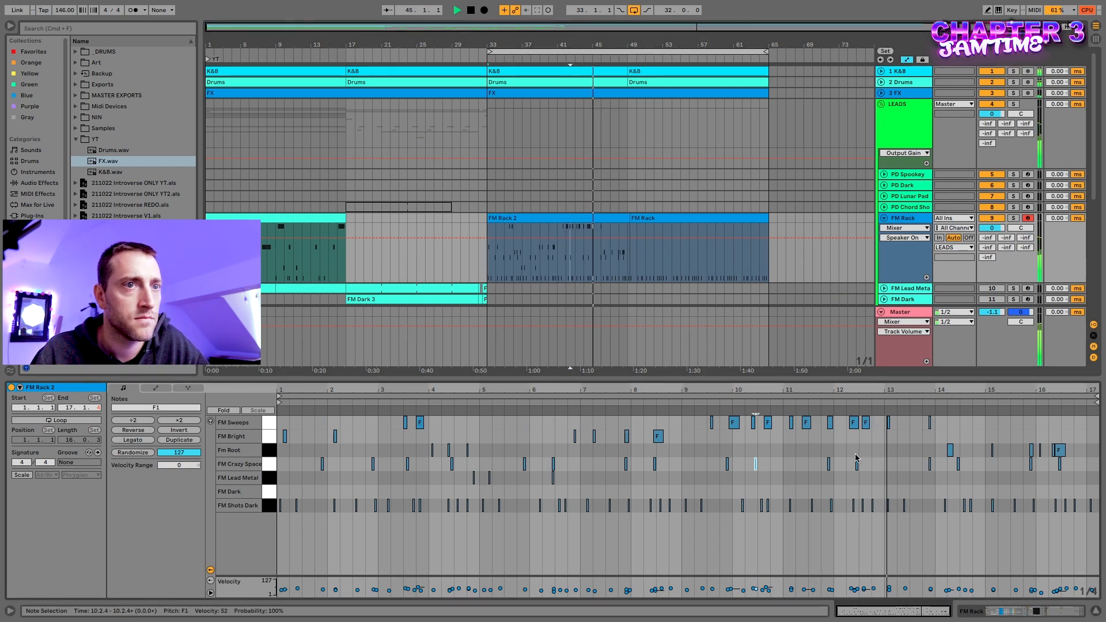
{"action": "left_click_drag", "start_coordinate": [836, 444], "coordinate": [891, 527]}
{"action": "left_click", "coordinate": [379, 423]}
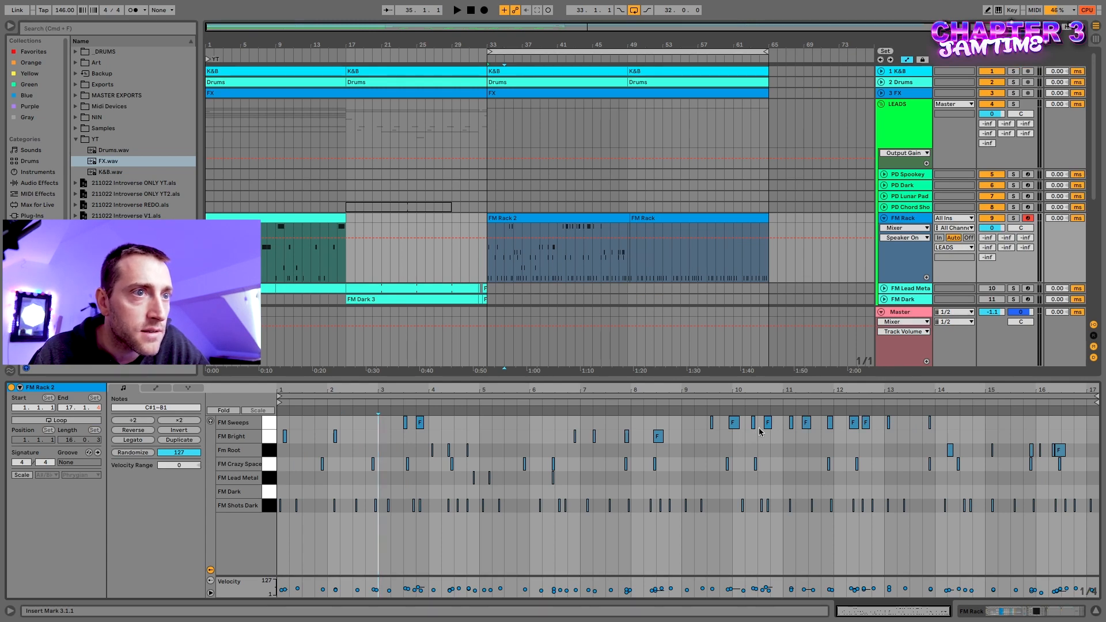
{"action": "scroll", "coordinate": [758, 436], "scroll_direction": "up", "scroll_amount": 5}
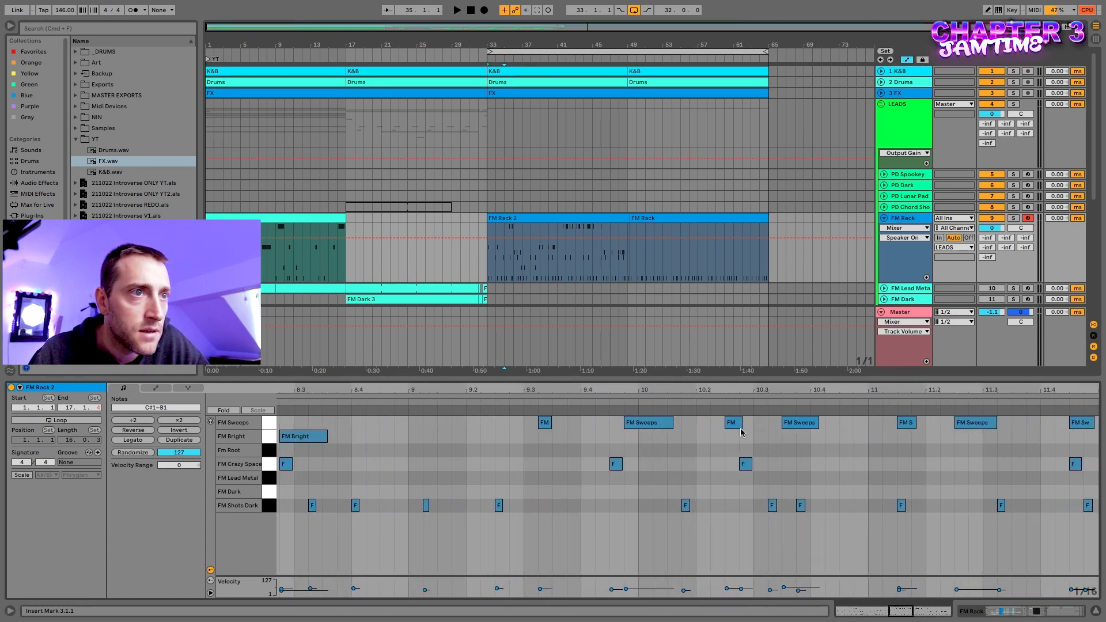
{"action": "scroll", "coordinate": [733, 425], "scroll_direction": "down", "scroll_amount": 2}
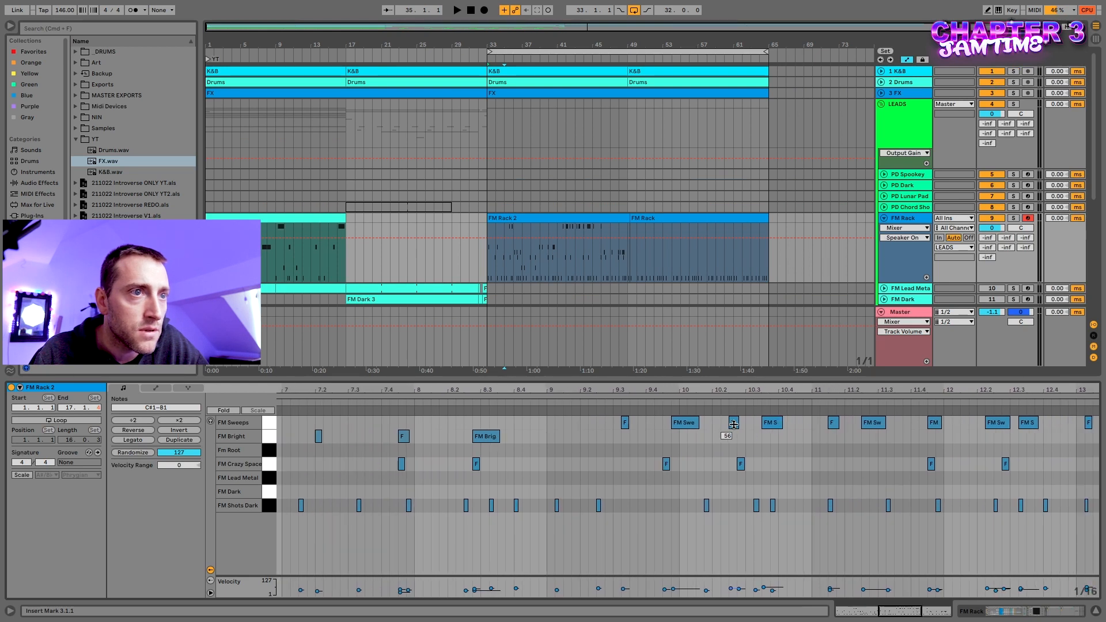
{"action": "scroll", "coordinate": [734, 425], "scroll_direction": "down", "scroll_amount": 4}
{"action": "left_click_drag", "start_coordinate": [402, 522], "coordinate": [425, 422]}
{"action": "scroll", "coordinate": [414, 424], "scroll_direction": "up", "scroll_amount": 5}
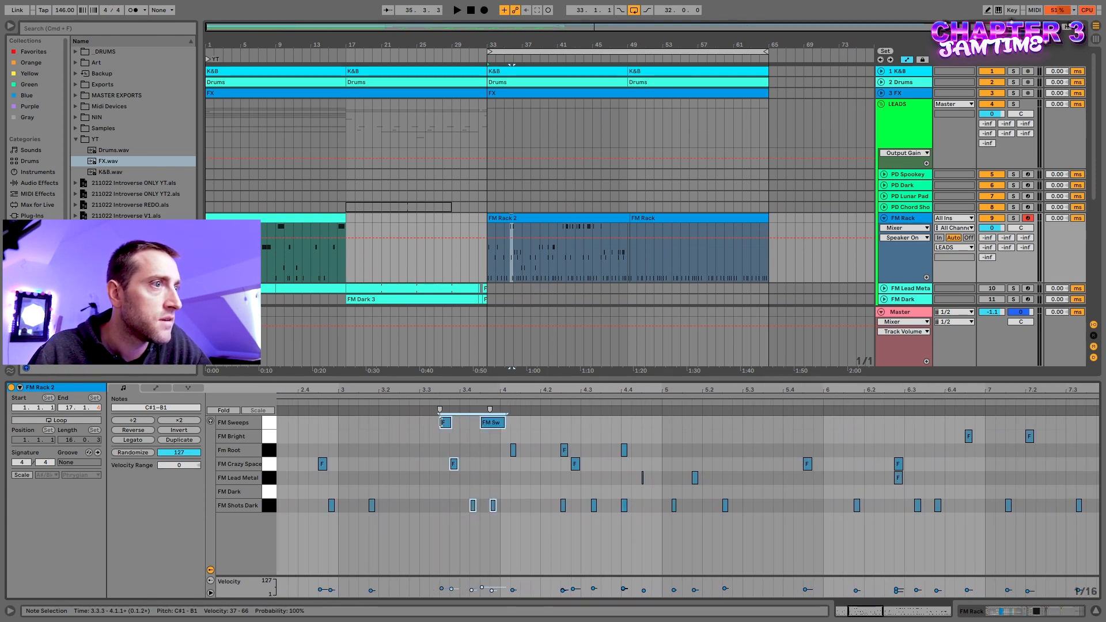
{"action": "scroll", "coordinate": [544, 490], "scroll_direction": "down", "scroll_amount": 5}
{"action": "key", "text": "space"}
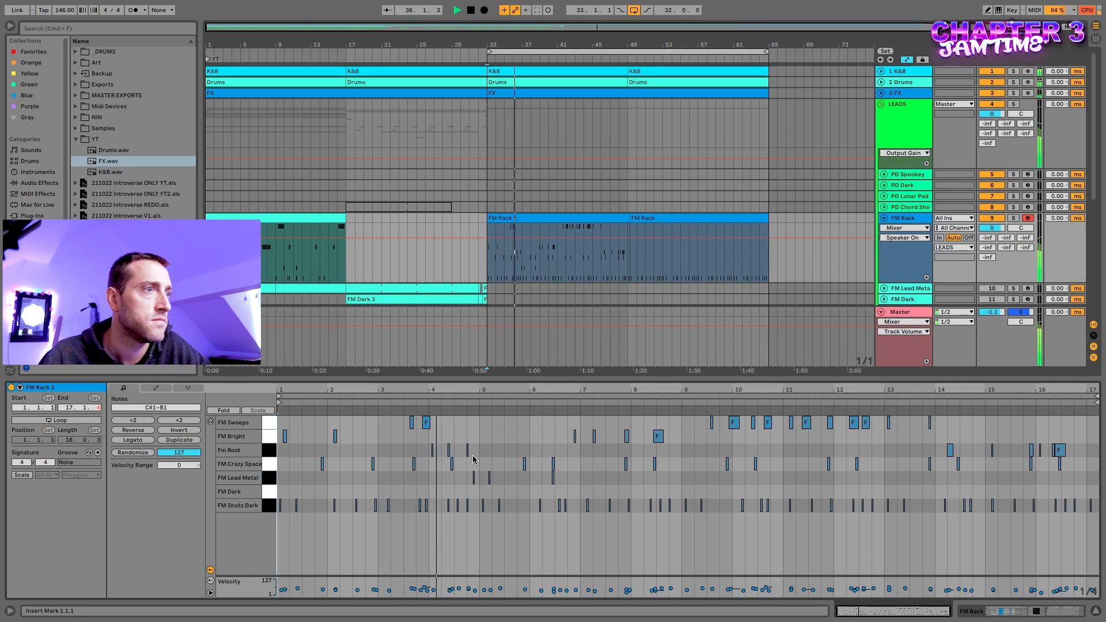
Split the FM Rack 2 clip at bars 34, 35 and 36 again and swap the FM Sweeps section back into its second bar
{"action": "left_click", "coordinate": [427, 426]}
{"action": "left_click", "coordinate": [427, 424]}
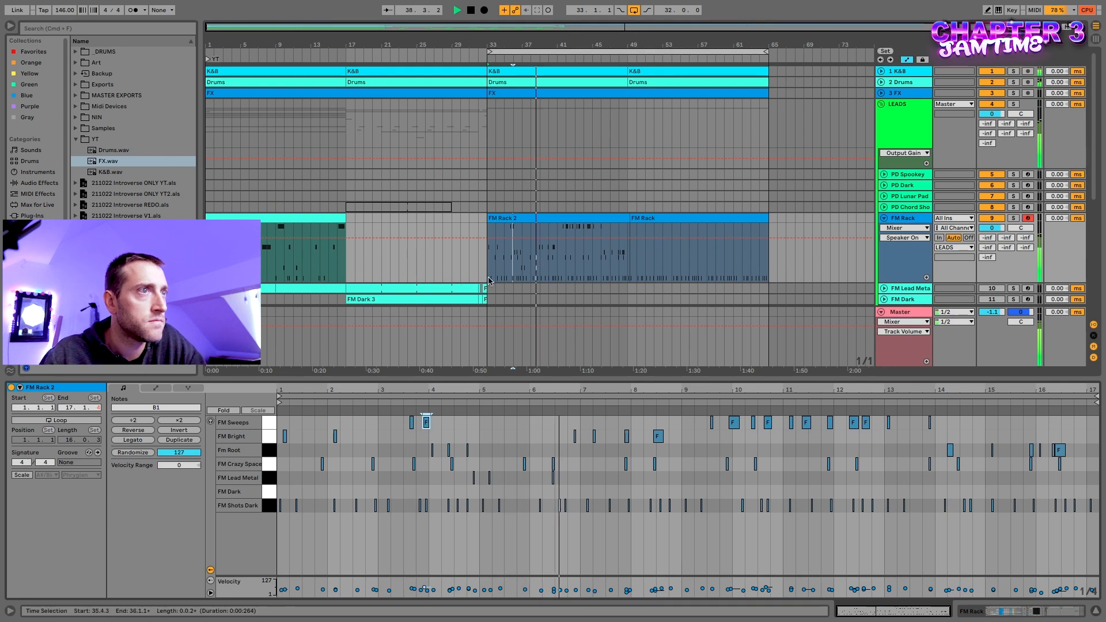
{"action": "left_click", "coordinate": [509, 259]}
{"action": "key", "text": "space"}
{"action": "key", "text": "ctrl+e"}
{"action": "left_click", "coordinate": [509, 248]}
{"action": "key", "text": "ctrl+e"}
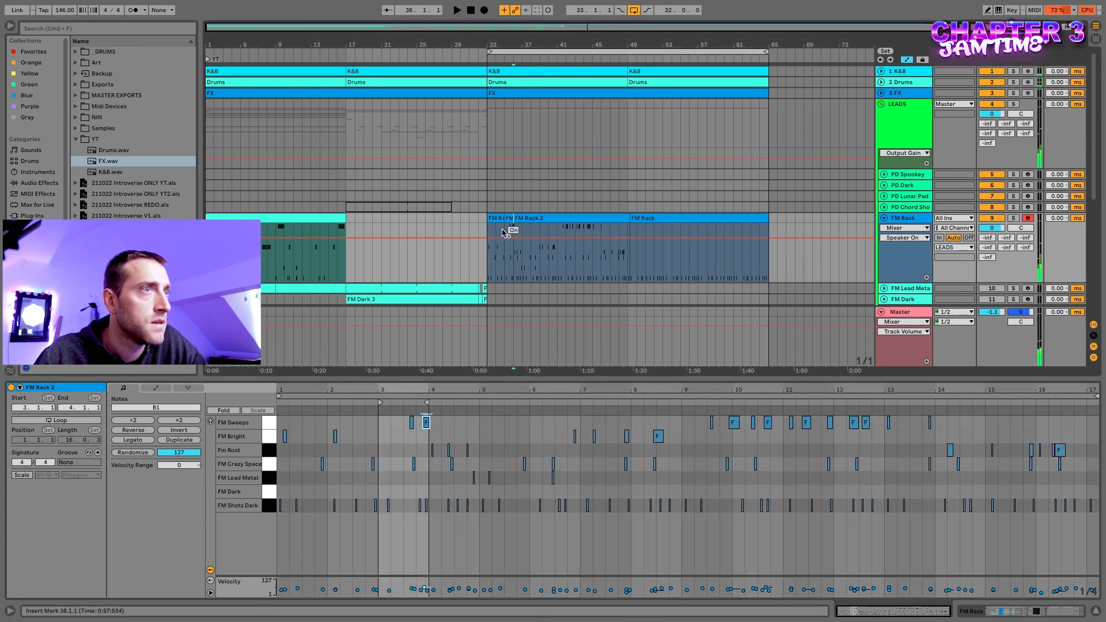
{"action": "left_click", "coordinate": [496, 248]}
{"action": "key", "text": "super+e"}
{"action": "mouse_move", "coordinate": [500, 219]}
{"action": "left_mouse_down"}
{"action": "mouse_move", "coordinate": [456, 218]}
{"action": "mouse_move", "coordinate": [509, 218]}
{"action": "left_mouse_up"}
Consolidate the rearranged FM Rack 2 sections into a single clip up to bar 49 and play it
{"action": "left_click", "coordinate": [560, 217], "text": "shift"}
{"action": "key", "text": "super+j"}
{"action": "key", "text": "space"}
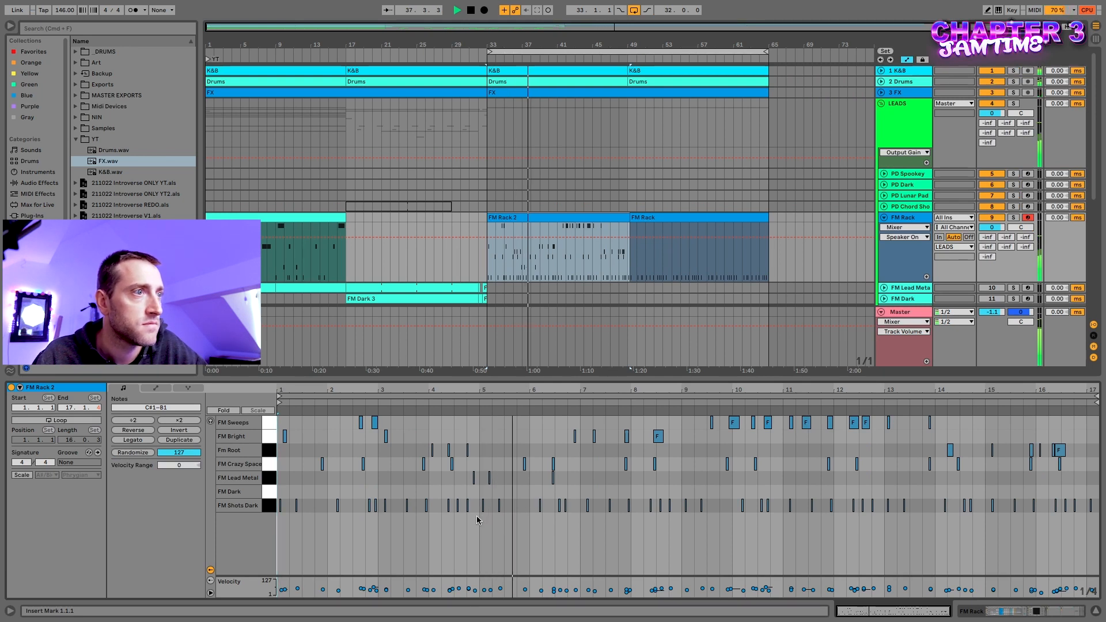
Loop the first four bars of the FM Rack 2 clip and consolidate the repeats into one clip up to bar 49
{"action": "left_click_drag", "start_coordinate": [476, 521], "coordinate": [278, 414]}
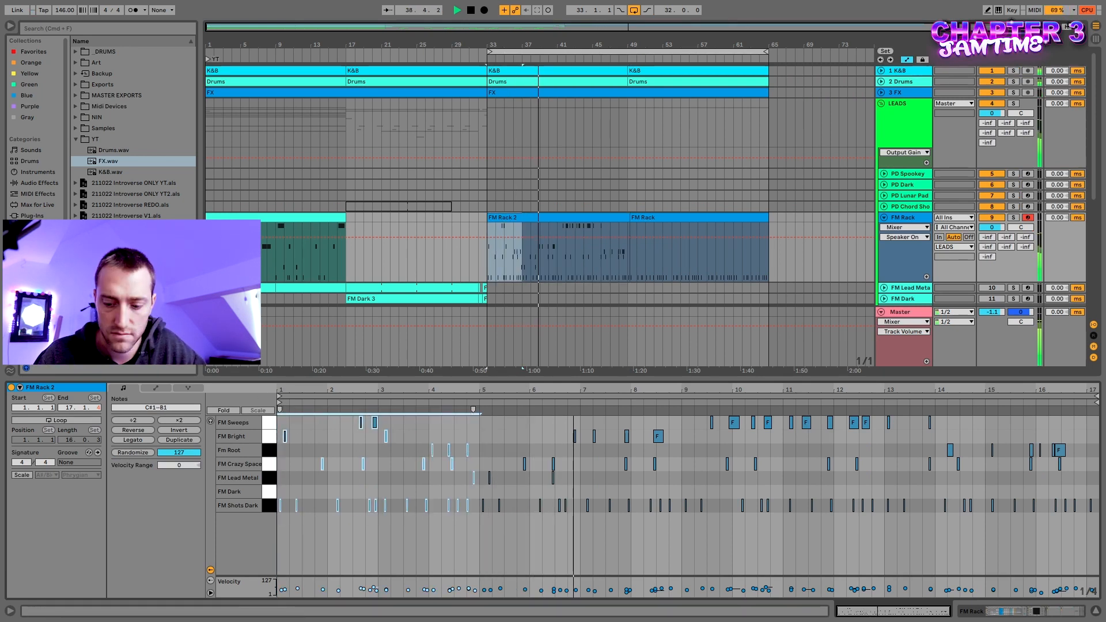
{"action": "key", "text": "ctrl+l"}
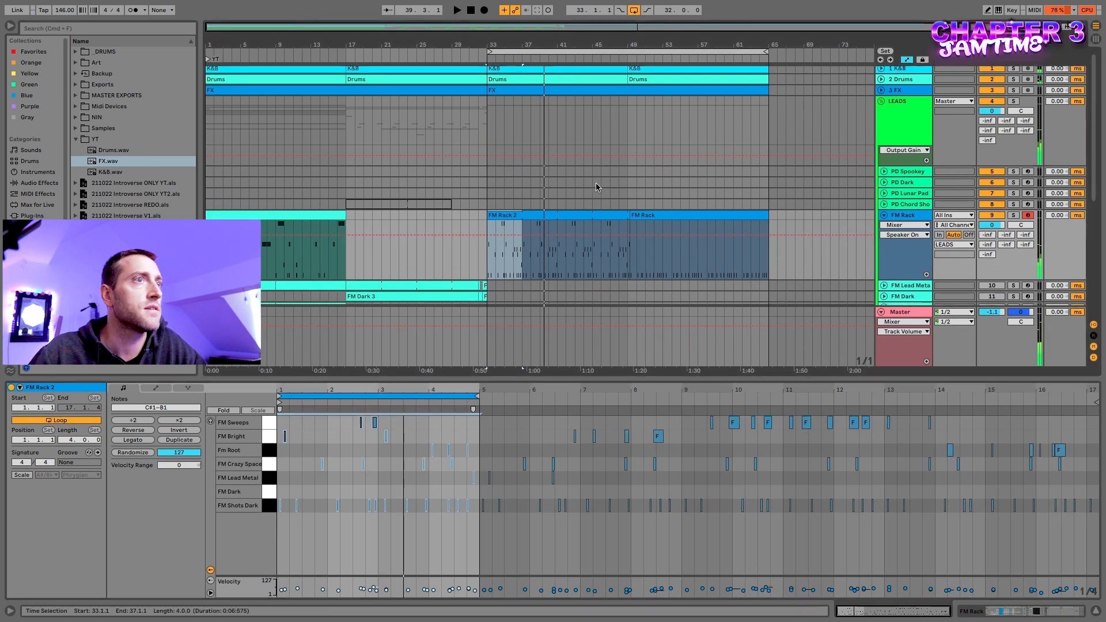
{"action": "left_click", "coordinate": [575, 216]}
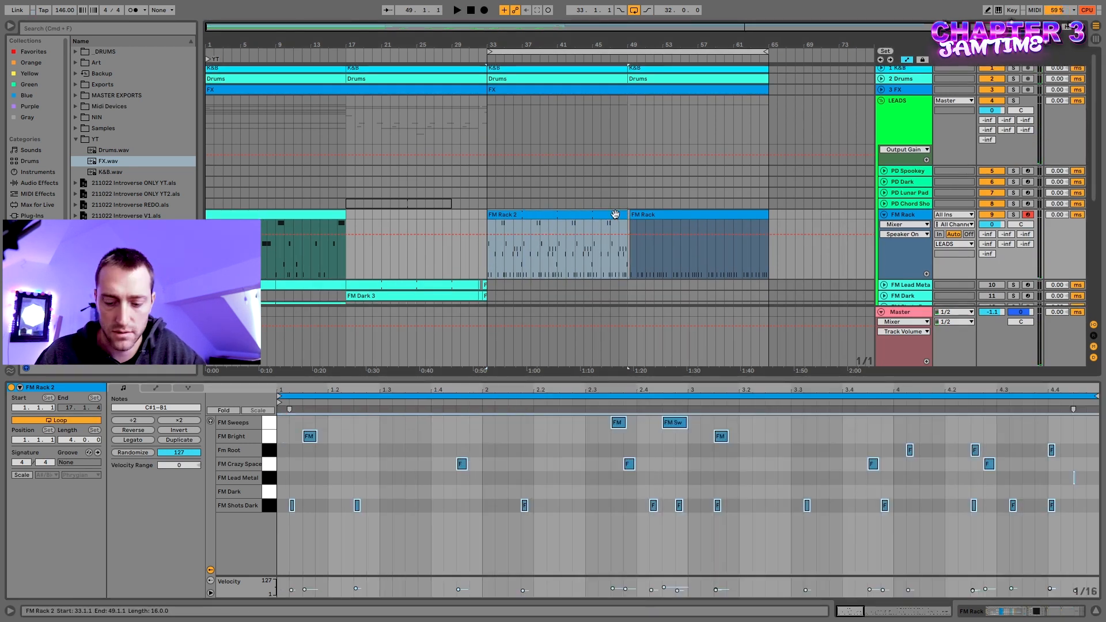
{"action": "key", "text": "ctrl+l"}
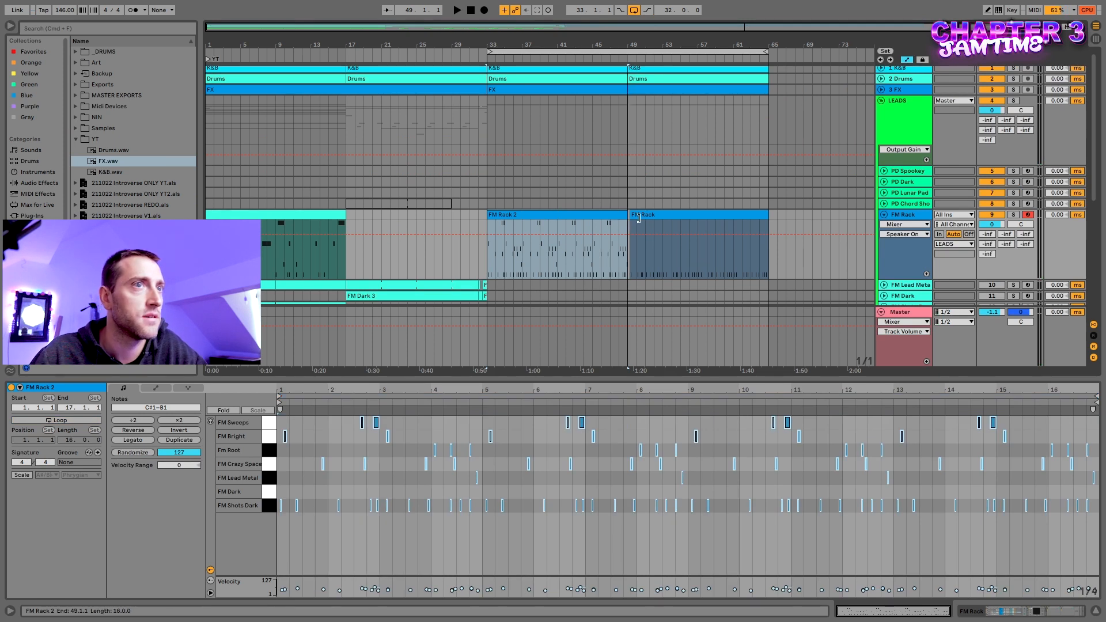
Replace the FM Rack clip from bar 49 to 65 with a duplicate of FM Rack 2, consolidate both halves, and play the result
{"action": "left_click_drag", "start_coordinate": [627, 218], "coordinate": [769, 219]}
{"action": "left_click", "coordinate": [628, 254]}
{"action": "key", "text": "super+e"}
{"action": "left_click", "coordinate": [582, 215]}
{"action": "key", "text": "super+d"}
{"action": "key", "text": "super+j"}
{"action": "key", "text": "space"}
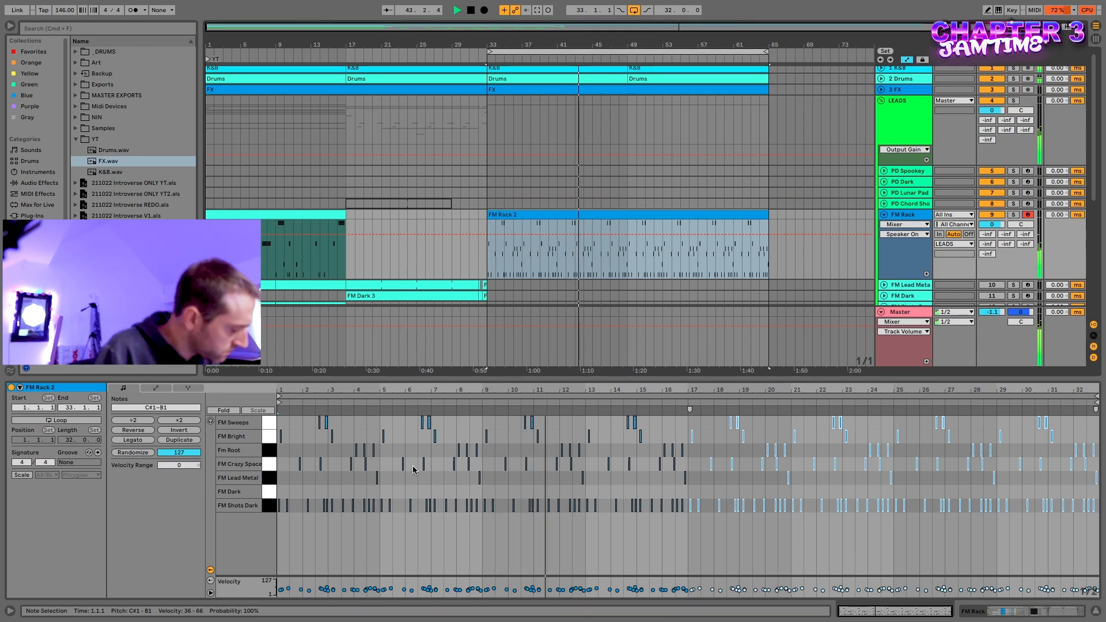
Overdub FM Dark notes on the FM Rack track across bars 39 to 43, and open the newly recorded clip
{"action": "key", "text": "super+shift+c"}
{"action": "key", "text": "space"}
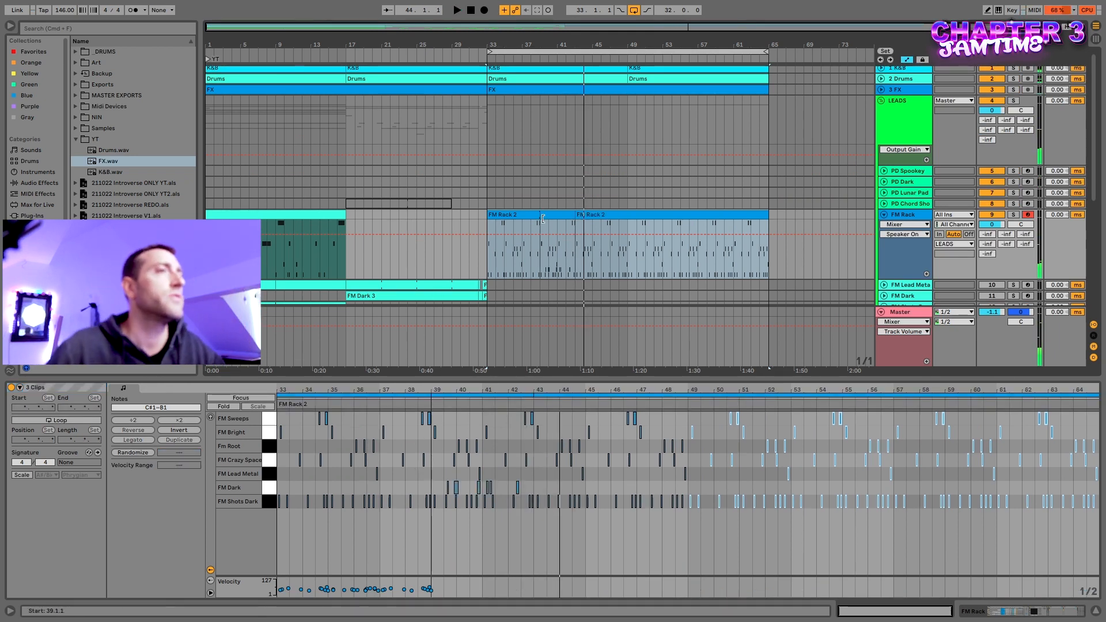
{"action": "left_click", "coordinate": [562, 216]}
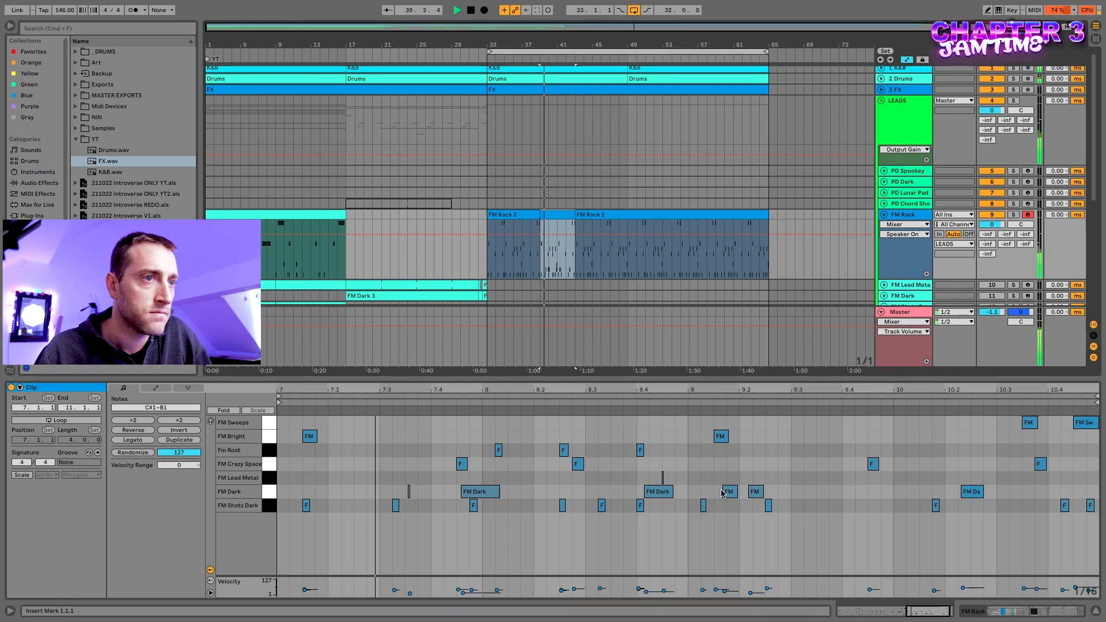
Delete the two longer FM Dark notes in bar 8 of the recorded clip and select the remaining FM Dark notes
{"action": "left_click_drag", "start_coordinate": [456, 491], "coordinate": [717, 493]}
{"action": "key", "text": "Delete"}
{"action": "left_click_drag", "start_coordinate": [997, 491], "coordinate": [276, 483]}
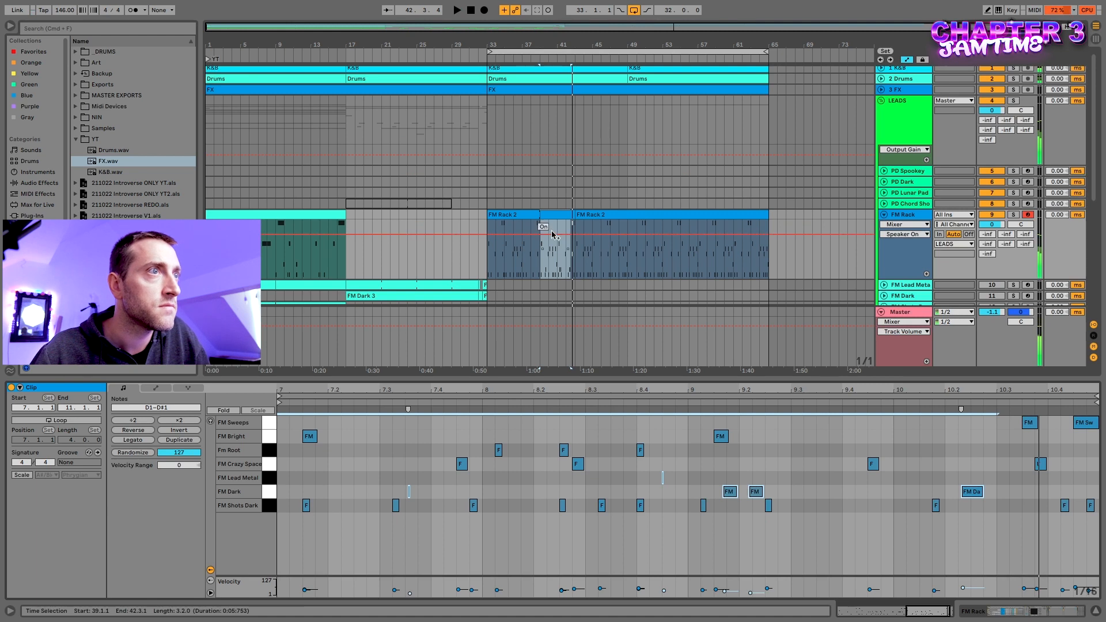
Extend the recorded middle clip on the FM Rack track to span bars 37 to 45
{"action": "scroll", "coordinate": [552, 234], "scroll_direction": "up", "scroll_amount": 5}
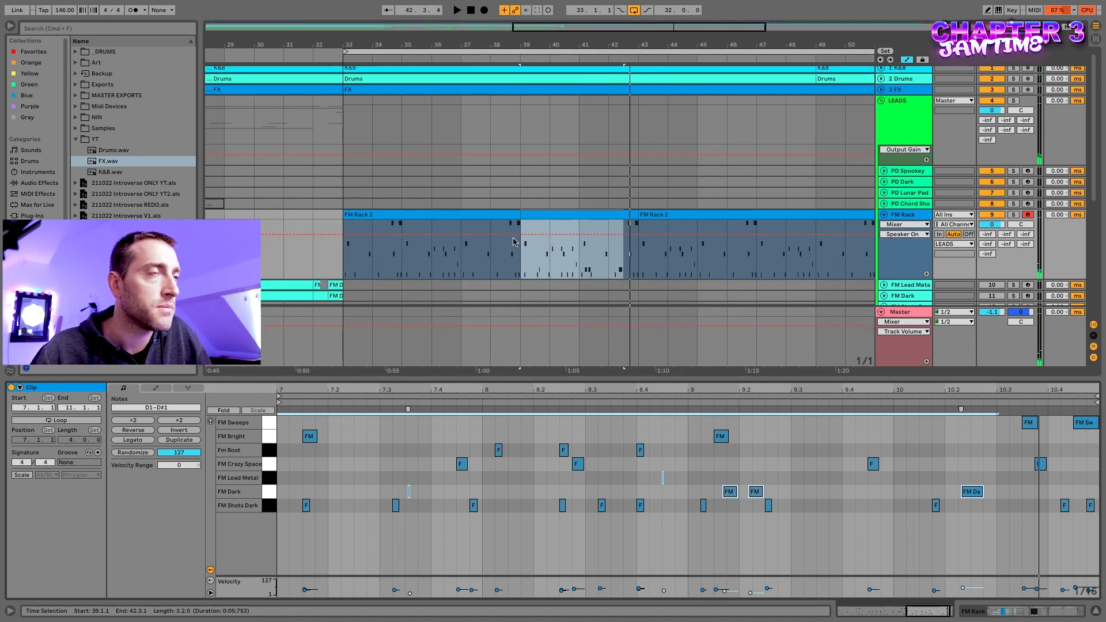
{"action": "left_click", "coordinate": [526, 213]}
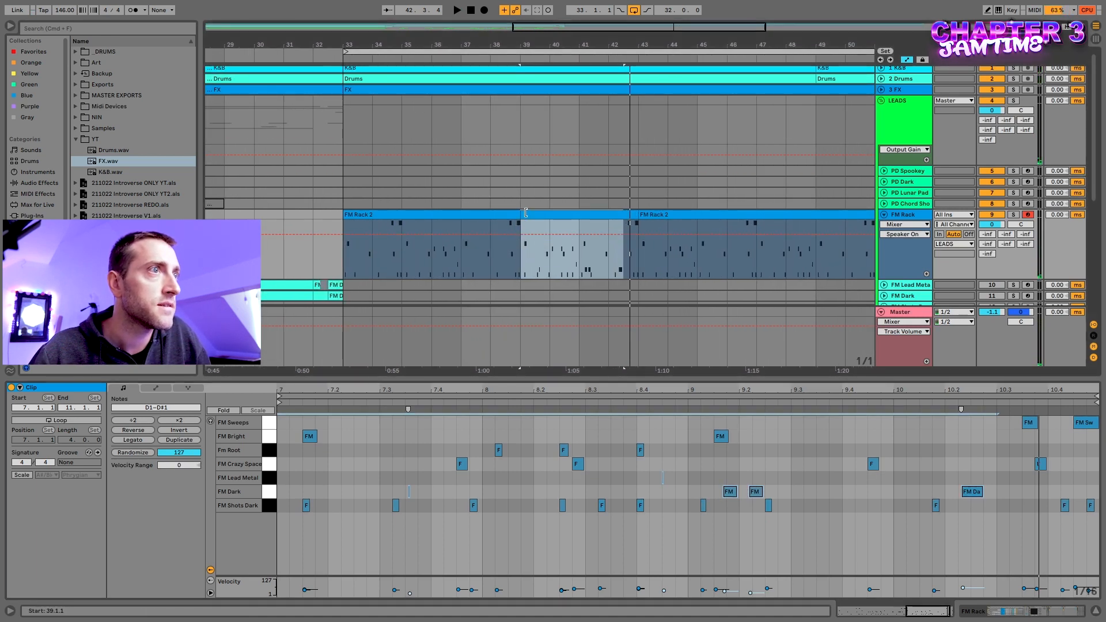
{"action": "left_click_drag", "start_coordinate": [518, 213], "coordinate": [469, 213]}
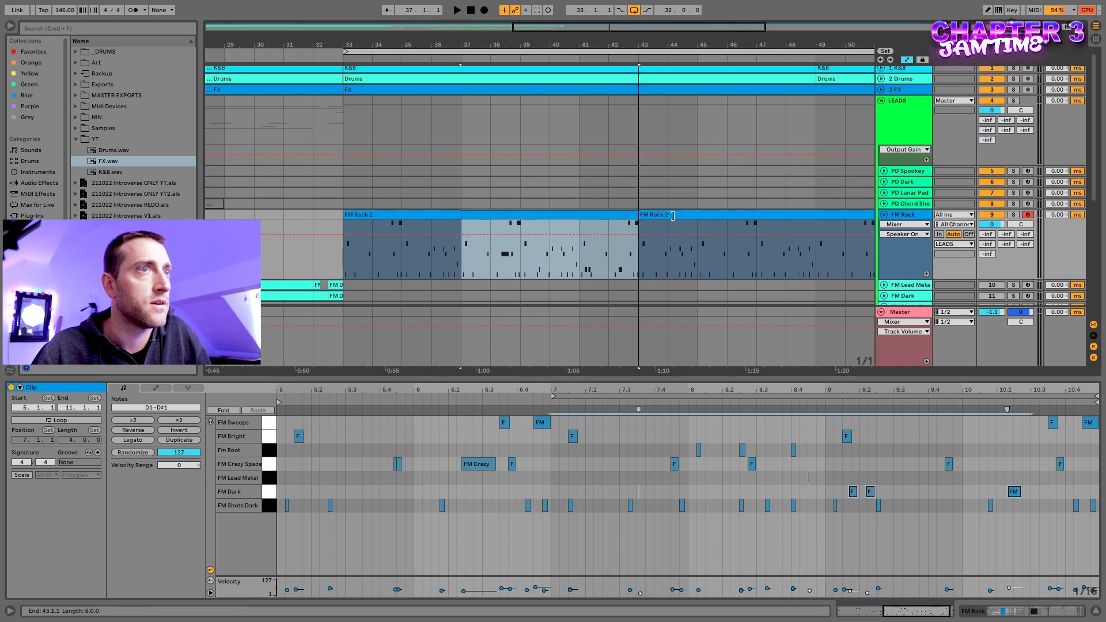
{"action": "left_click_drag", "start_coordinate": [672, 215], "coordinate": [694, 215]}
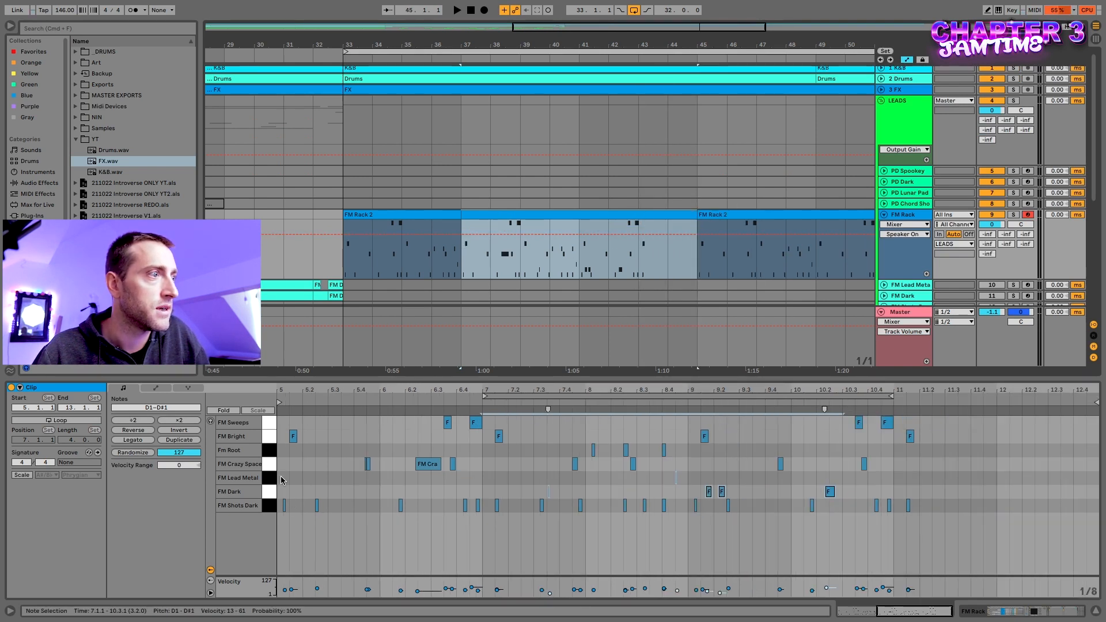
Copy the FM Dark notes from the middle clip to the start of the first four-bar FM Rack 2 clip and play them back
{"action": "left_click", "coordinate": [271, 495]}
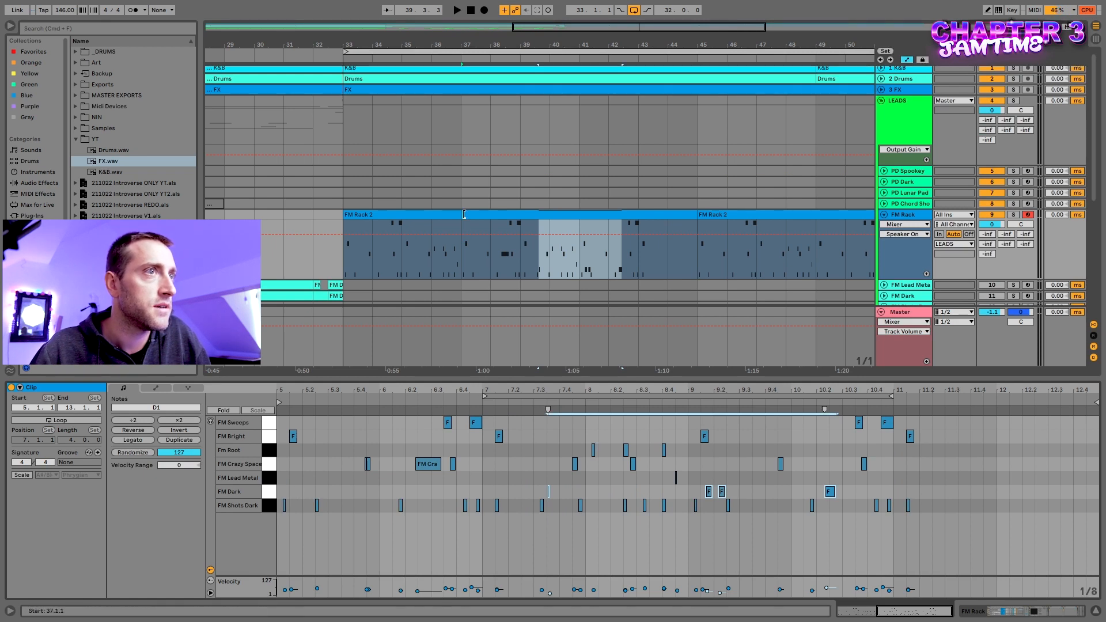
{"action": "left_click", "coordinate": [427, 213]}
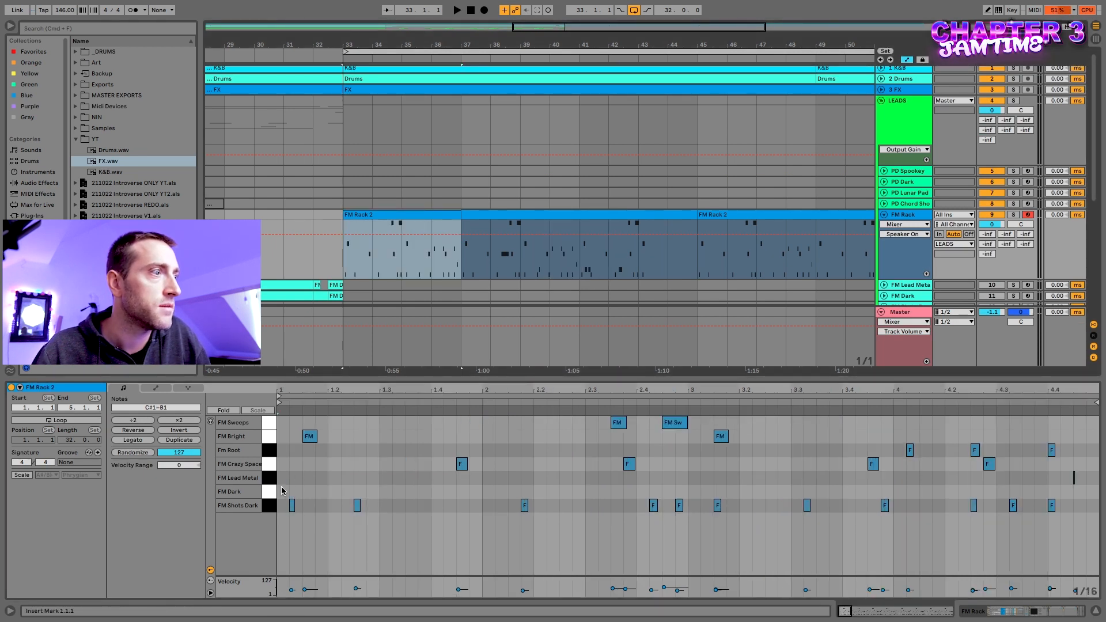
{"action": "left_click", "coordinate": [512, 213]}
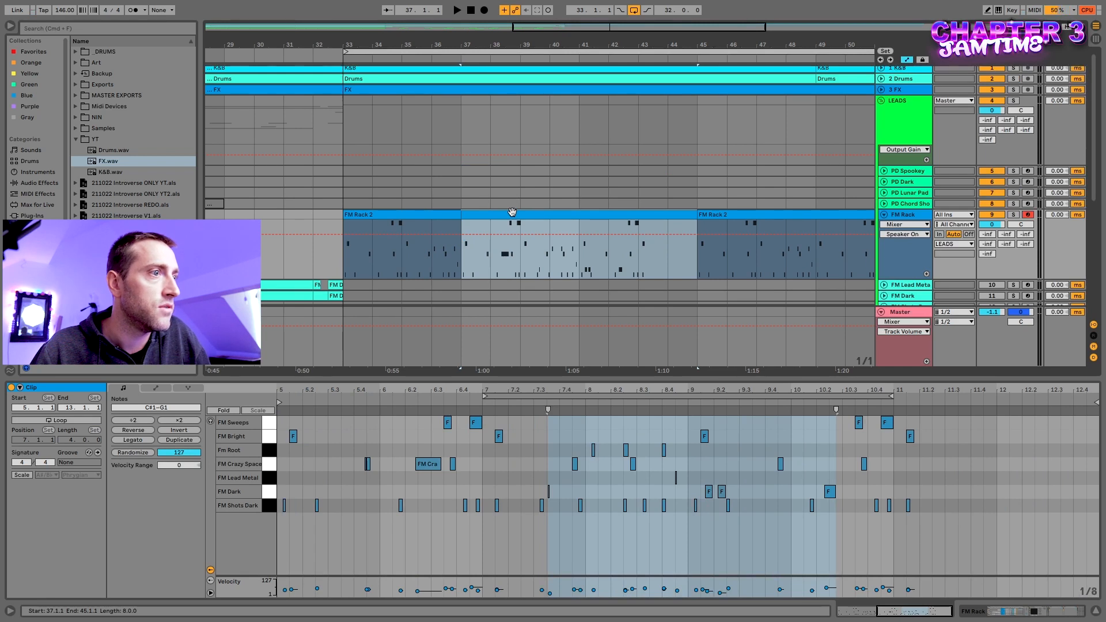
{"action": "left_click", "coordinate": [443, 214]}
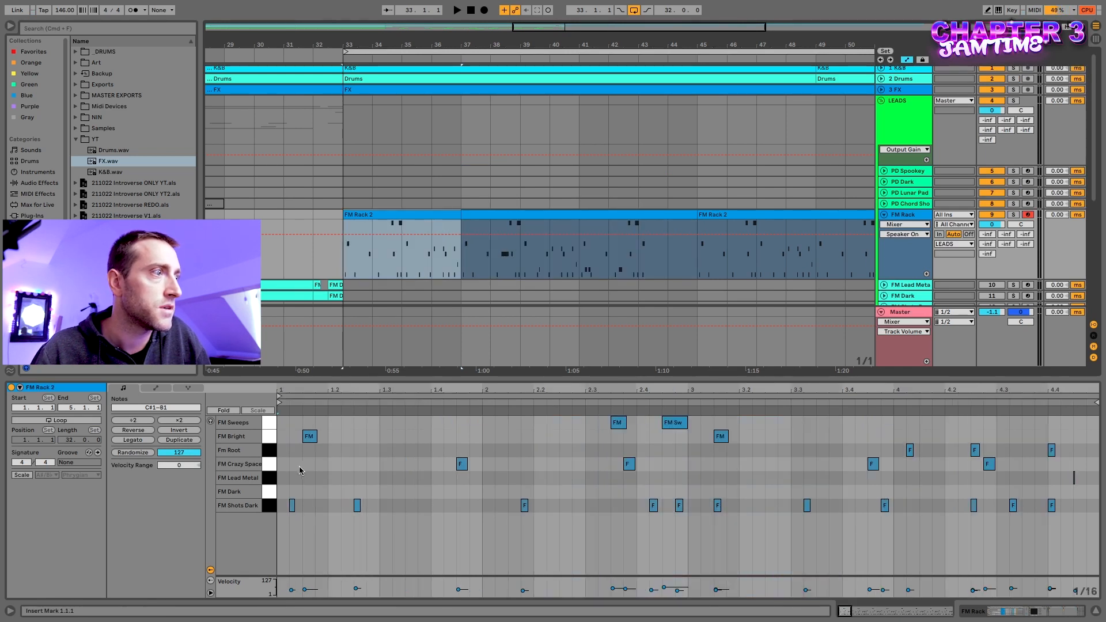
{"action": "left_click", "coordinate": [280, 491]}
{"action": "key", "text": "super+v"}
{"action": "key", "text": "space"}
{"action": "mouse_move", "coordinate": [281, 491]}
{"action": "left_mouse_down"}
{"action": "mouse_move", "coordinate": [291, 491]}
{"action": "mouse_move", "coordinate": [279, 492]}
{"action": "left_mouse_up"}
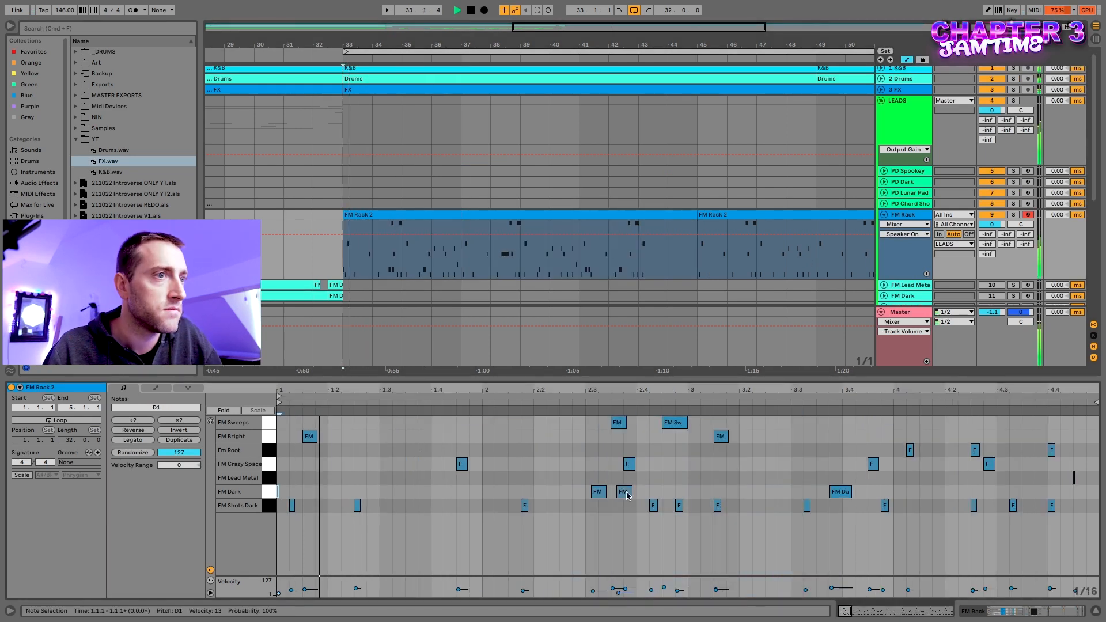
{"action": "left_click", "coordinate": [628, 464]}
{"action": "left_click", "coordinate": [624, 491]}
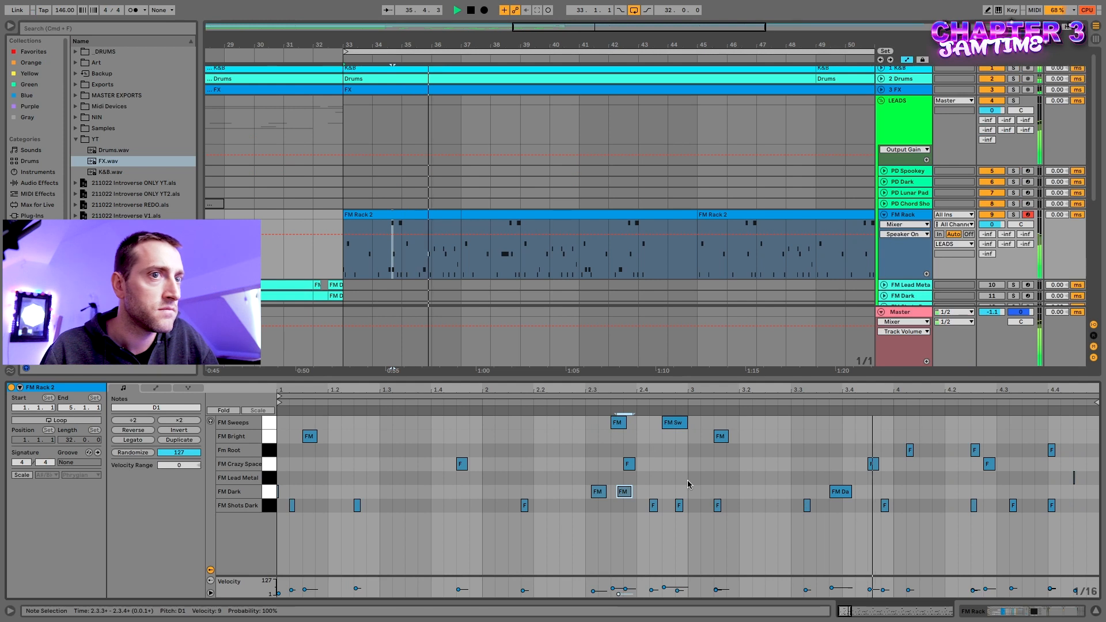
{"action": "scroll", "coordinate": [708, 488], "scroll_direction": "down", "scroll_amount": 3}
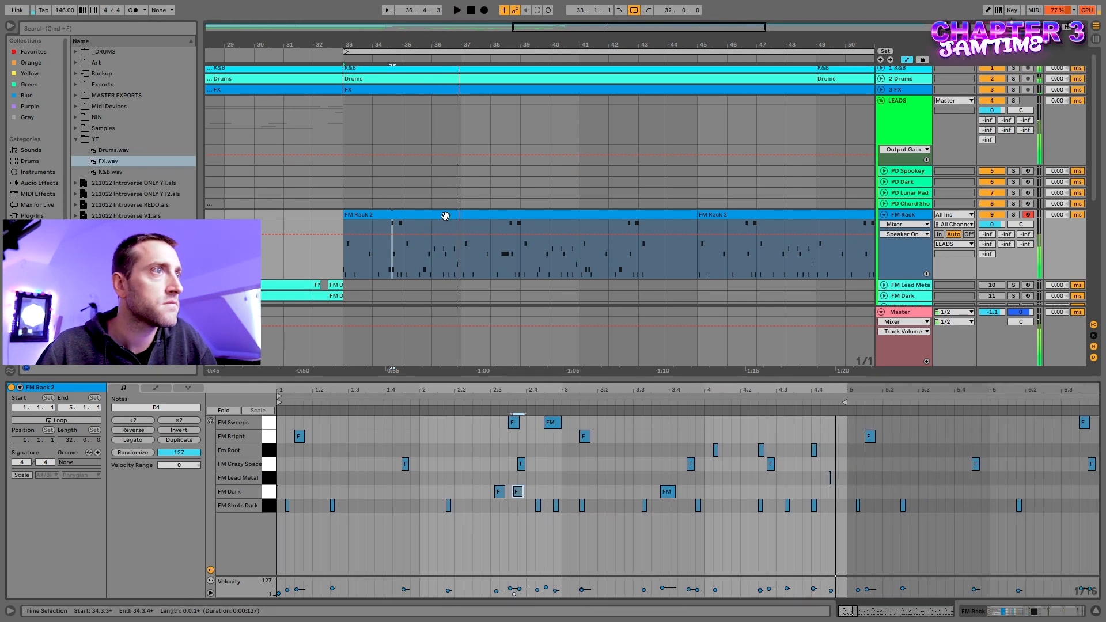
Trim the first FM Rack 2 clip to end at bar 37 and turn on looping for its four bars
{"action": "left_click", "coordinate": [454, 215]}
{"action": "key", "text": "space"}
{"action": "left_click_drag", "start_coordinate": [455, 215], "coordinate": [481, 220]}
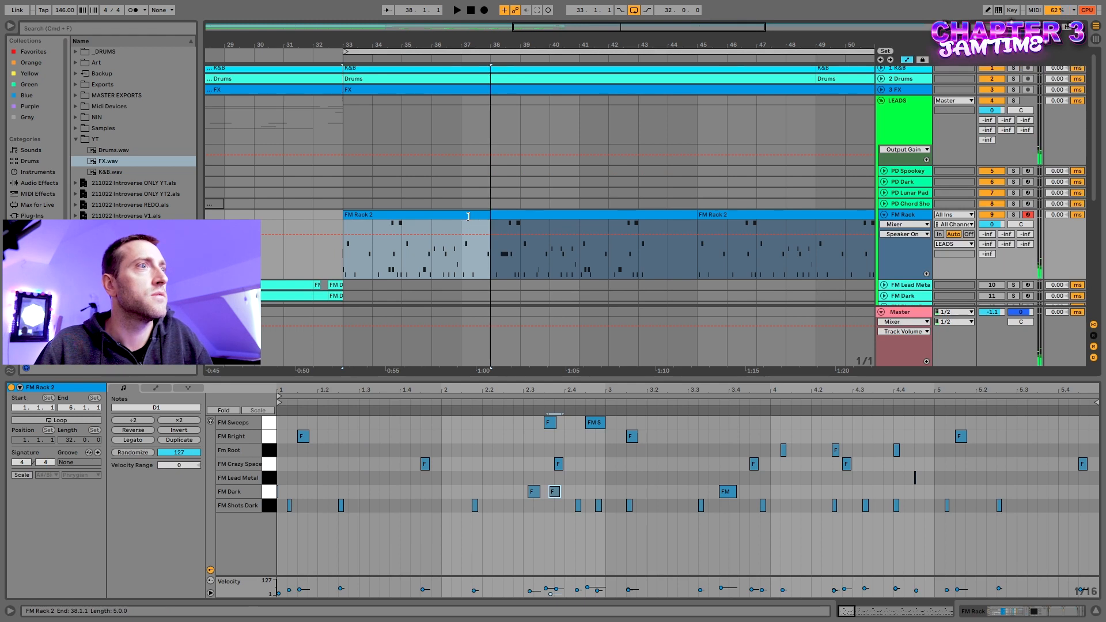
{"action": "left_click_drag", "start_coordinate": [475, 216], "coordinate": [462, 218]}
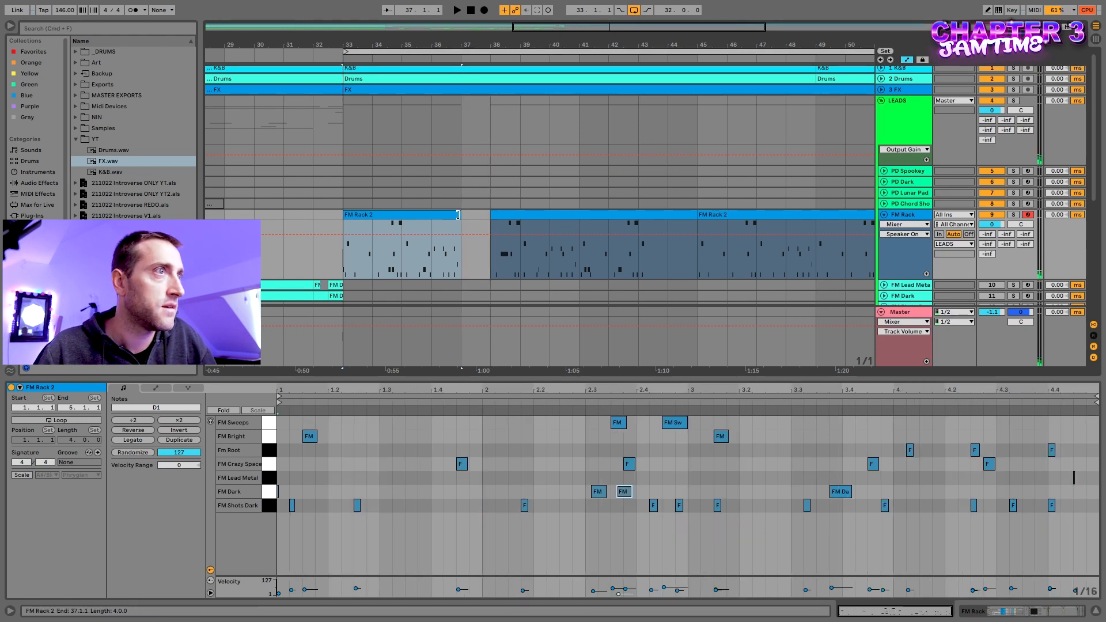
{"action": "left_click", "coordinate": [463, 560]}
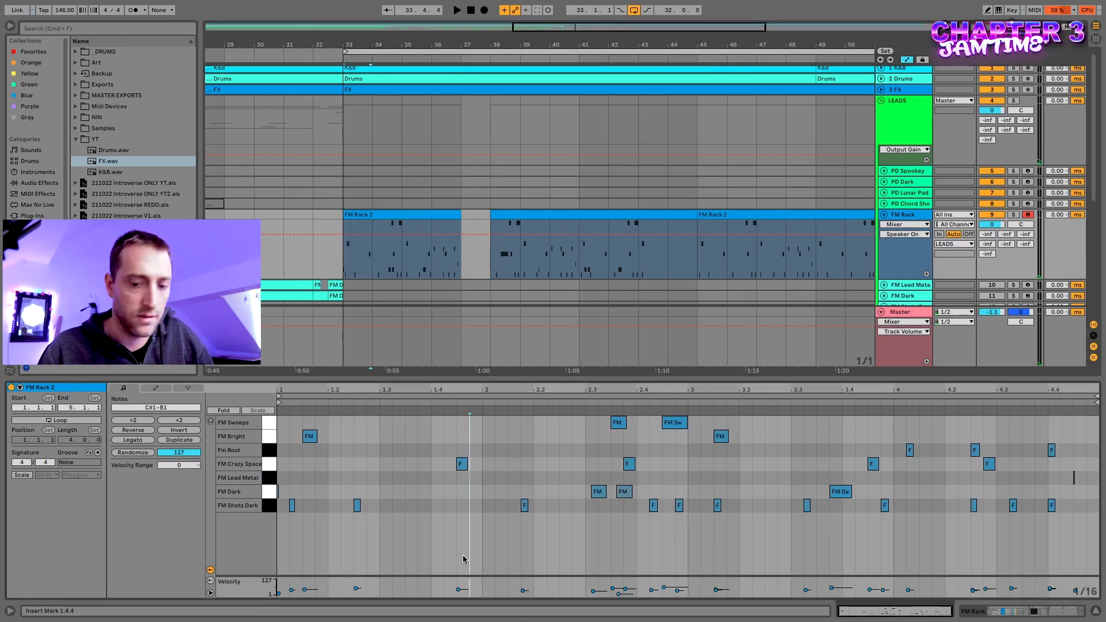
{"action": "key", "text": "super+l"}
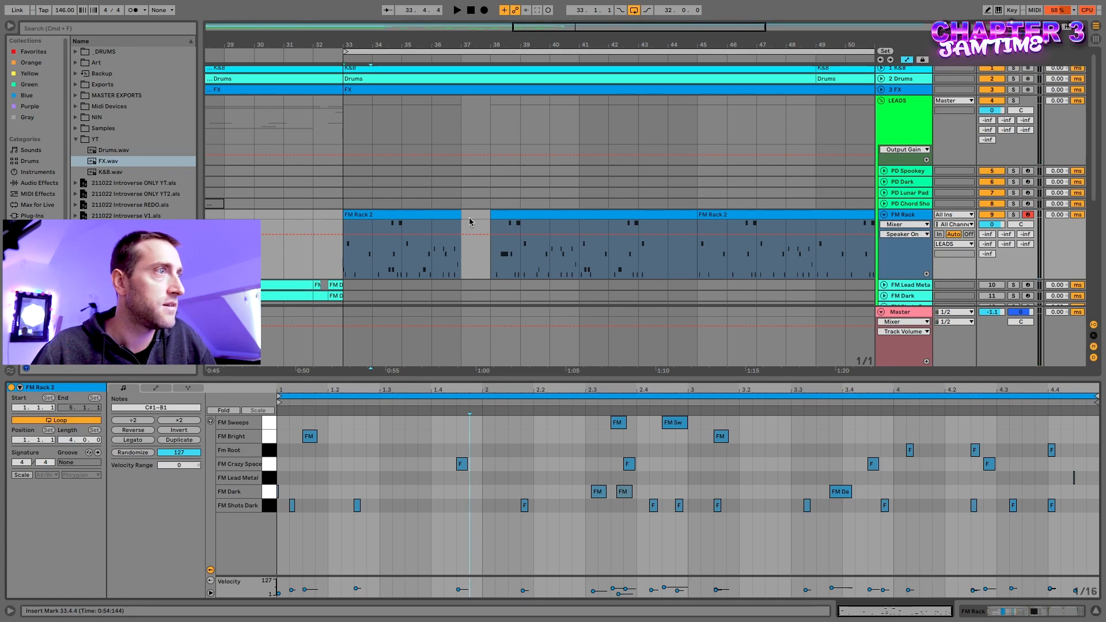
Extend the looped FM Rack 2 clip over the other clips to bar 65 and play it back
{"action": "left_click_drag", "start_coordinate": [460, 216], "coordinate": [845, 219]}
{"action": "scroll", "coordinate": [790, 224], "scroll_direction": "down", "scroll_amount": 3}
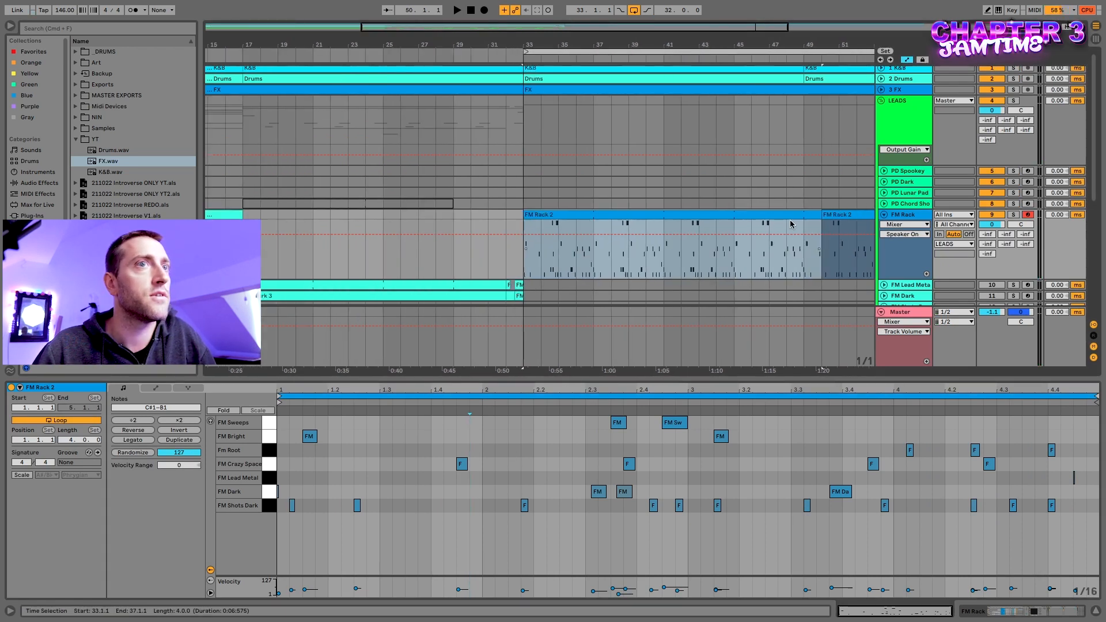
{"action": "scroll", "coordinate": [790, 224], "scroll_direction": "down", "scroll_amount": 2}
{"action": "scroll", "coordinate": [709, 214], "scroll_direction": "down", "scroll_amount": 3}
{"action": "left_click_drag", "start_coordinate": [709, 214], "coordinate": [768, 216]}
{"action": "key", "text": "space"}
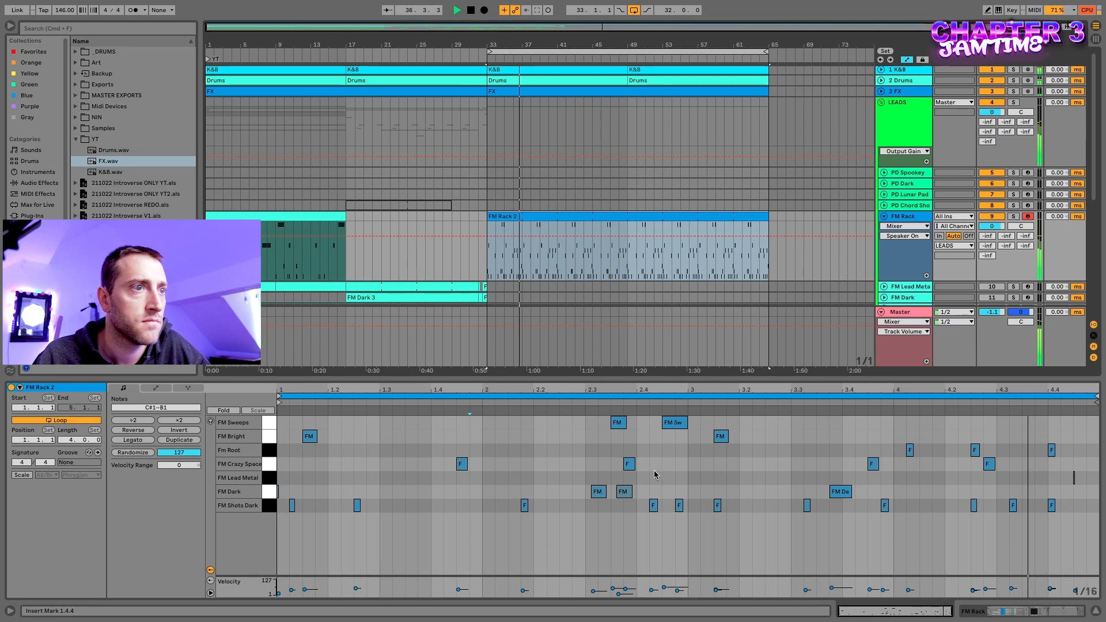
Listen to the loop and delete the FM Sweeps note at 2.3.3 and the FM Crazy Space note at 2.3.4
{"action": "left_click", "coordinate": [617, 422]}
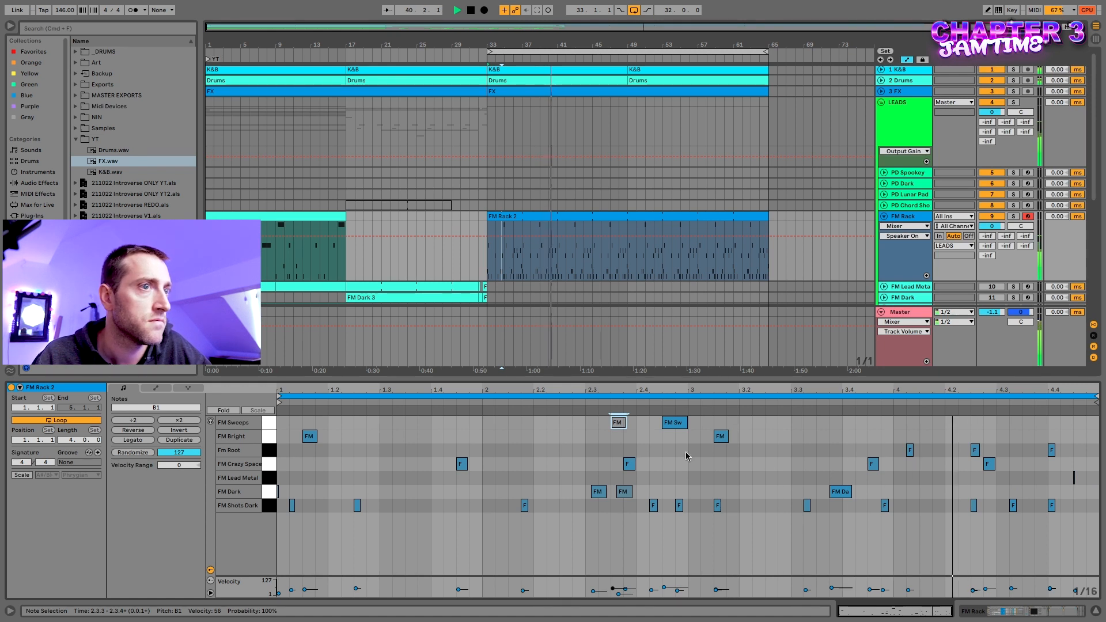
{"action": "key", "text": "space"}
{"action": "key", "text": "space"}
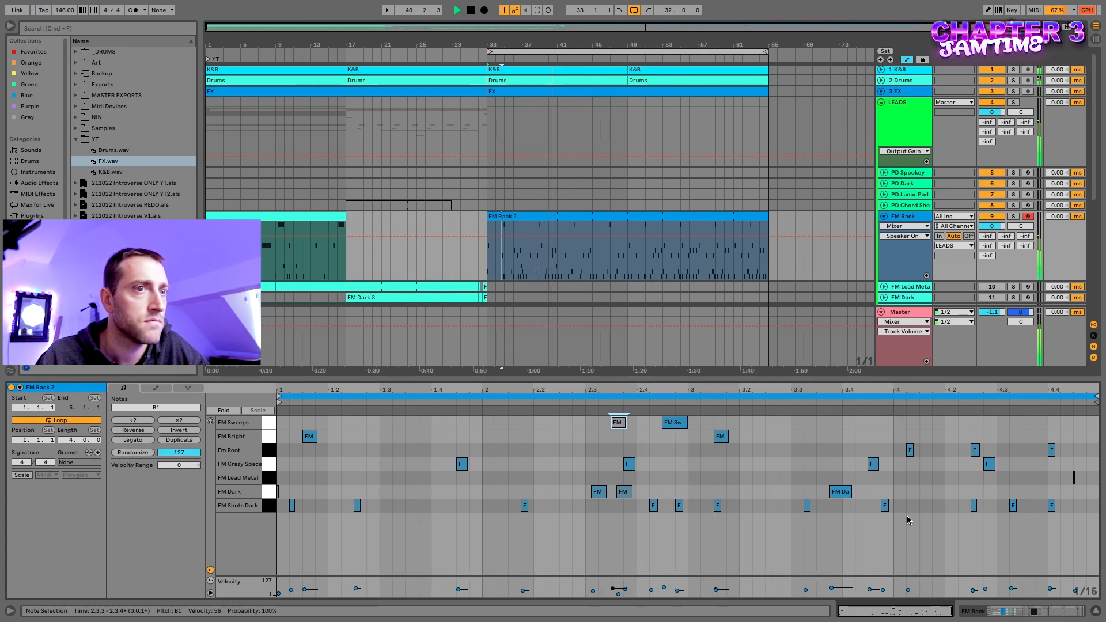
{"action": "key", "text": "space"}
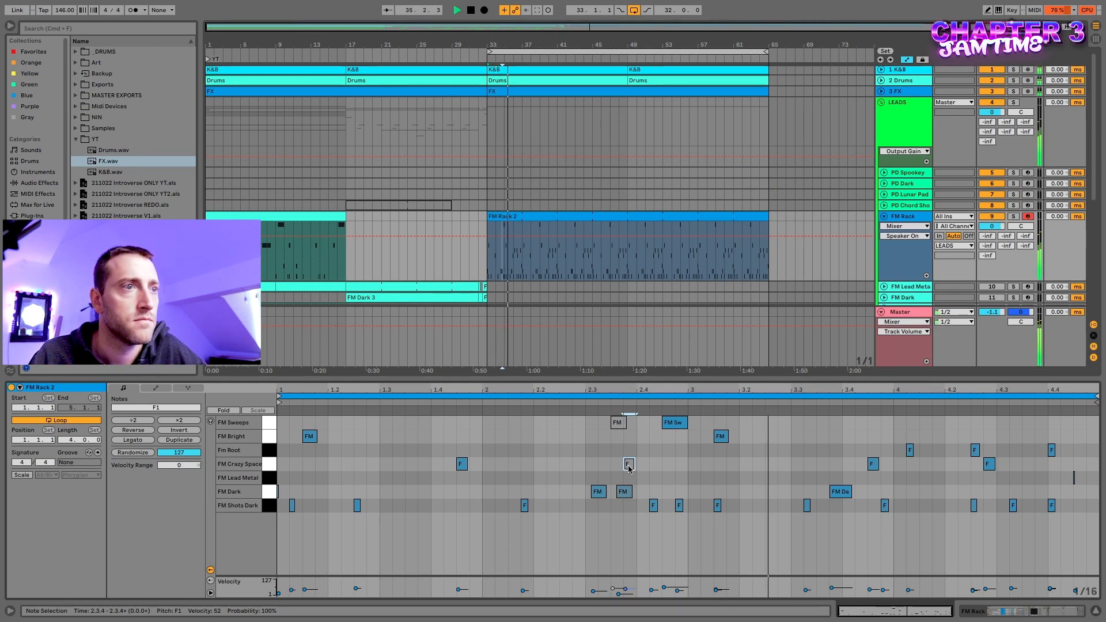
{"action": "left_click_drag", "start_coordinate": [590, 465], "coordinate": [628, 429]}
{"action": "key", "text": "Delete"}
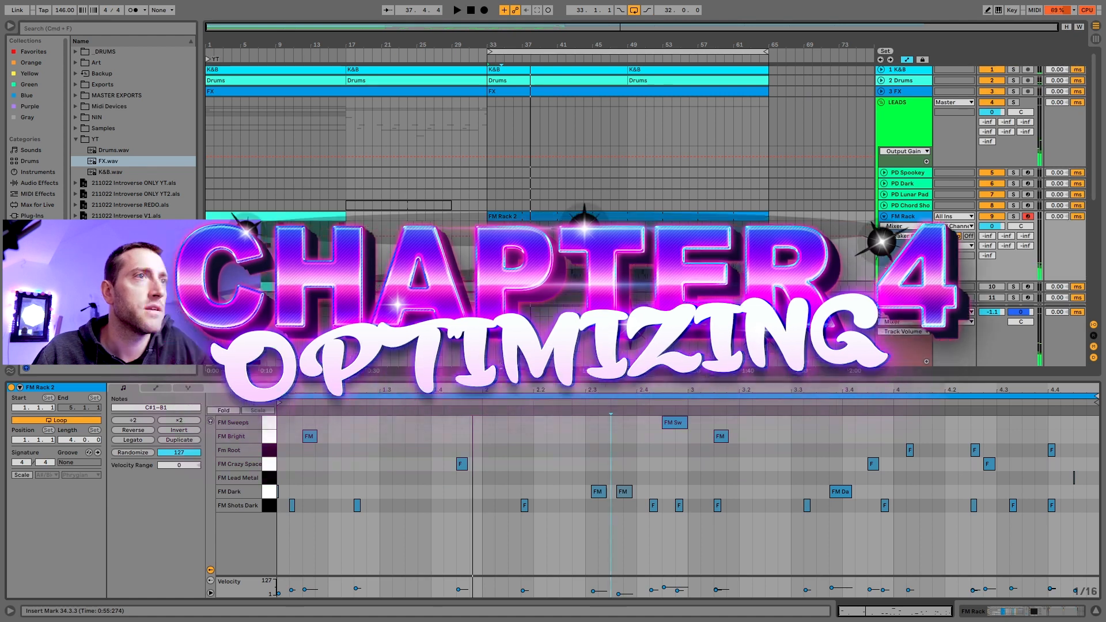
Quantize all the notes in the FM Rack 2 clip
{"action": "left_click", "coordinate": [568, 217]}
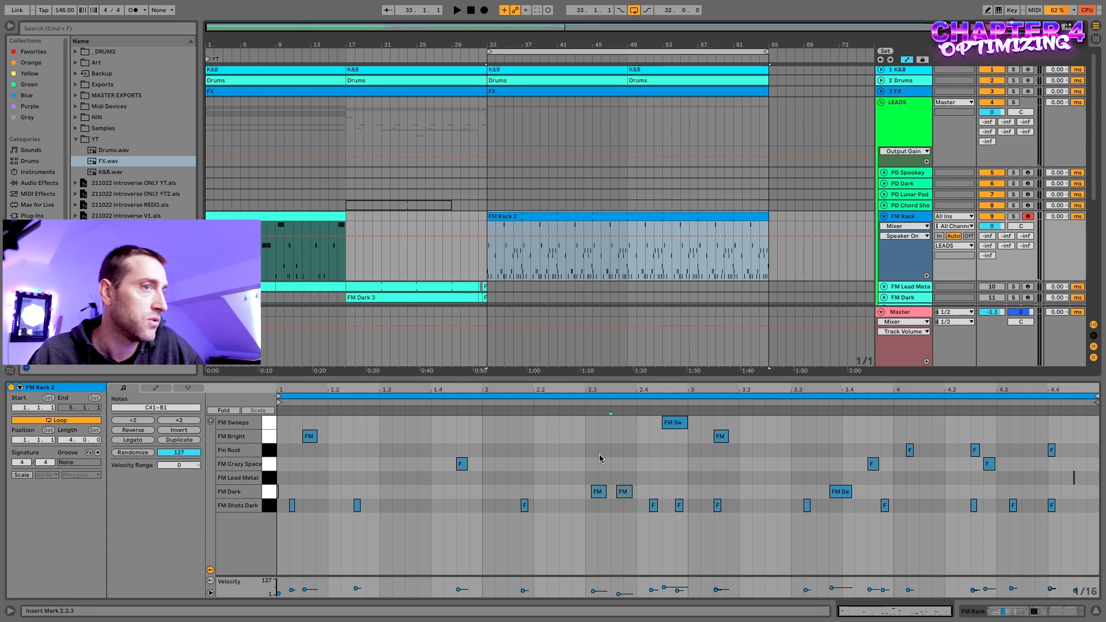
{"action": "left_click", "coordinate": [487, 441]}
{"action": "key", "text": "super+a"}
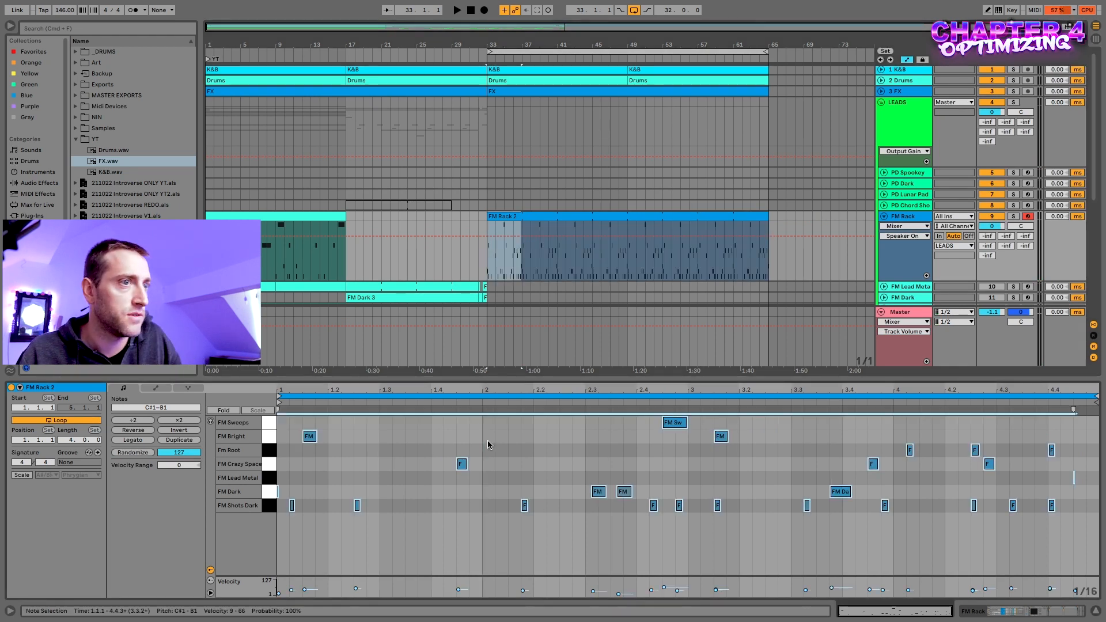
{"action": "key", "text": "super+shift+u"}
{"action": "key", "text": "Return"}
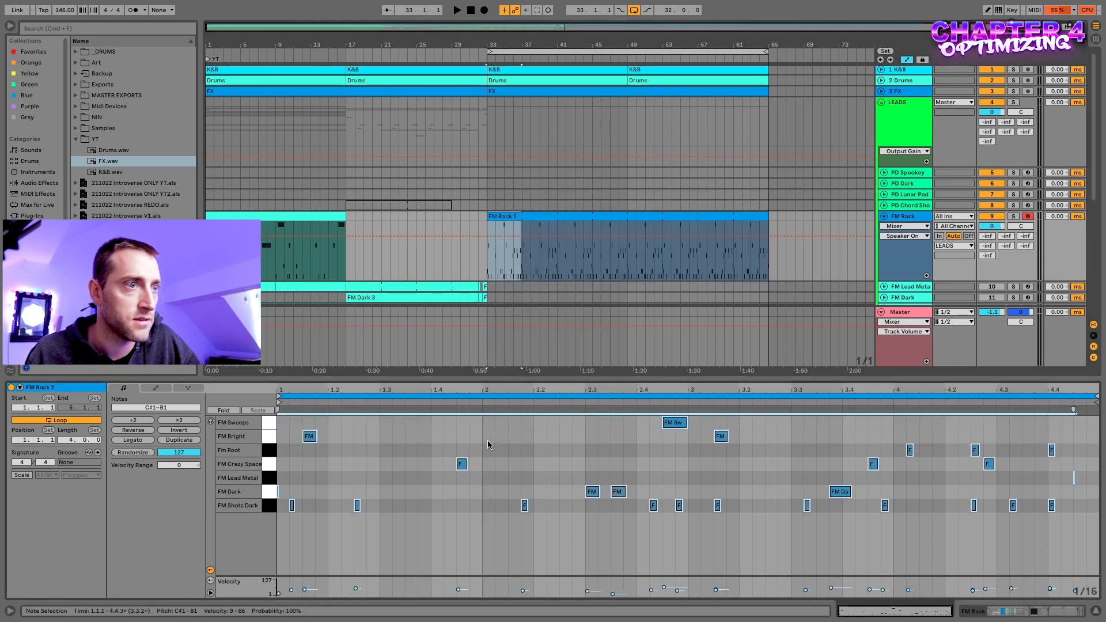
Listen to the FM Rack 2 loop and add an FM Shots Dark note at 3.2.3
{"action": "left_click_drag", "start_coordinate": [586, 513], "coordinate": [626, 490]}
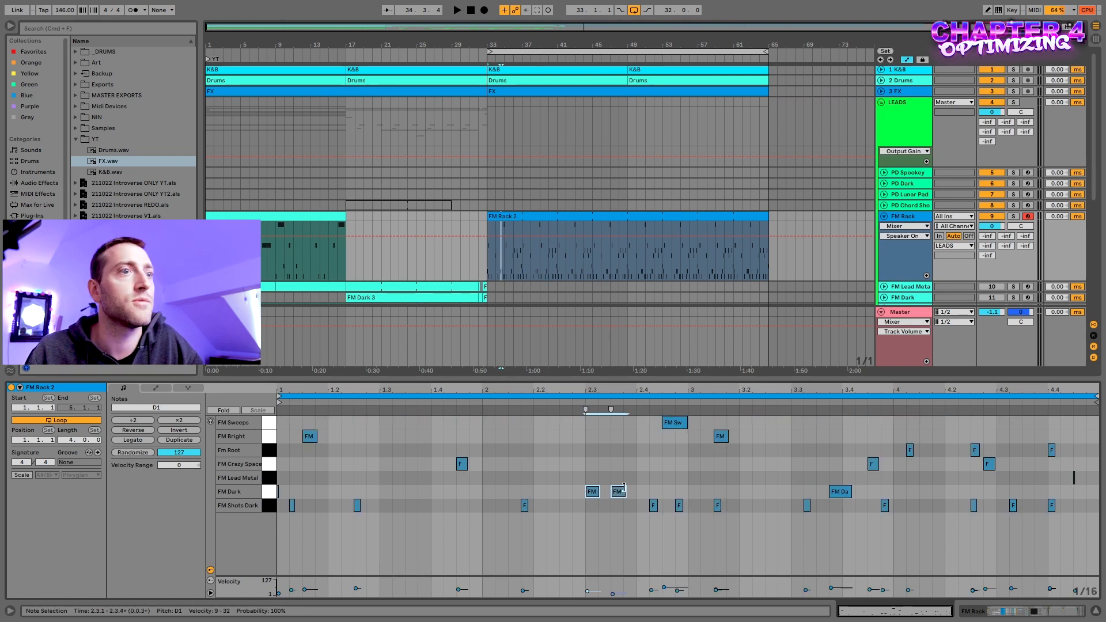
{"action": "key", "text": "space"}
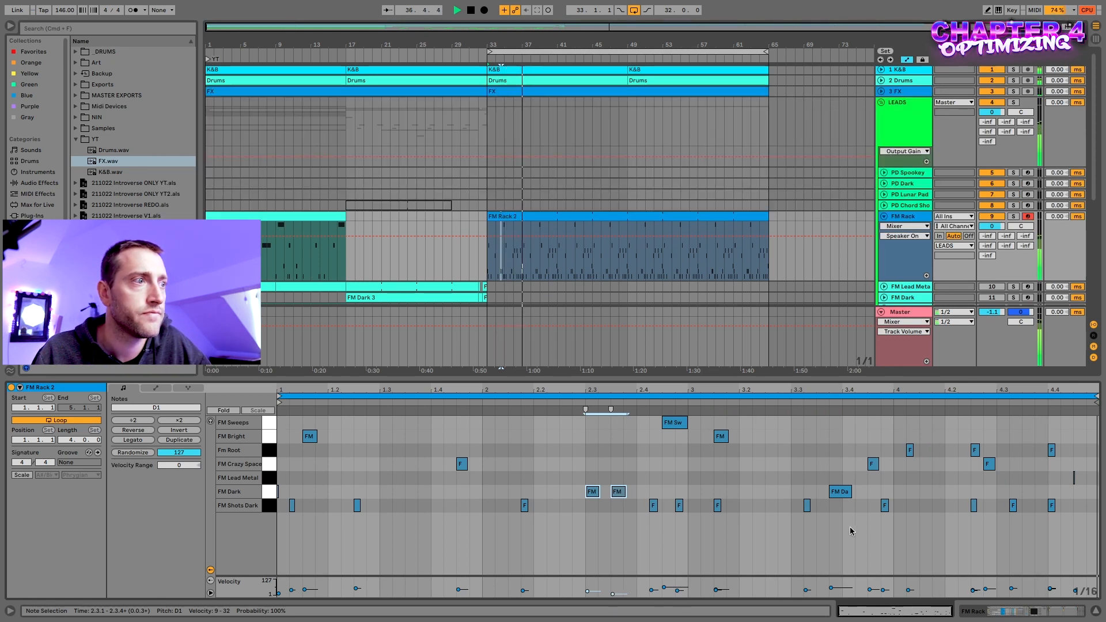
{"action": "left_click_drag", "start_coordinate": [382, 463], "coordinate": [433, 507]}
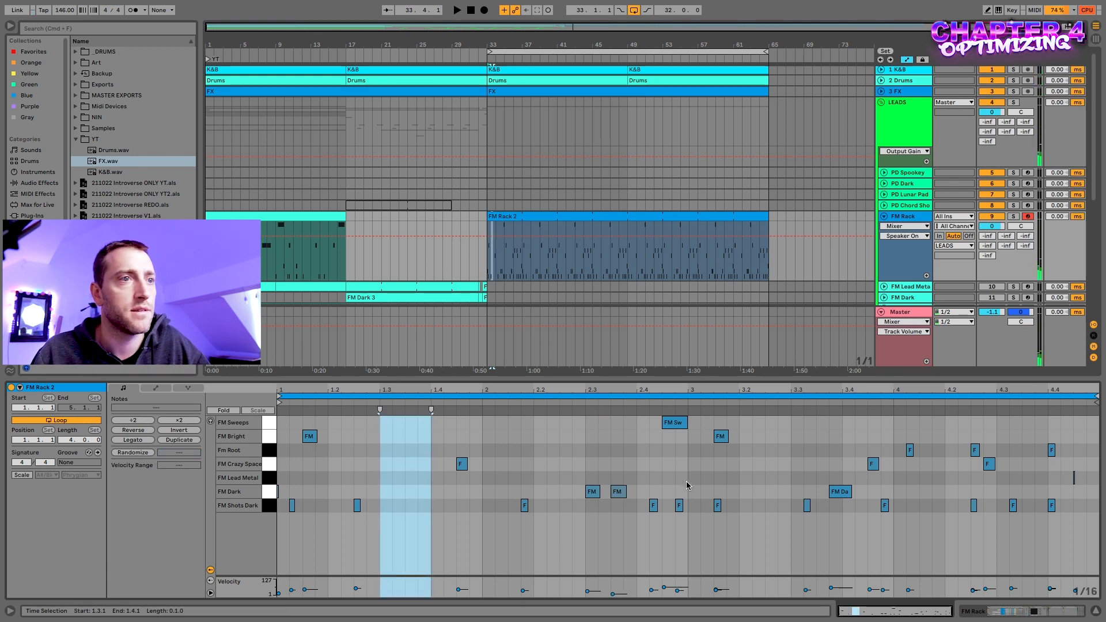
{"action": "left_click_drag", "start_coordinate": [739, 464], "coordinate": [783, 532]}
{"action": "key", "text": "space"}
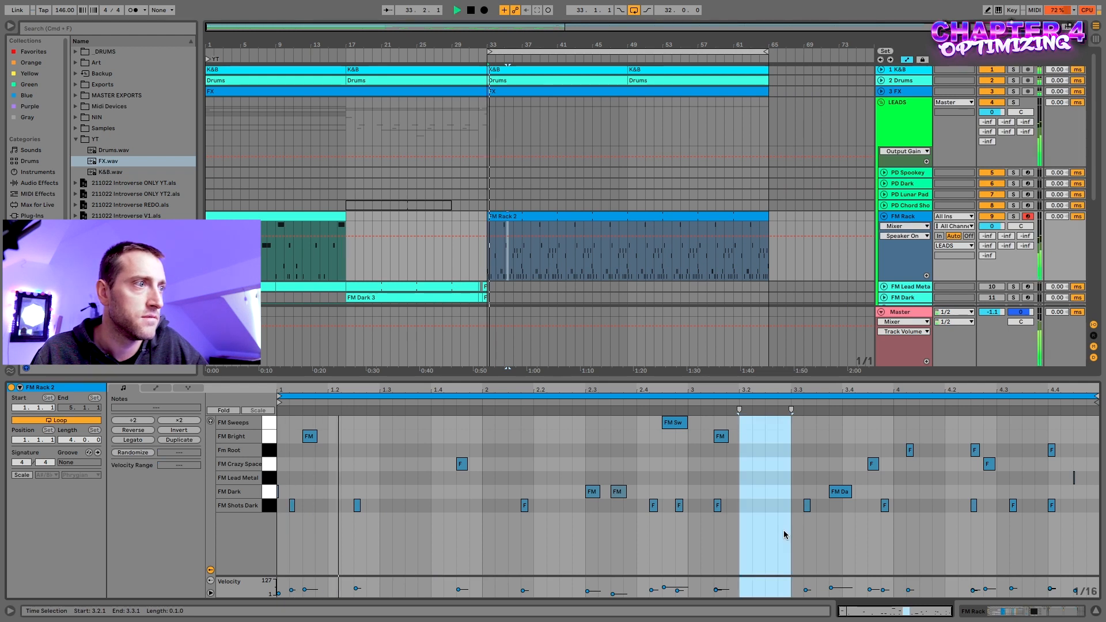
{"action": "left_click", "coordinate": [390, 487]}
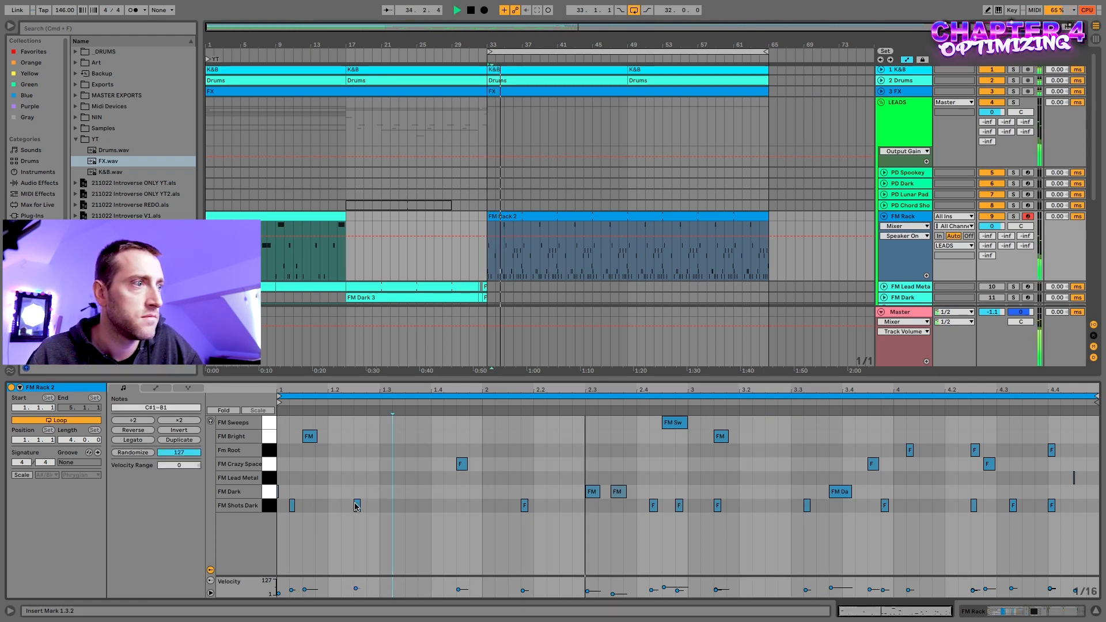
{"action": "double_click", "coordinate": [768, 505]}
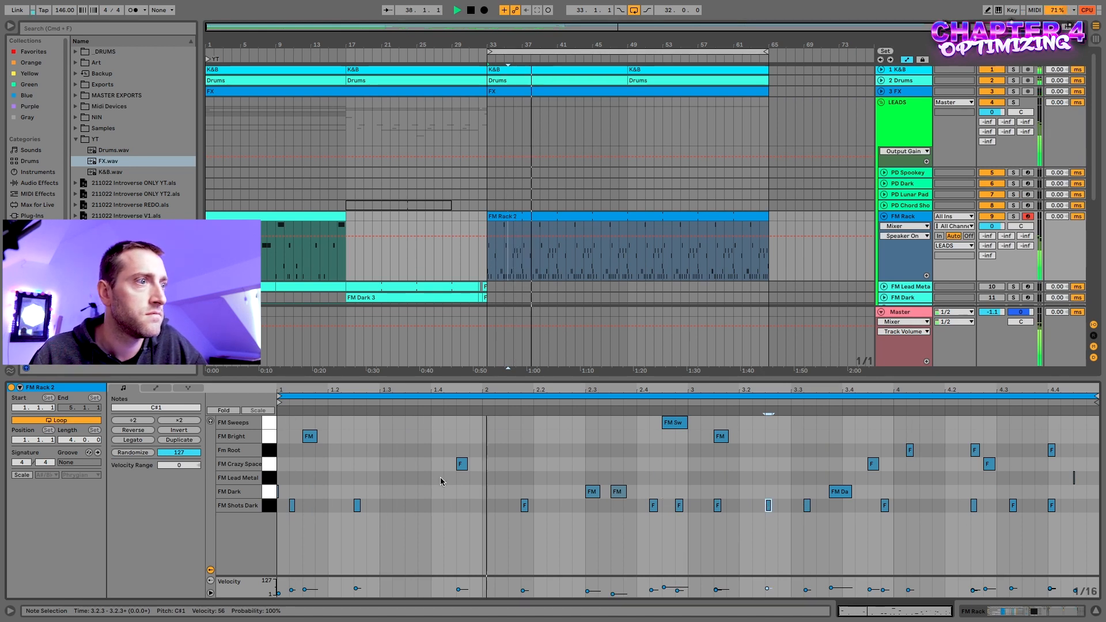
{"action": "key", "text": "space"}
Extend the start of the FM Rack 2 clip back to bar 29 and split the clip at bar 33
{"action": "left_click", "coordinate": [379, 456]}
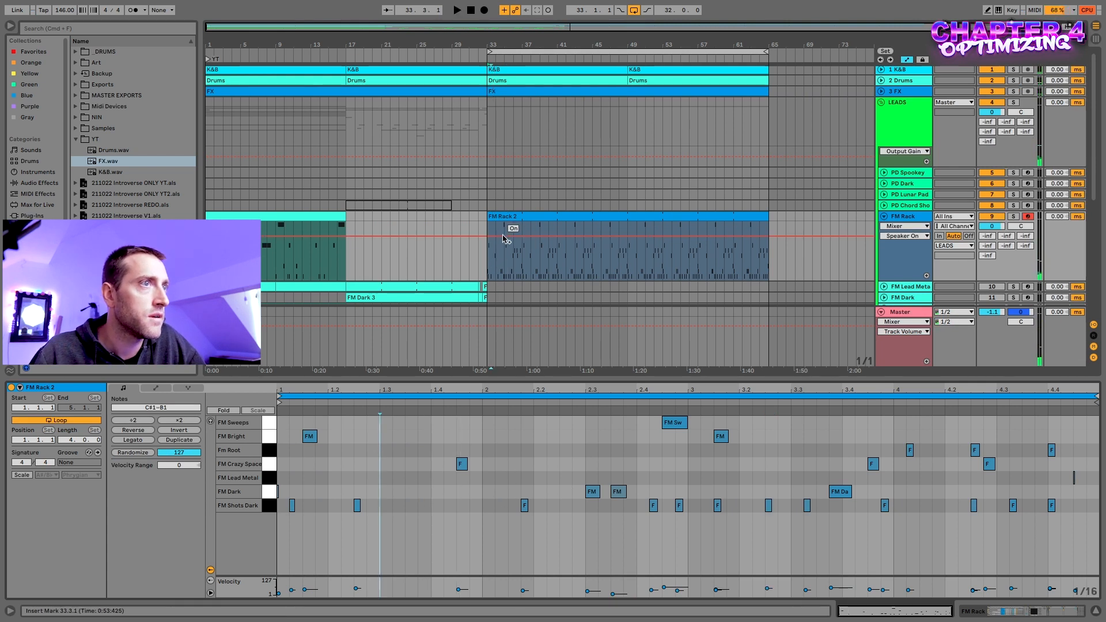
{"action": "left_click", "coordinate": [495, 253]}
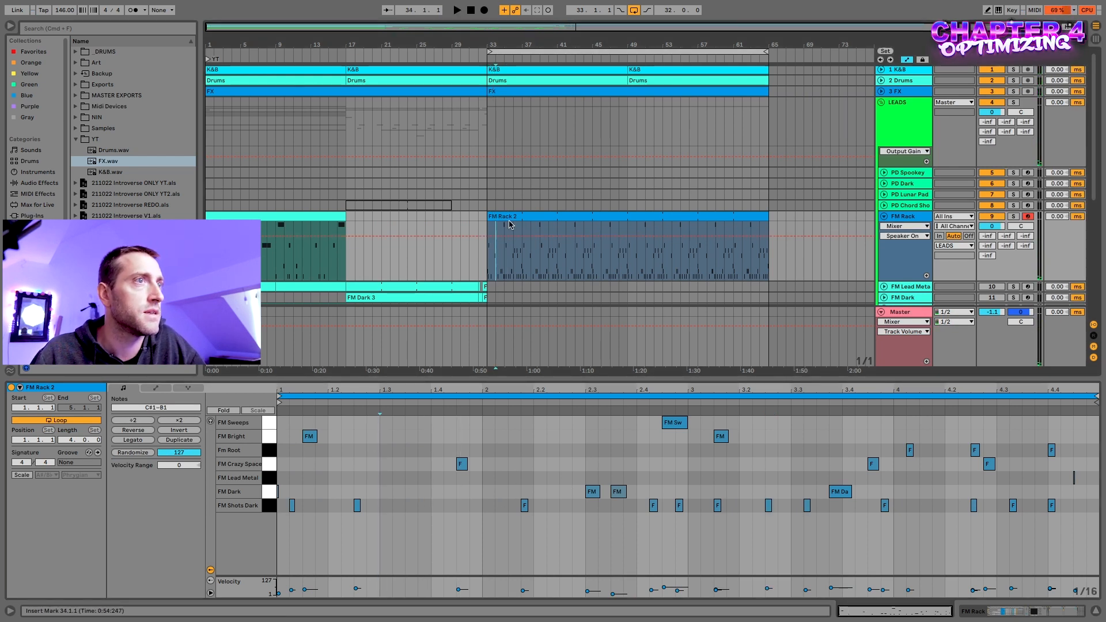
{"action": "scroll", "coordinate": [509, 225], "scroll_direction": "up", "scroll_amount": 5}
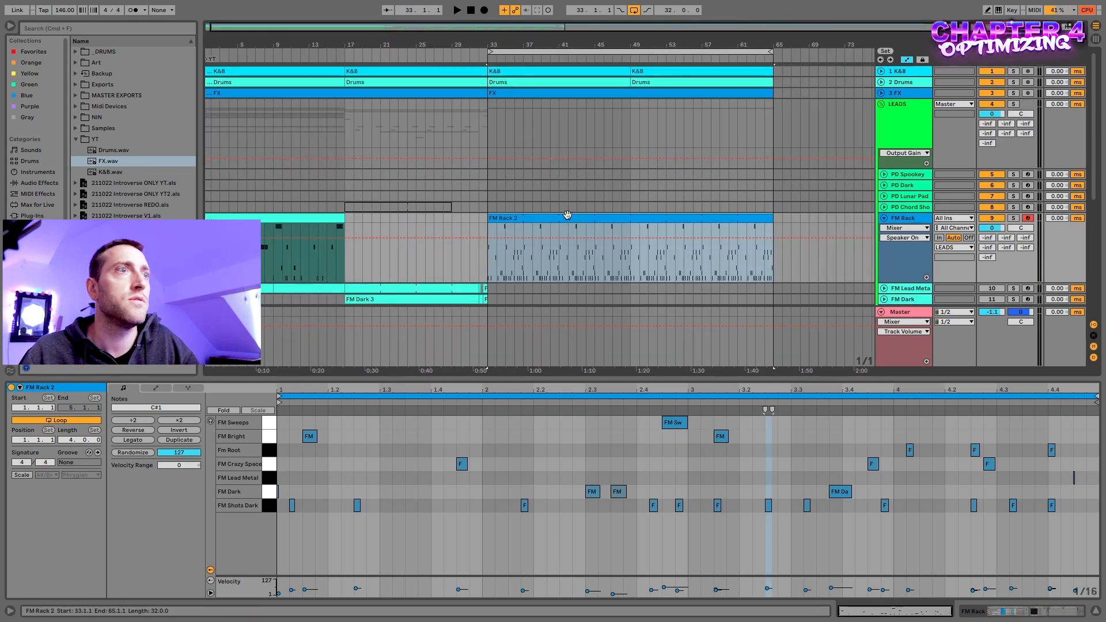
{"action": "left_click_drag", "start_coordinate": [486, 218], "coordinate": [452, 217]}
{"action": "left_click", "coordinate": [486, 229]}
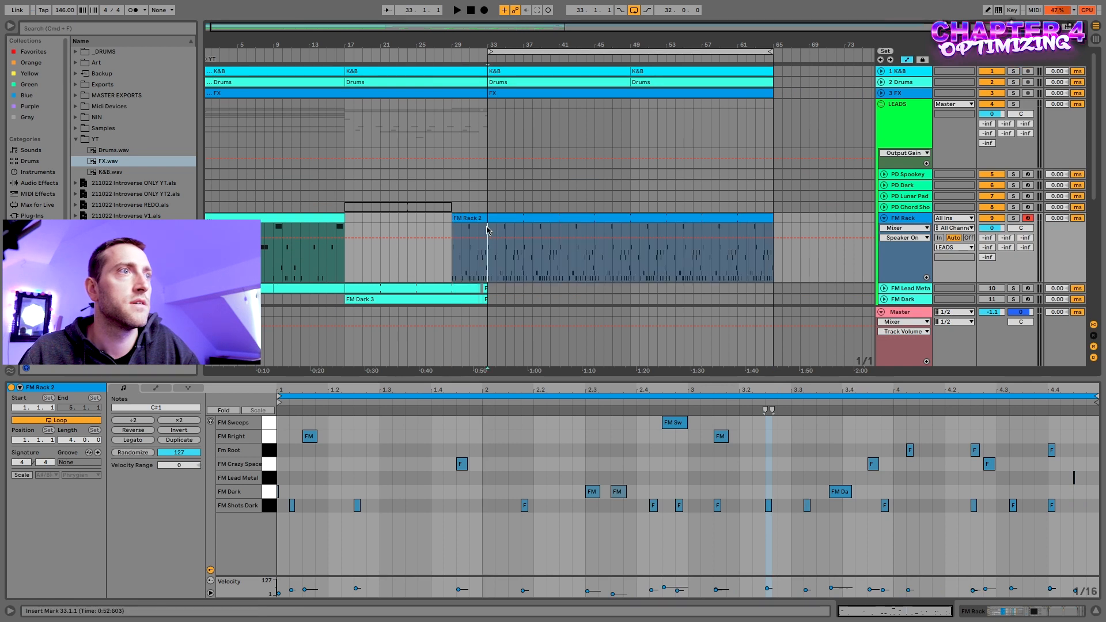
{"action": "scroll", "coordinate": [514, 218], "scroll_direction": "up", "scroll_amount": 5}
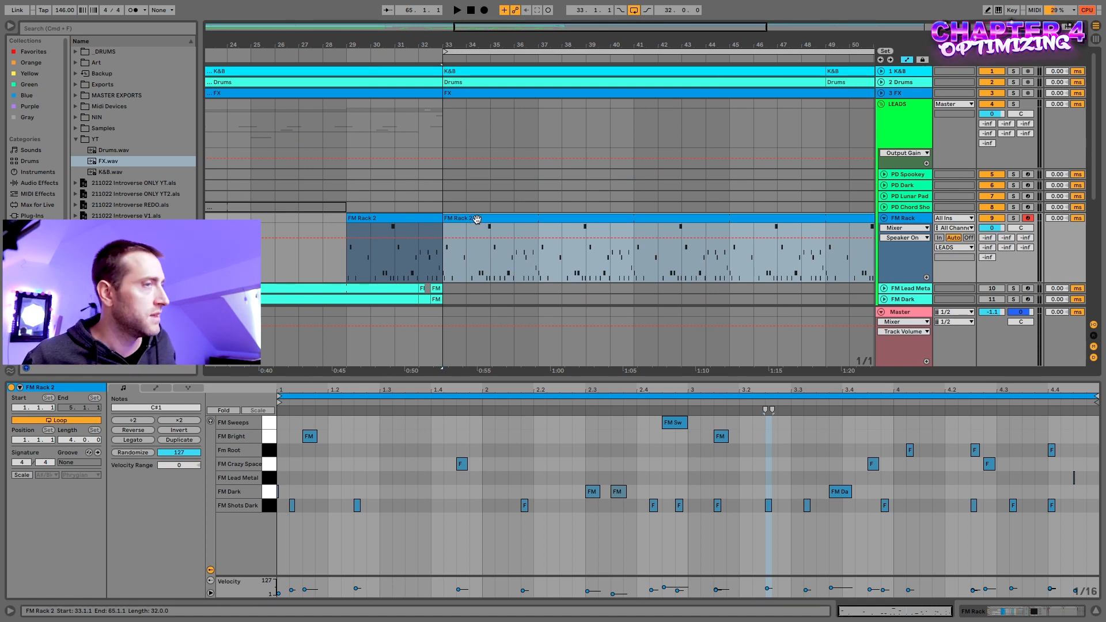
Loop bars 33 to 35 and overdub an Fm Root note at 33.3.4 in the FM Rack part
{"action": "left_click_drag", "start_coordinate": [490, 257], "coordinate": [470, 259]}
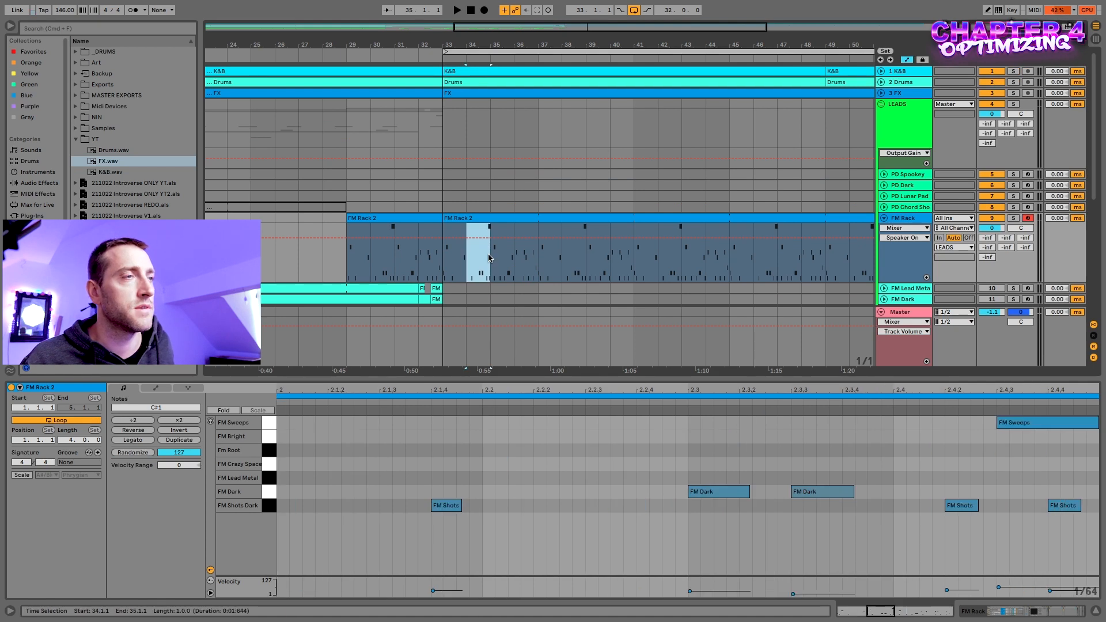
{"action": "left_click", "coordinate": [489, 257]}
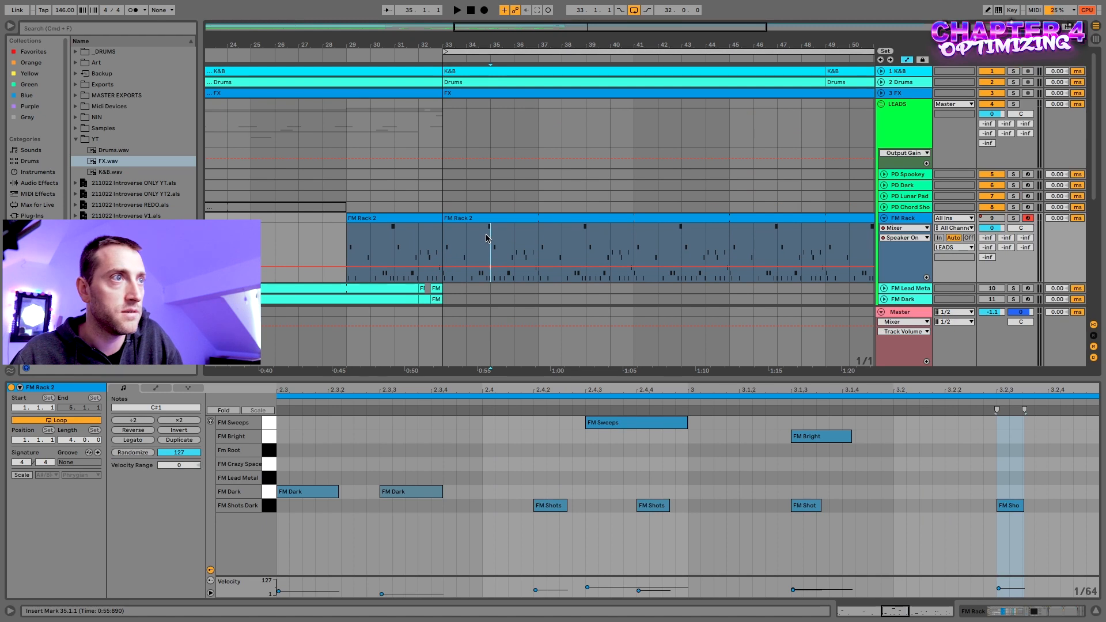
{"action": "left_click_drag", "start_coordinate": [490, 238], "coordinate": [443, 242]}
{"action": "key", "text": "space"}
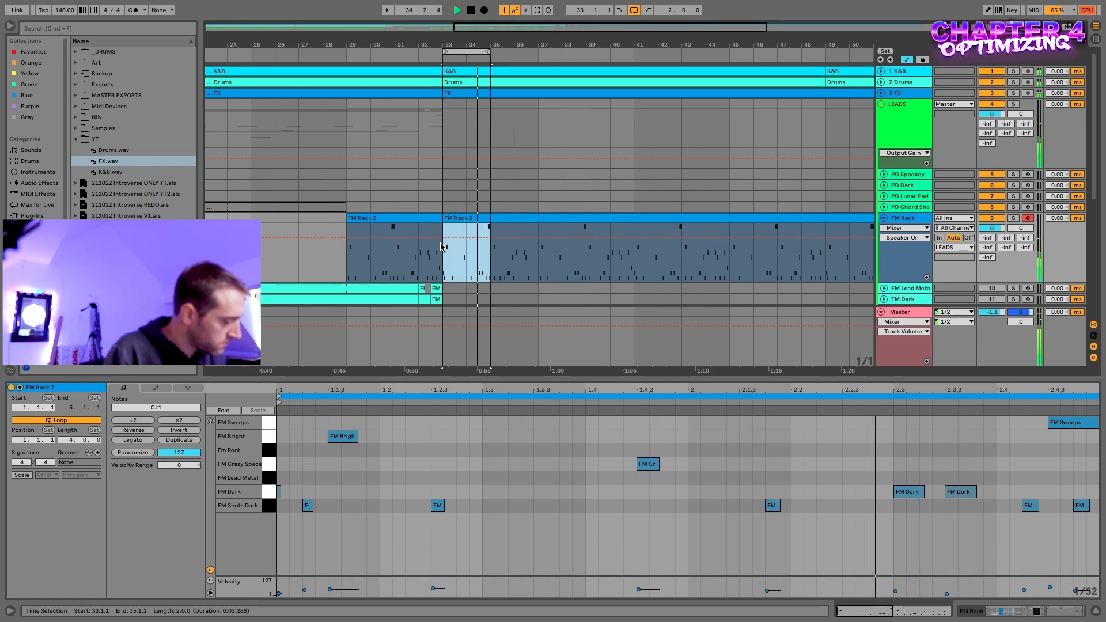
{"action": "key", "text": "super+z"}
{"action": "left_click", "coordinate": [622, 471]}
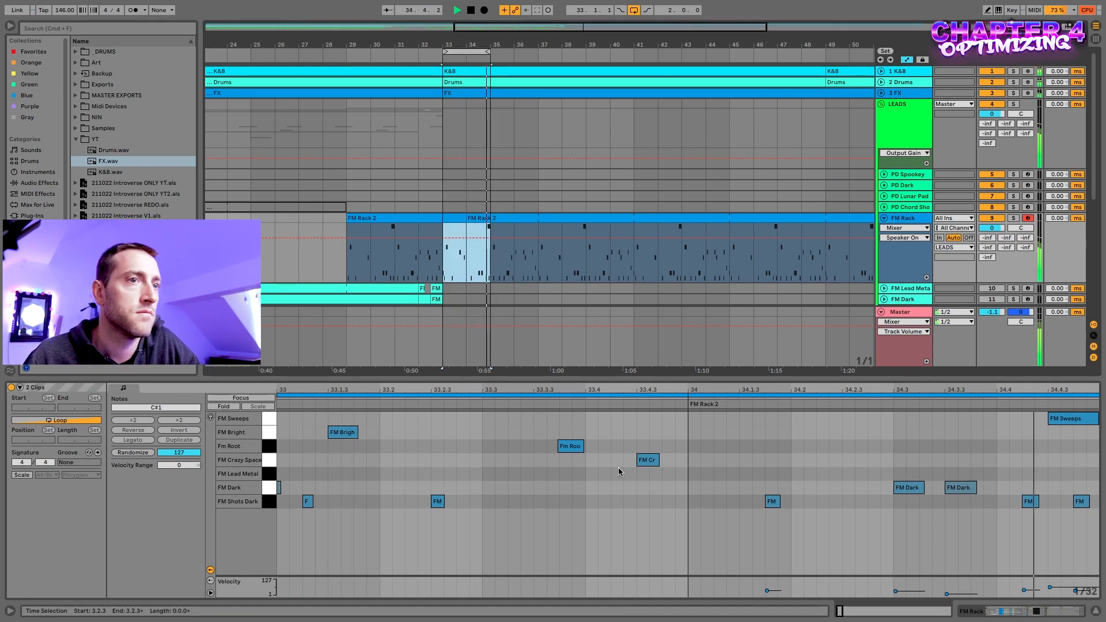
Separate the overdubbed bars 33 to 35 from the following FM Rack 2 clip and set the loop to bars 33 to 37
{"action": "left_click", "coordinate": [472, 215]}
{"action": "left_click", "coordinate": [458, 216]}
{"action": "left_click", "coordinate": [478, 216], "text": "shift"}
{"action": "left_click", "coordinate": [489, 218]}
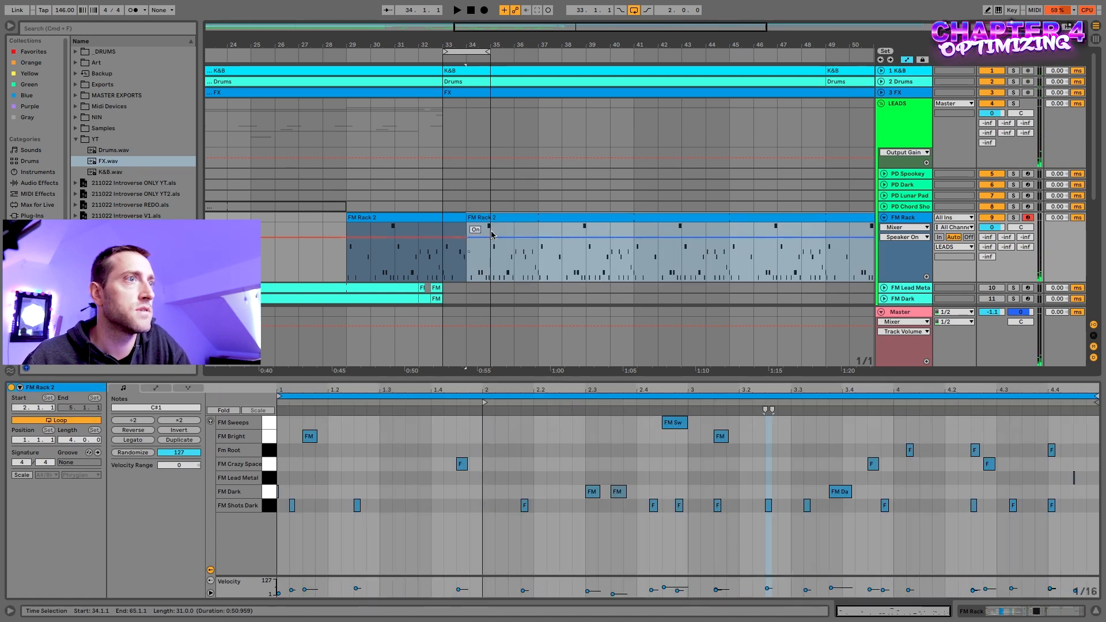
{"action": "left_click", "coordinate": [490, 268]}
{"action": "key", "text": "super+e"}
{"action": "left_click", "coordinate": [459, 217]}
{"action": "left_click", "coordinate": [518, 259], "text": "shift"}
{"action": "key", "text": "super+l"}
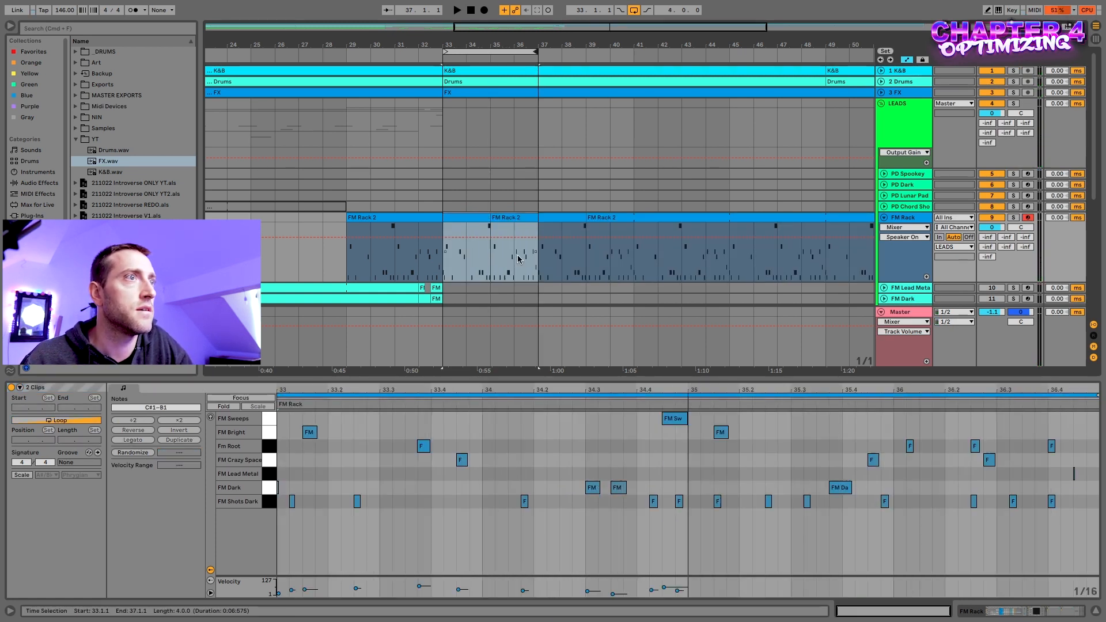
Consolidate bars 33 to 37 of the FM Rack track into one clip and extend it over the clips that follow
{"action": "left_click", "coordinate": [524, 216]}
{"action": "left_click", "coordinate": [520, 216], "text": "shift"}
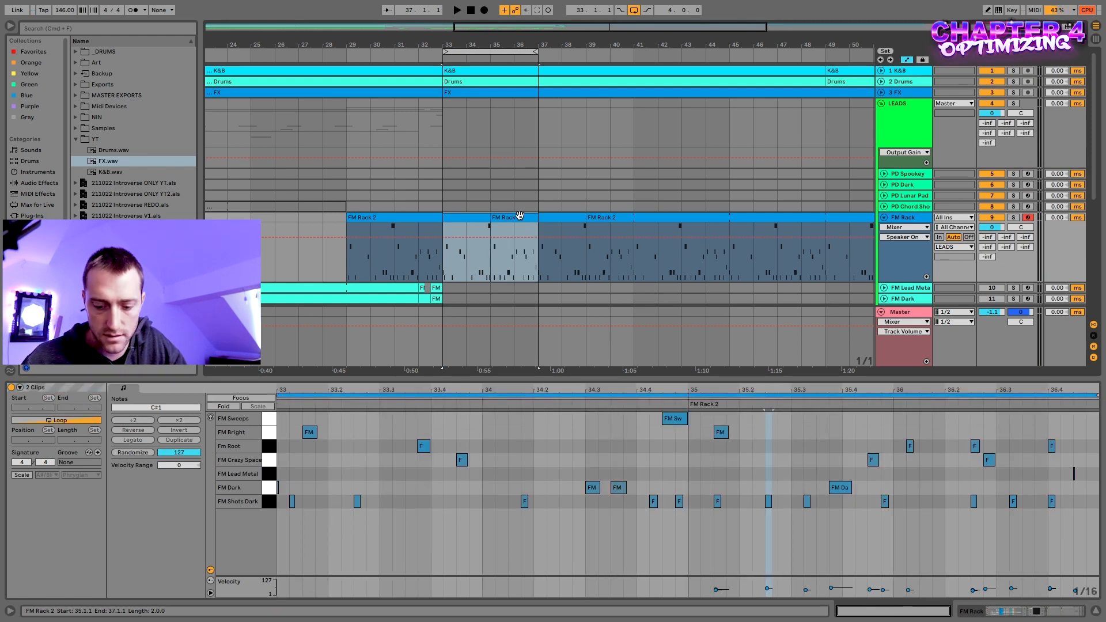
{"action": "key", "text": "super+j"}
{"action": "left_click", "coordinate": [499, 426]}
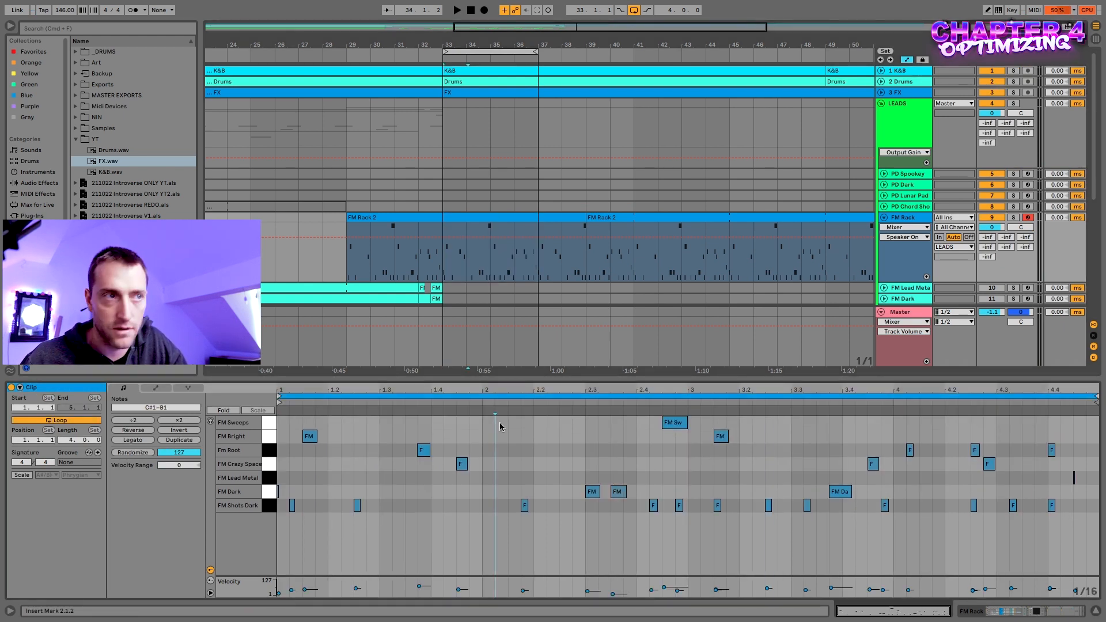
{"action": "key", "text": "super+a"}
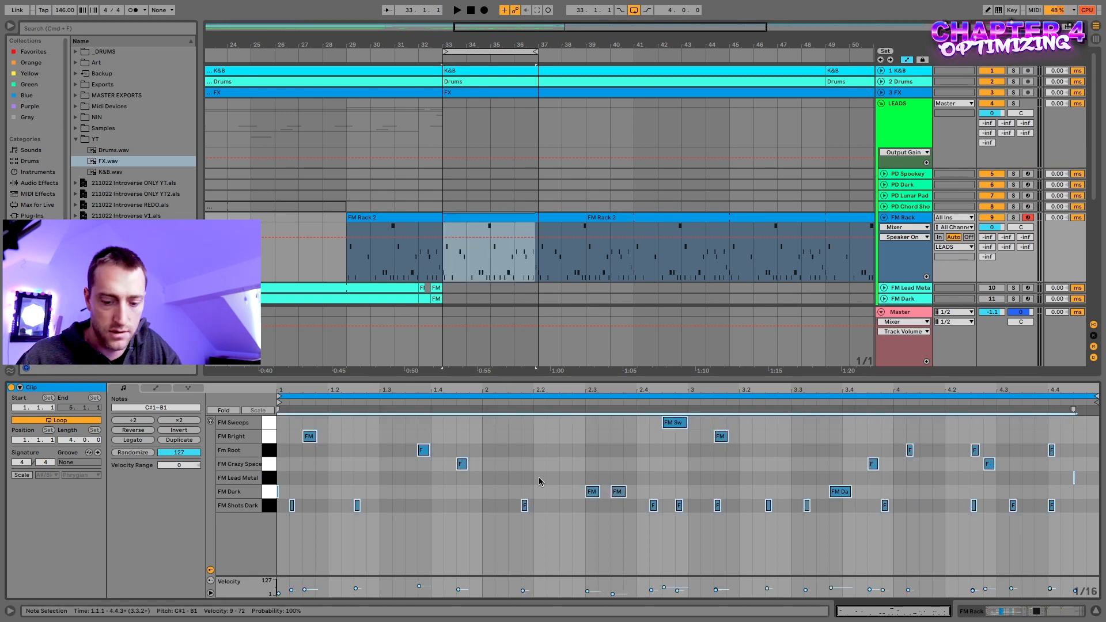
{"action": "left_click", "coordinate": [535, 219]}
During playback, add an Fm Root note at 2.2.2 and lengthen the Fm Root note at 1.3.4
{"action": "key", "text": "space"}
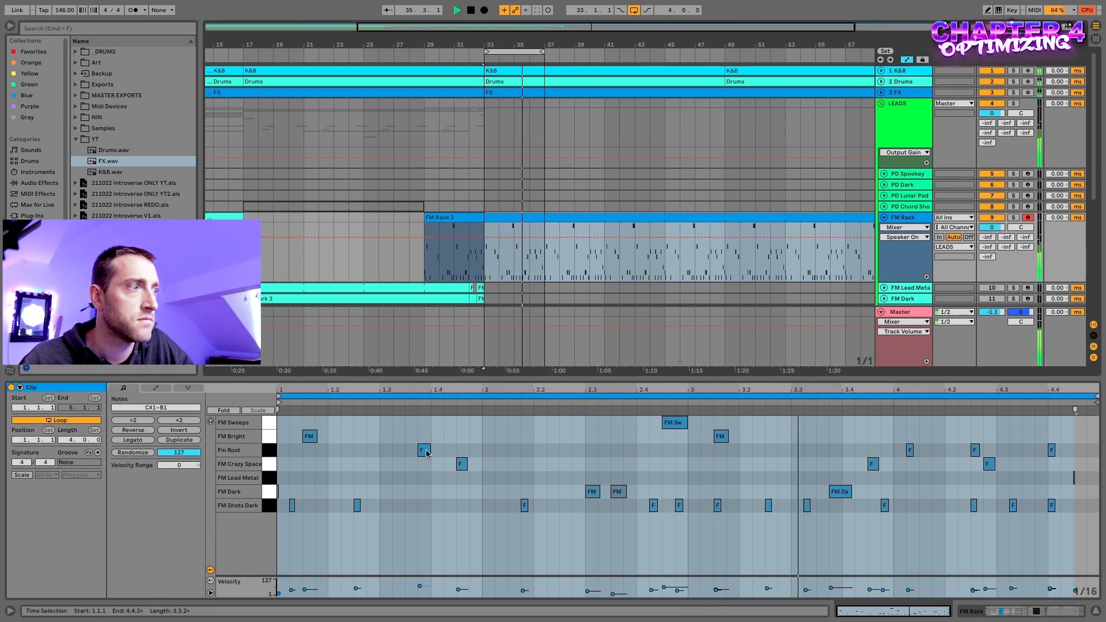
{"action": "double_click", "coordinate": [563, 449]}
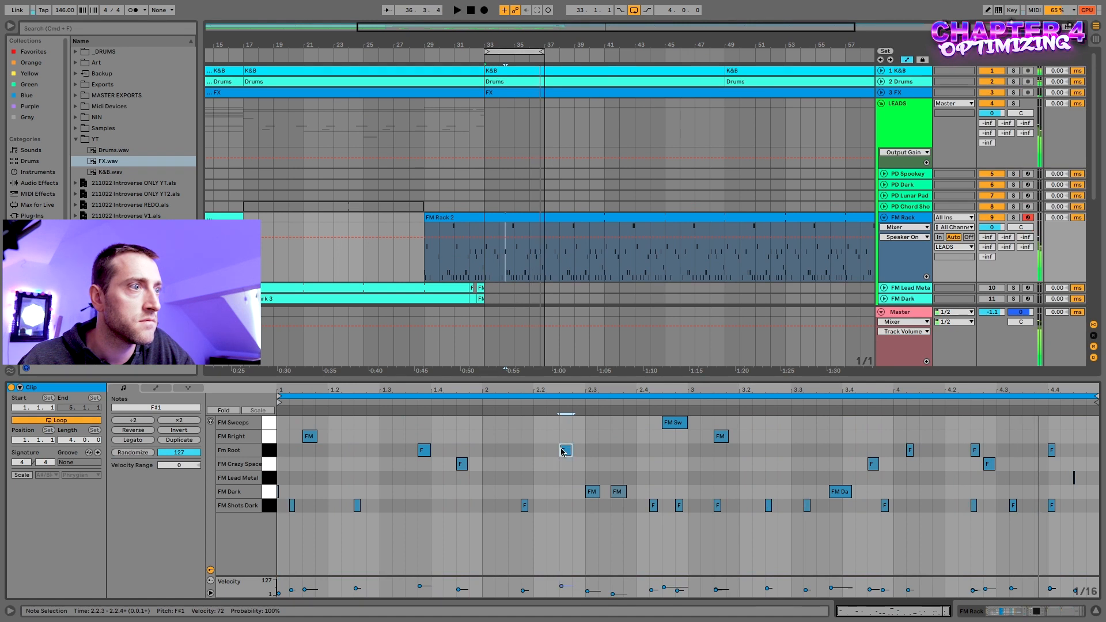
{"action": "mouse_move", "coordinate": [563, 452]}
{"action": "left_mouse_down"}
{"action": "mouse_move", "coordinate": [588, 453]}
{"action": "mouse_move", "coordinate": [545, 451]}
{"action": "left_mouse_up"}
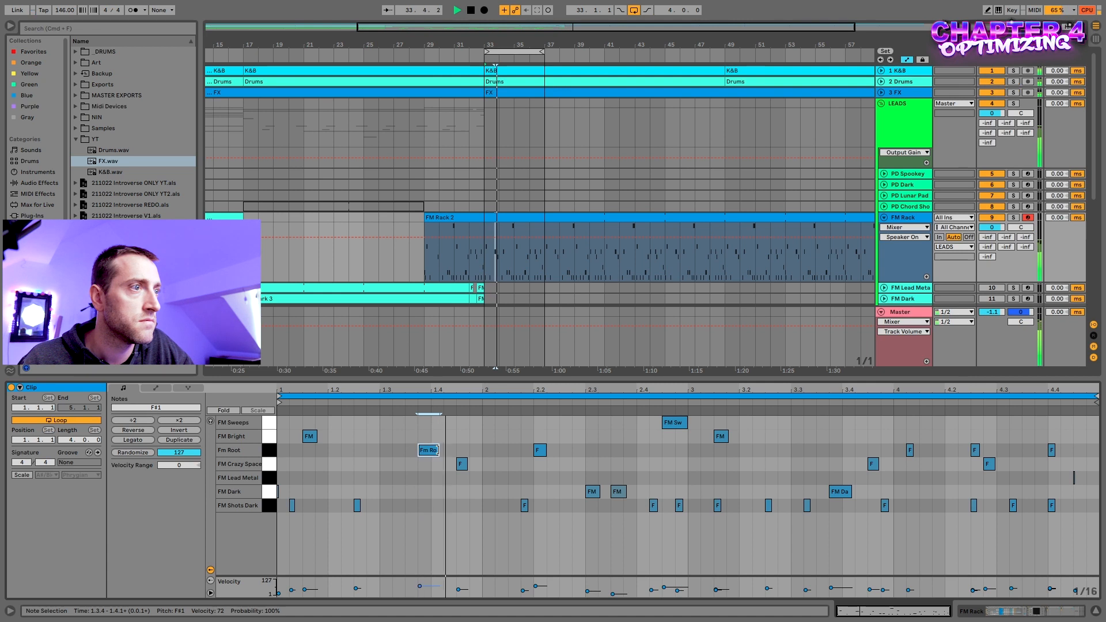
{"action": "left_click_drag", "start_coordinate": [539, 452], "coordinate": [553, 452]}
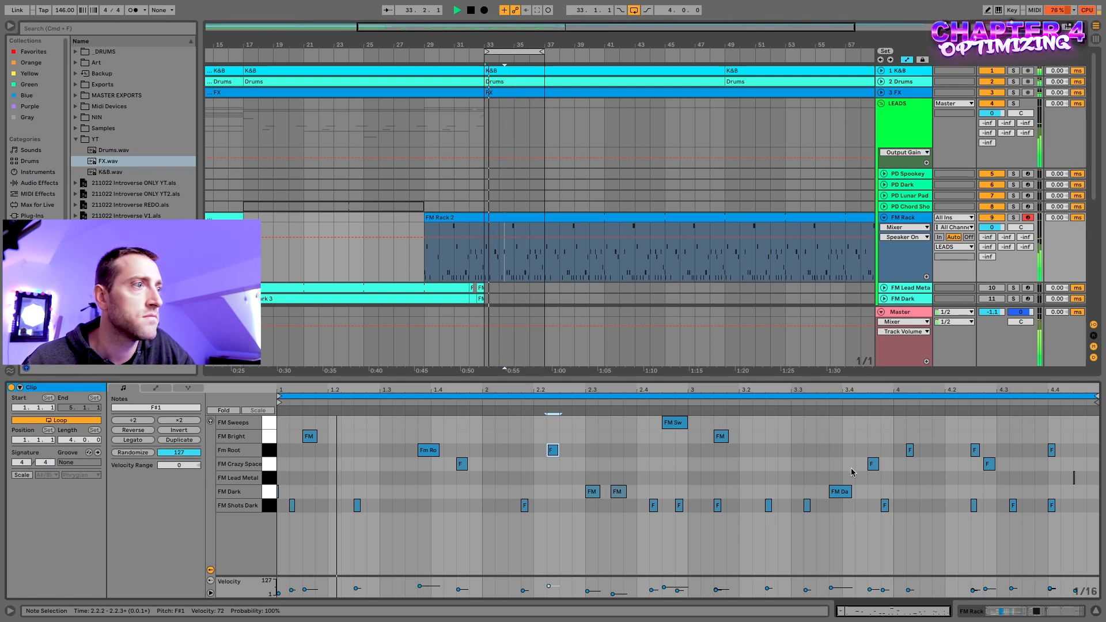
Try repeating the Fm Root note at 4.1.2 on the sixteenths up to 4.2.2, and undo the copies
{"action": "left_click", "coordinate": [911, 450]}
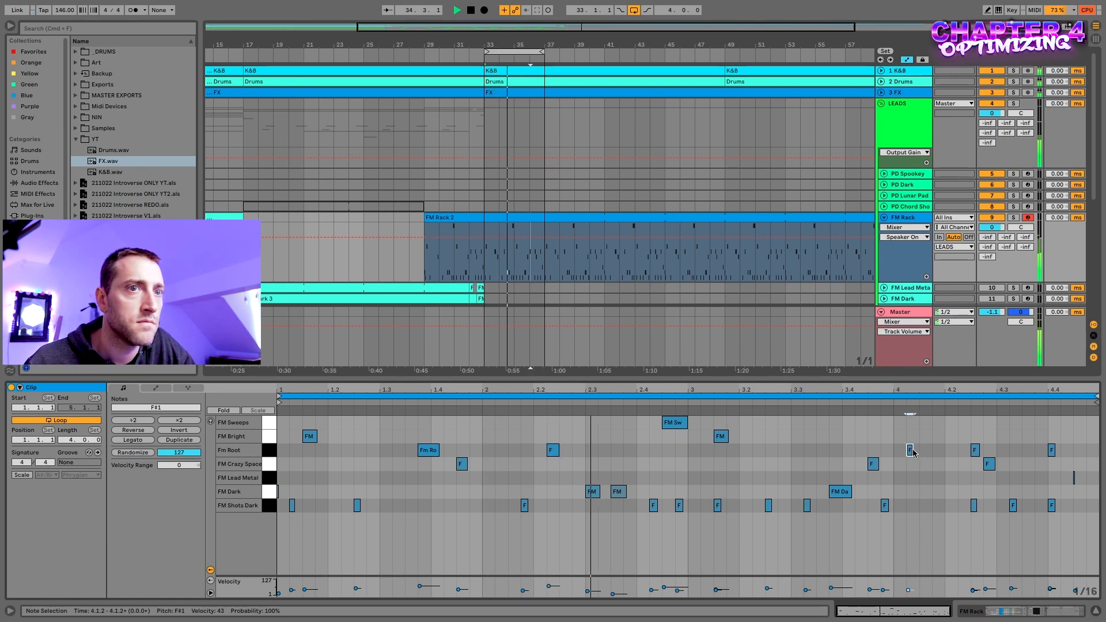
{"action": "left_click_drag", "start_coordinate": [937, 456], "coordinate": [948, 454]}
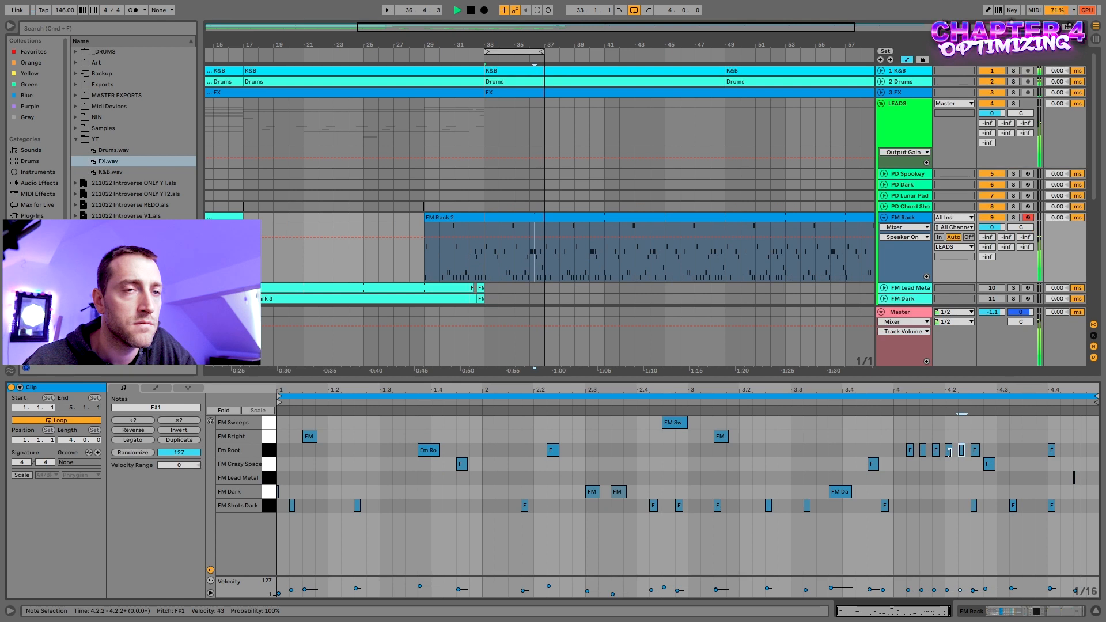
{"action": "key", "text": "super+z"}
{"action": "key", "text": "super+z"}
{"action": "key", "text": "super+z"}
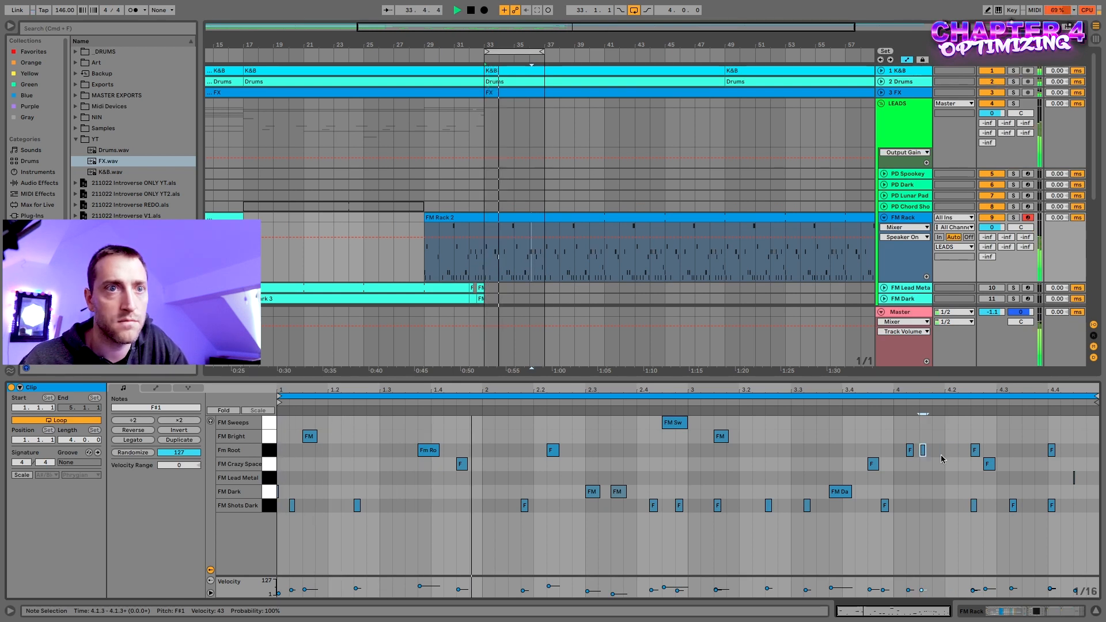
{"action": "left_click", "coordinate": [926, 471]}
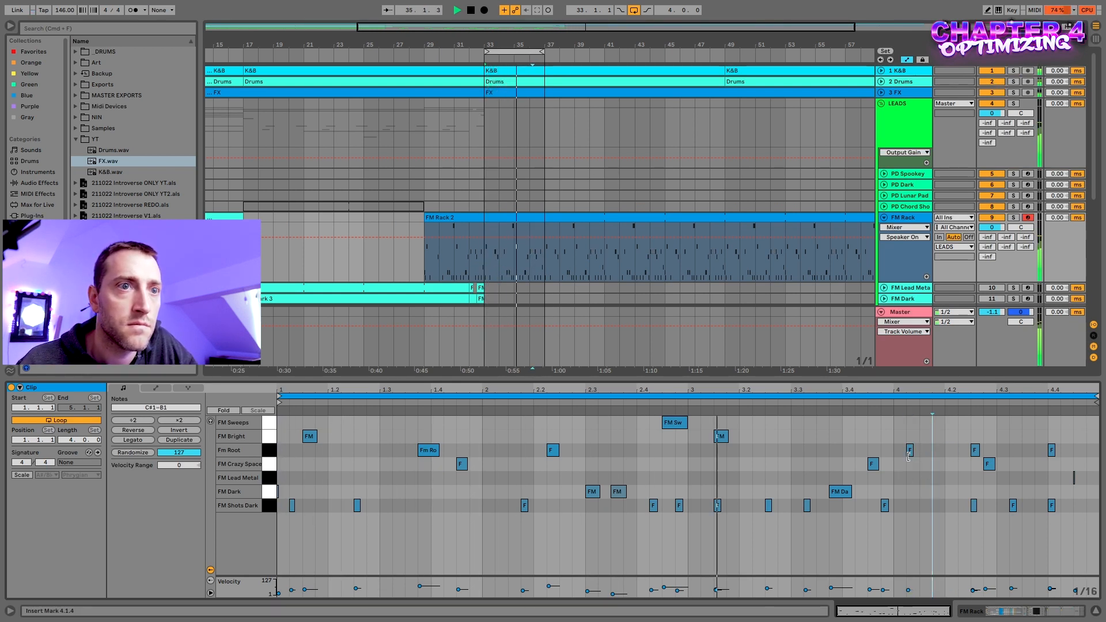
Try an extra FM Dark note and an FM Crazy Space copy around 4.1.4, delete both, and stop playback
{"action": "double_click", "coordinate": [948, 492]}
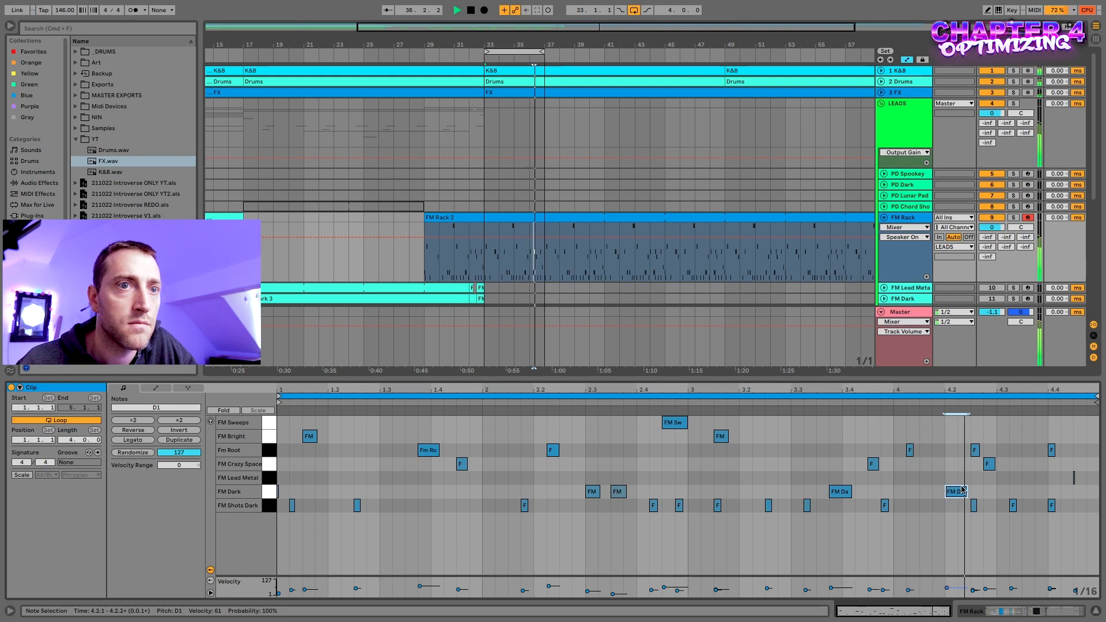
{"action": "left_click_drag", "start_coordinate": [948, 488], "coordinate": [938, 491]}
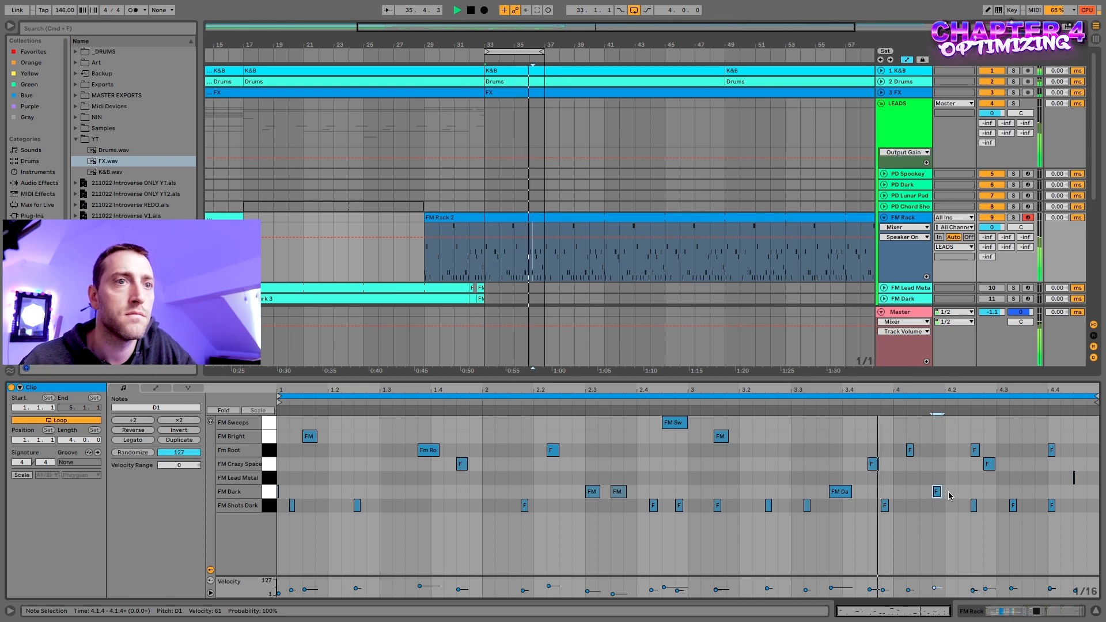
{"action": "left_click_drag", "start_coordinate": [939, 494], "coordinate": [953, 494]}
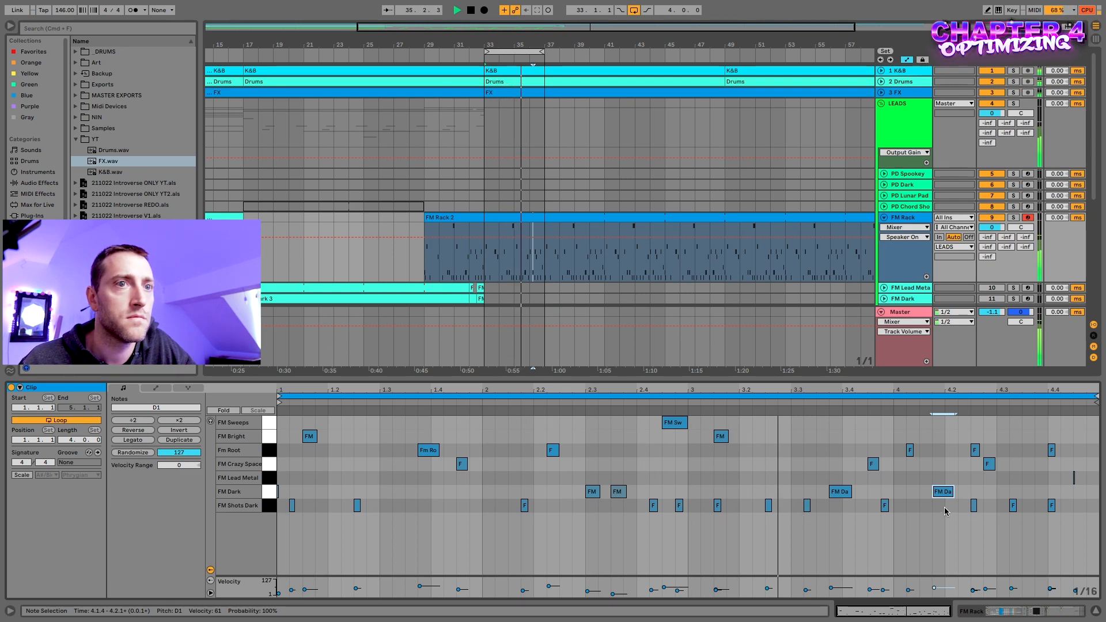
{"action": "key", "text": "Delete"}
{"action": "left_click_drag", "start_coordinate": [876, 468], "coordinate": [939, 467]}
{"action": "key", "text": "Delete"}
{"action": "key", "text": "space"}
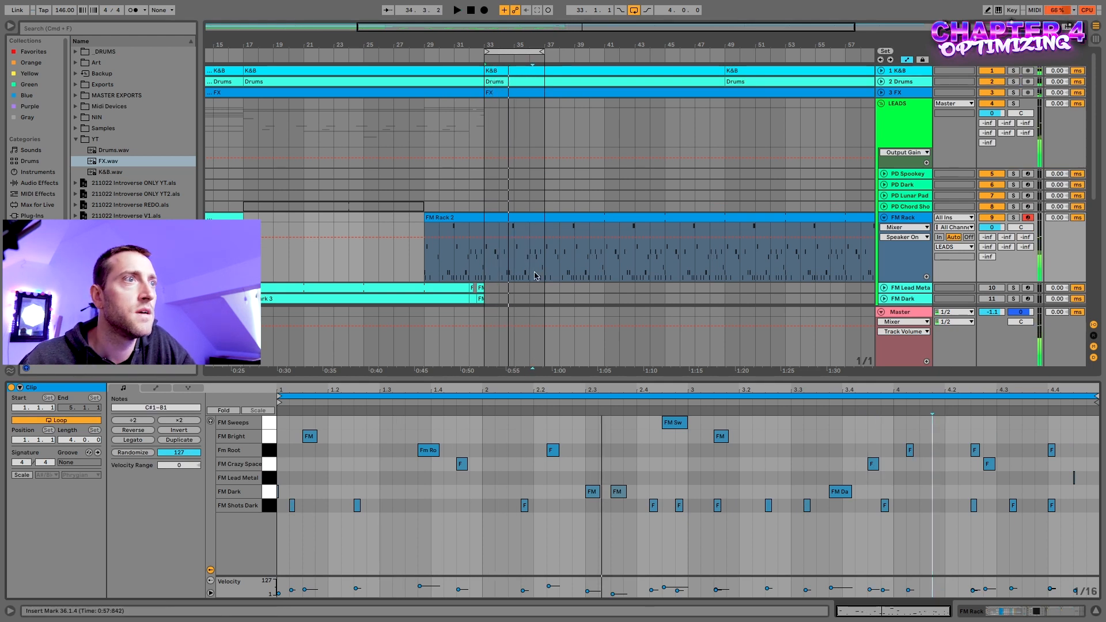
Loop bars 35 to 37 and overdub four FM Sweeps notes in bar 35 of the FM Rack part
{"action": "left_click", "coordinate": [500, 271]}
{"action": "left_click_drag", "start_coordinate": [515, 268], "coordinate": [545, 266]}
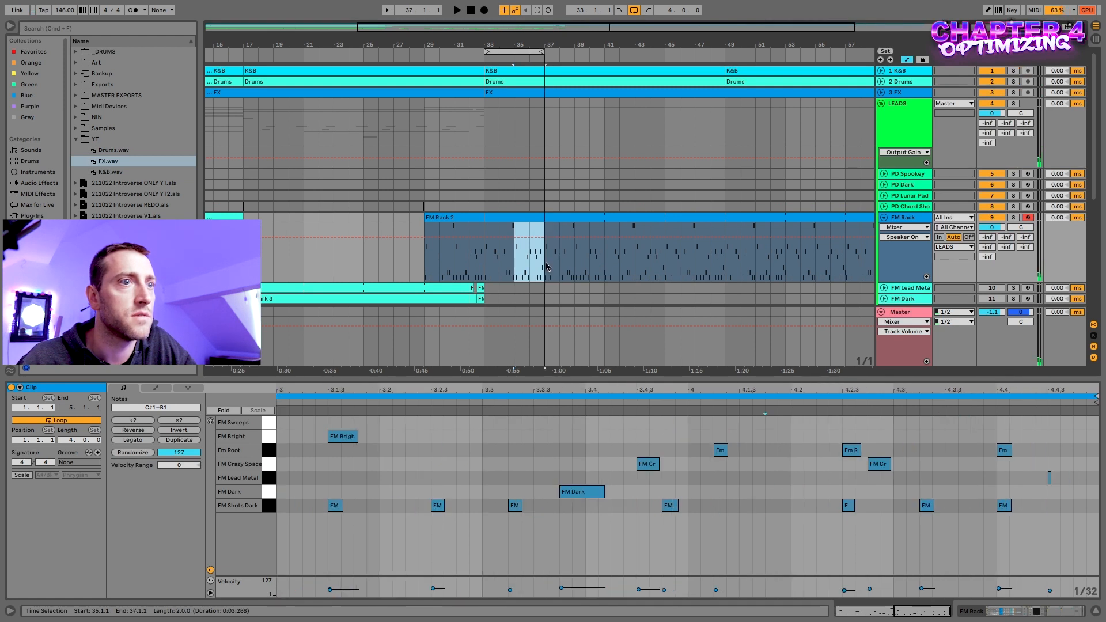
{"action": "key", "text": "space"}
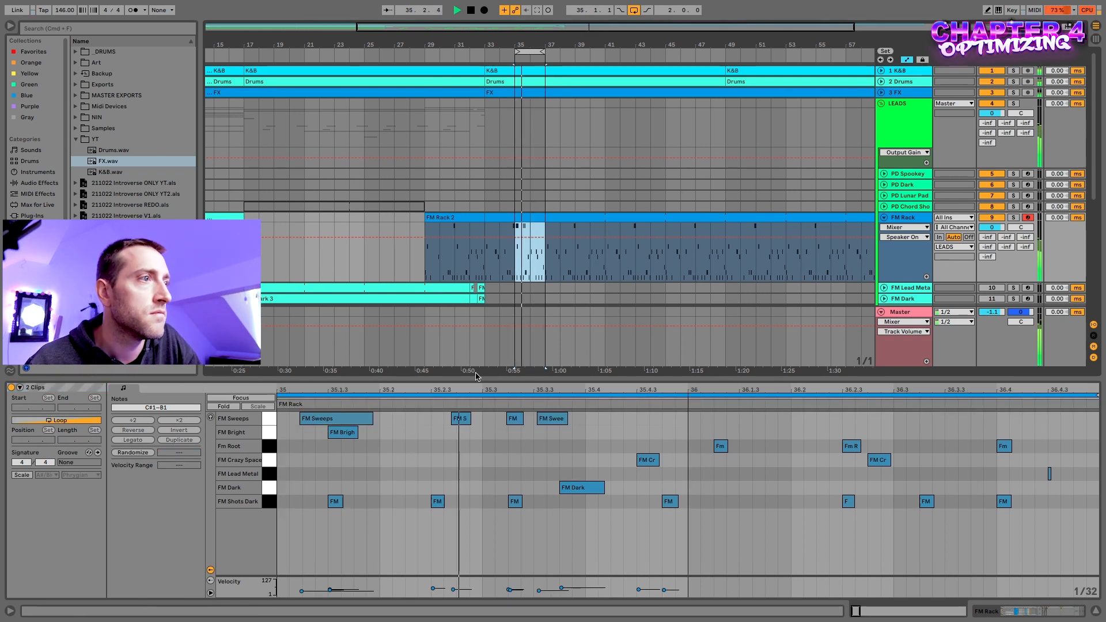
{"action": "key", "text": "space"}
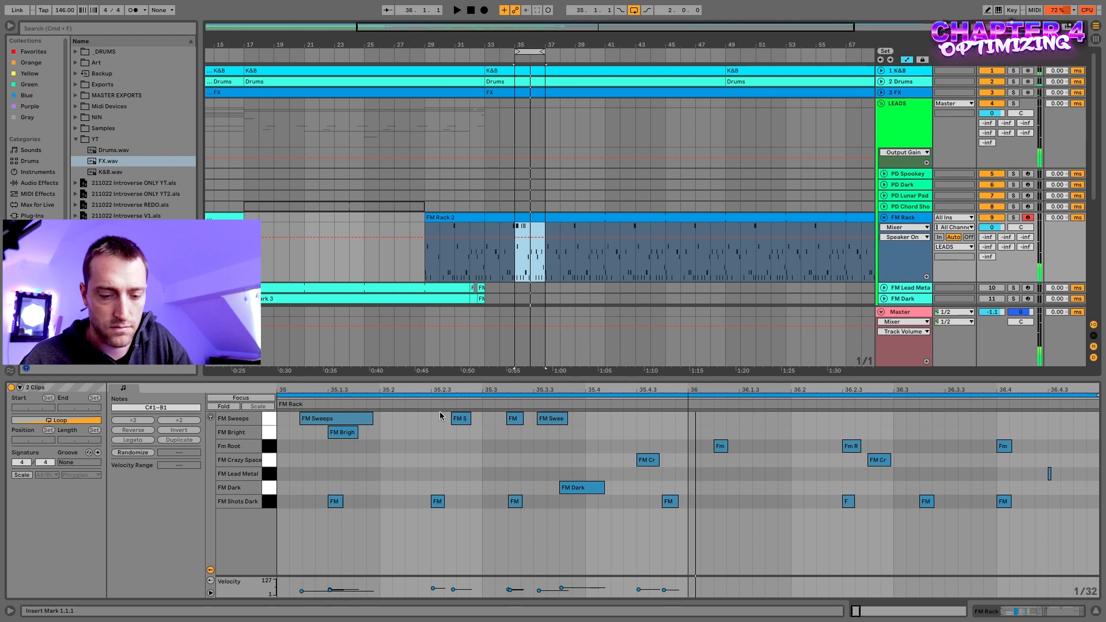
Replace the FM Sweeps overdub with a long Fm Root note around 4.1.4 and quantize it to the grid
{"action": "key", "text": "super+z"}
{"action": "key", "text": "space"}
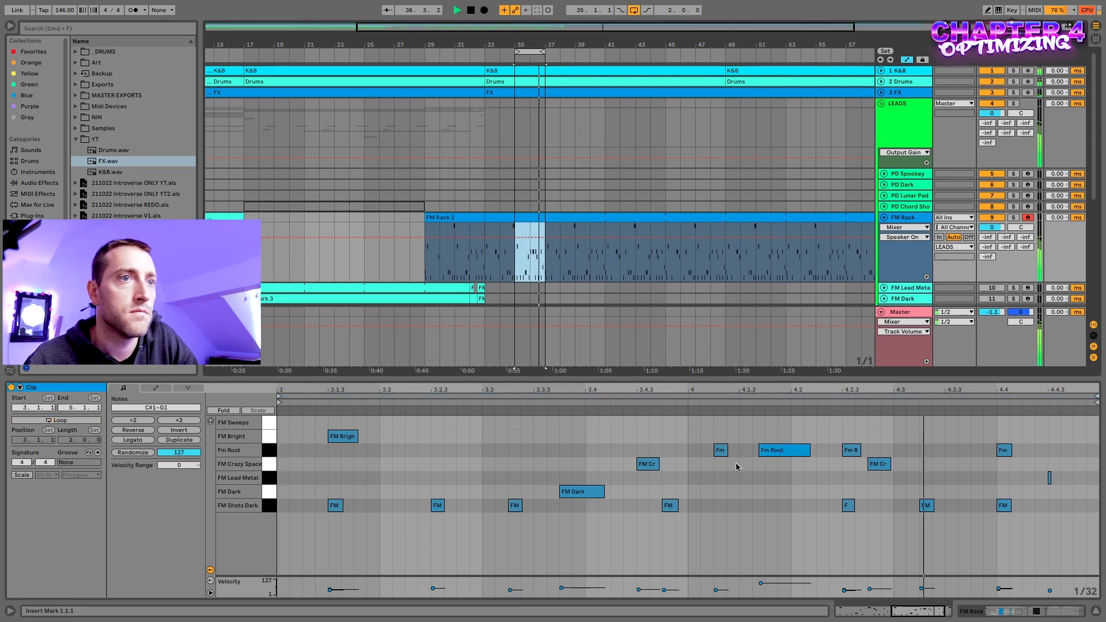
{"action": "left_click", "coordinate": [777, 451]}
{"action": "key", "text": "super+shift+u"}
{"action": "key", "text": "Return"}
{"action": "key", "text": "space"}
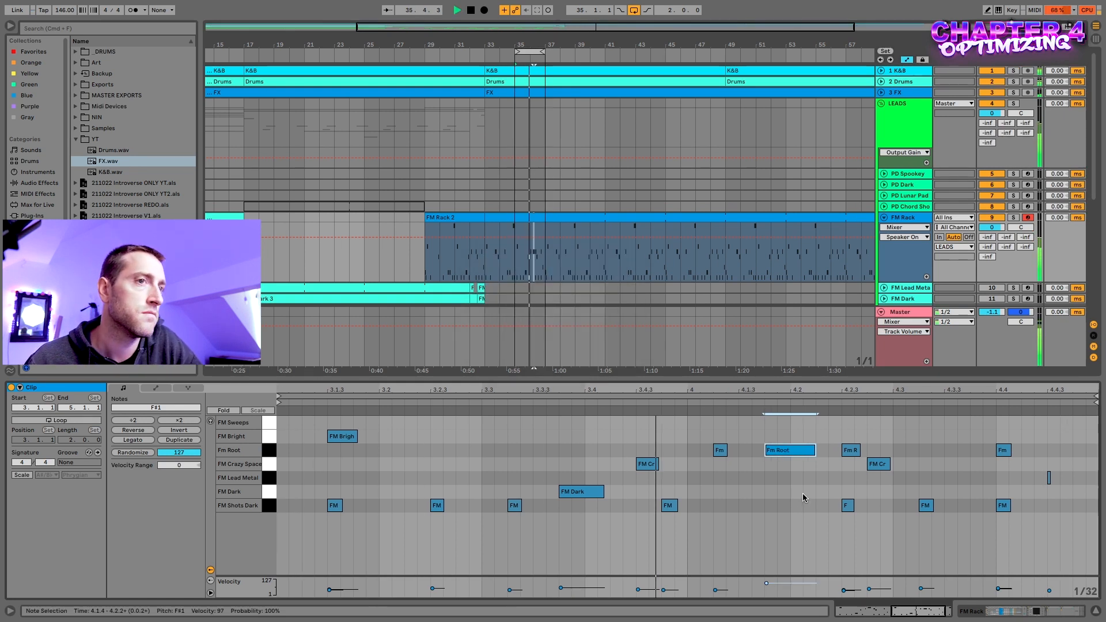
Turn on looping for the four-bar FM Rack clip, set the arrangement loop to bars 33 to 37, and play it through
{"action": "key", "text": "space"}
{"action": "left_click", "coordinate": [529, 218]}
{"action": "key", "text": "shift+Left"}
{"action": "key", "text": "shift+Left"}
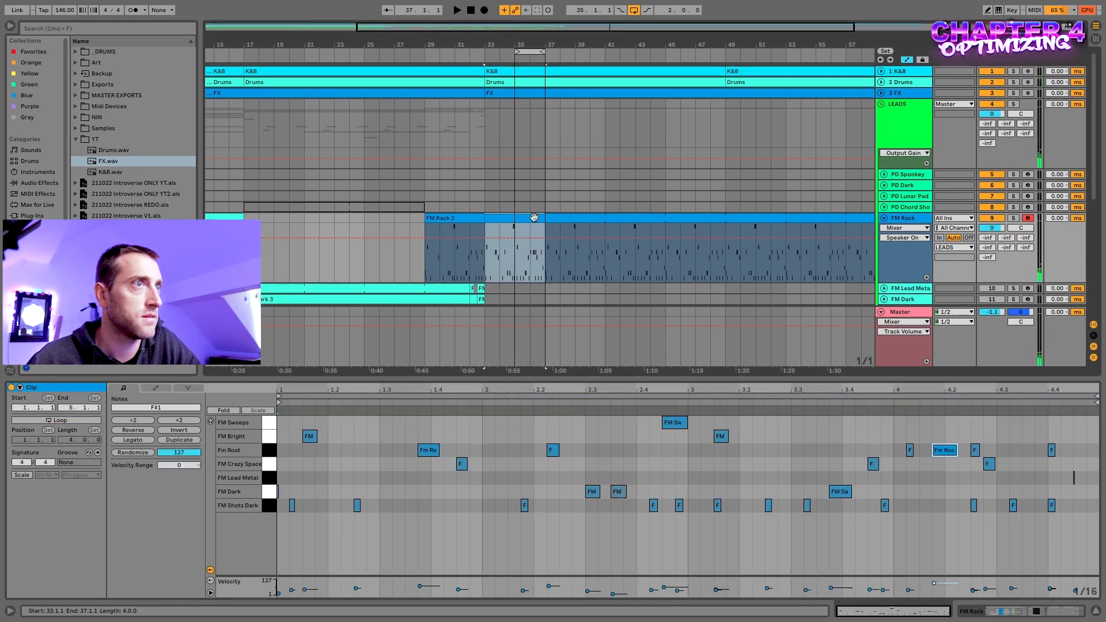
{"action": "left_click", "coordinate": [546, 506]}
{"action": "key", "text": "super+l"}
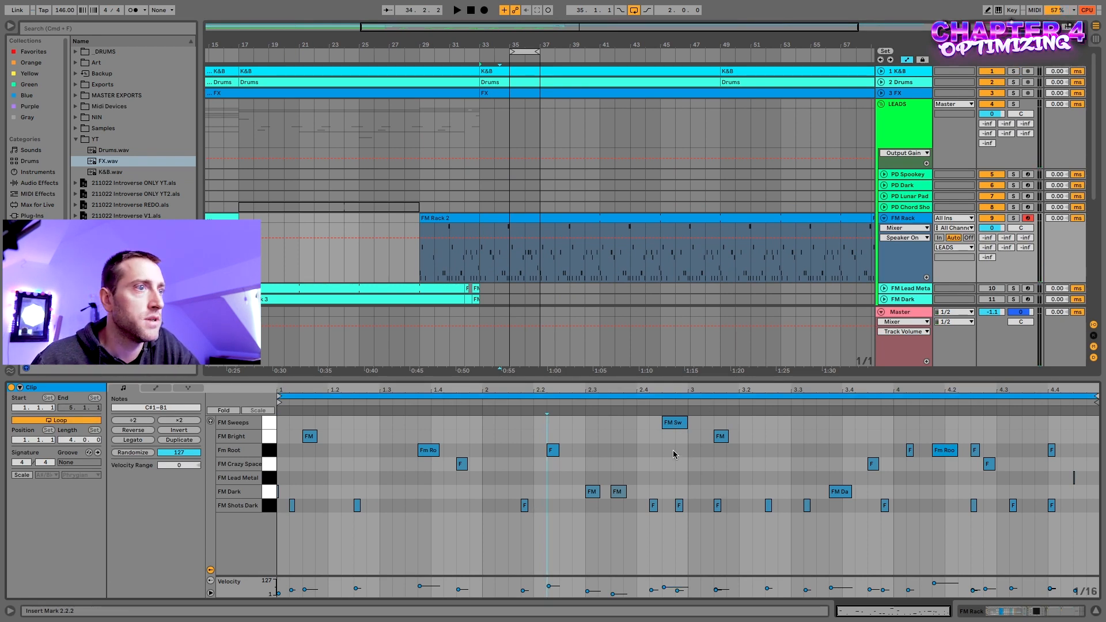
{"action": "left_click_drag", "start_coordinate": [509, 51], "coordinate": [480, 52]}
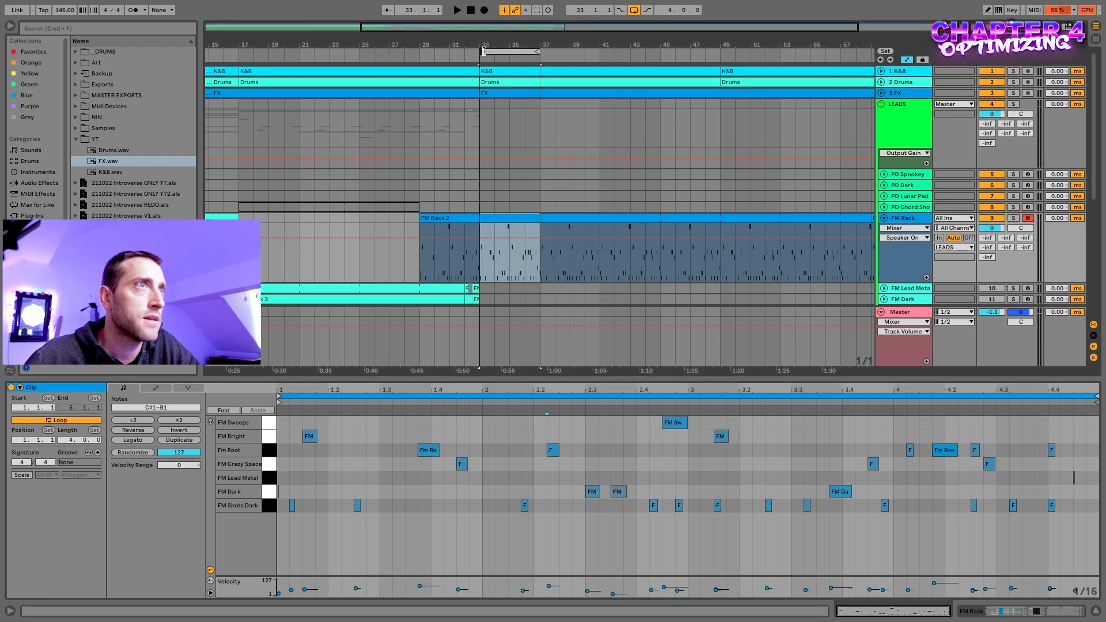
{"action": "key", "text": "space"}
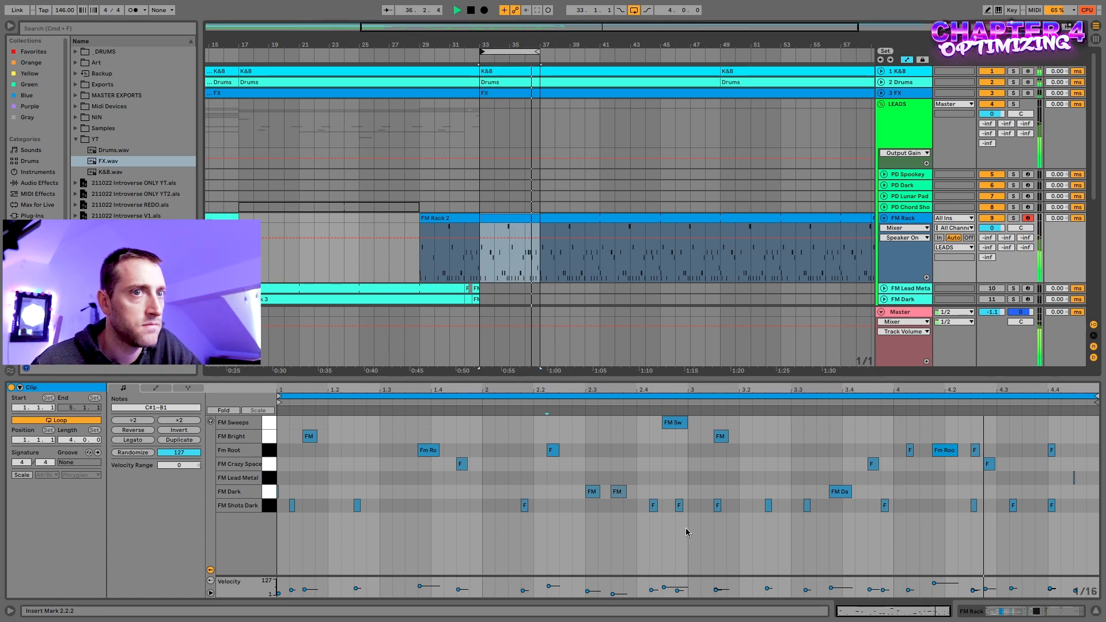
{"action": "key", "text": "space"}
Shorten the FM Rack clip's loop to its first two bars and extend the arrangement loop to bar 51
{"action": "left_click_drag", "start_coordinate": [686, 528], "coordinate": [248, 403]}
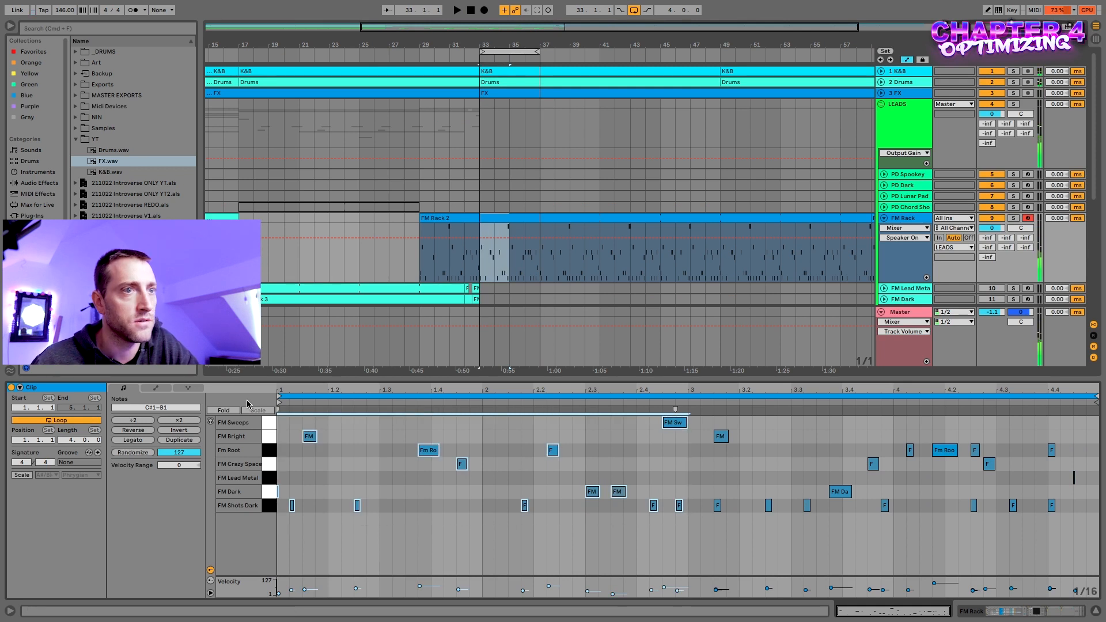
{"action": "key", "text": "ctrl+l"}
{"action": "key", "text": "space"}
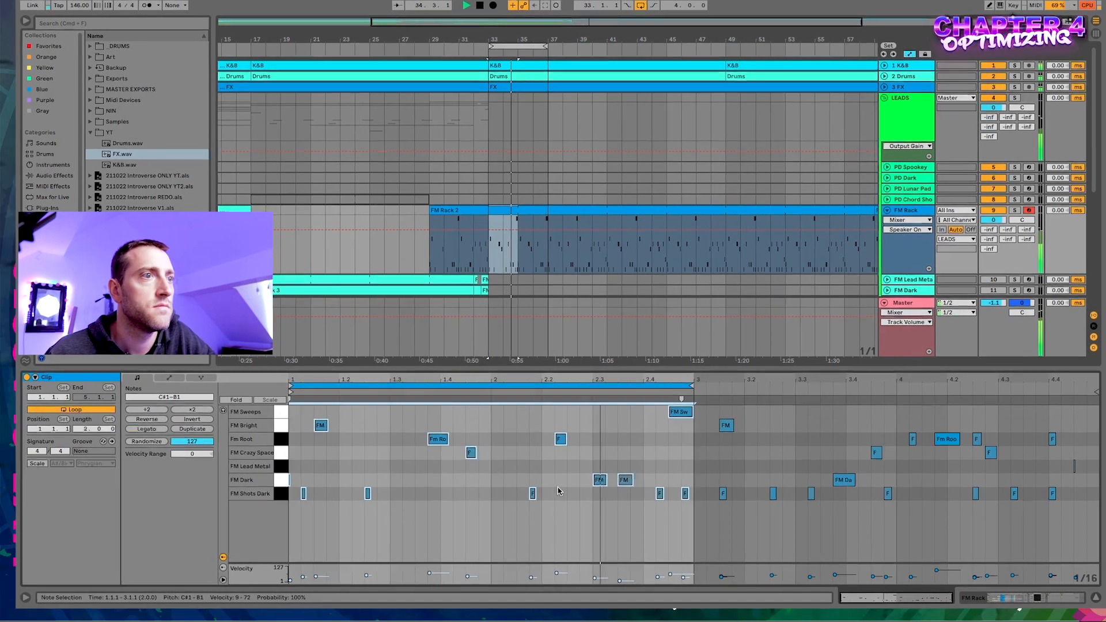
{"action": "left_click_drag", "start_coordinate": [546, 46], "coordinate": [762, 49]}
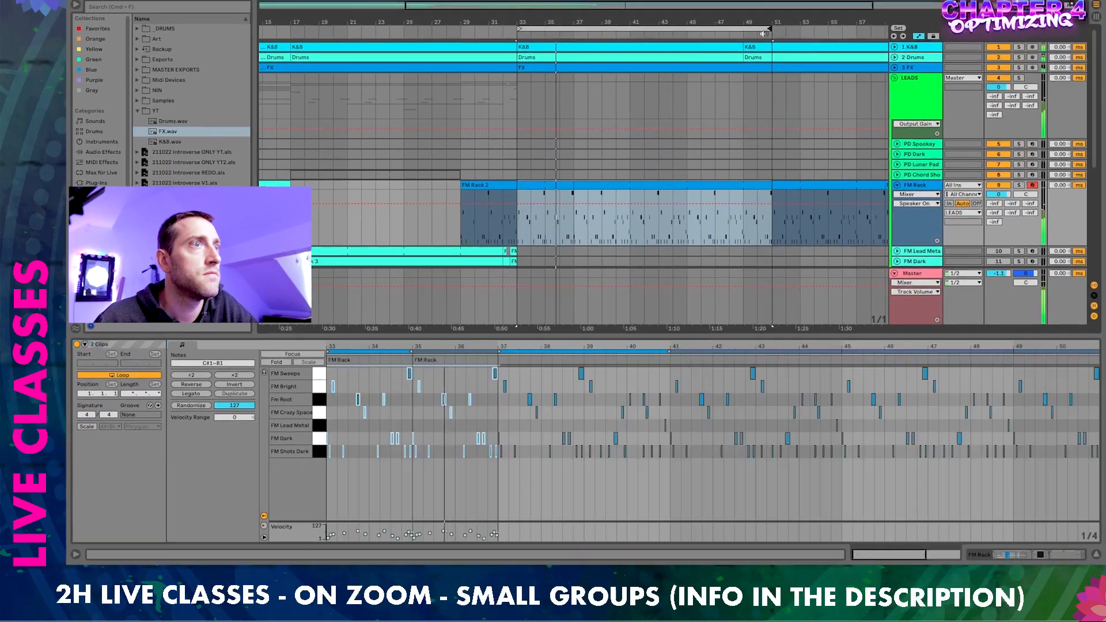
Extend the two-bar FM Rack clip over bars 33 to 49 and start the following four-bar clip at bar 49
{"action": "left_click_drag", "start_coordinate": [572, 182], "coordinate": [765, 183]}
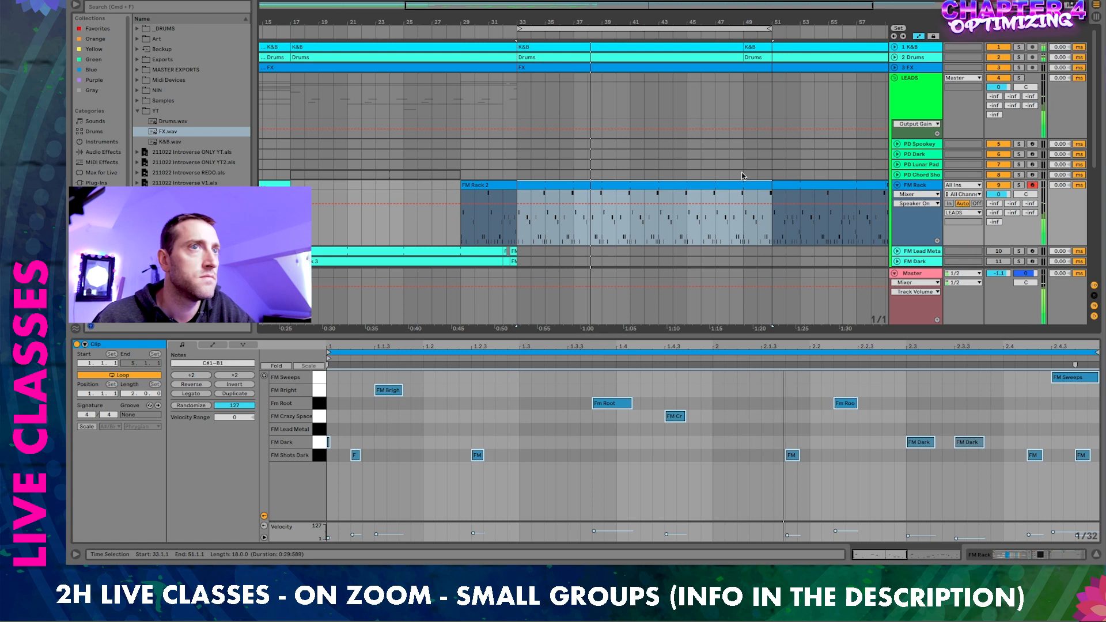
{"action": "scroll", "coordinate": [716, 176], "scroll_direction": "right", "scroll_amount": 3}
{"action": "scroll", "coordinate": [716, 175], "scroll_direction": "right", "scroll_amount": 1}
{"action": "left_click_drag", "start_coordinate": [688, 185], "coordinate": [662, 184]}
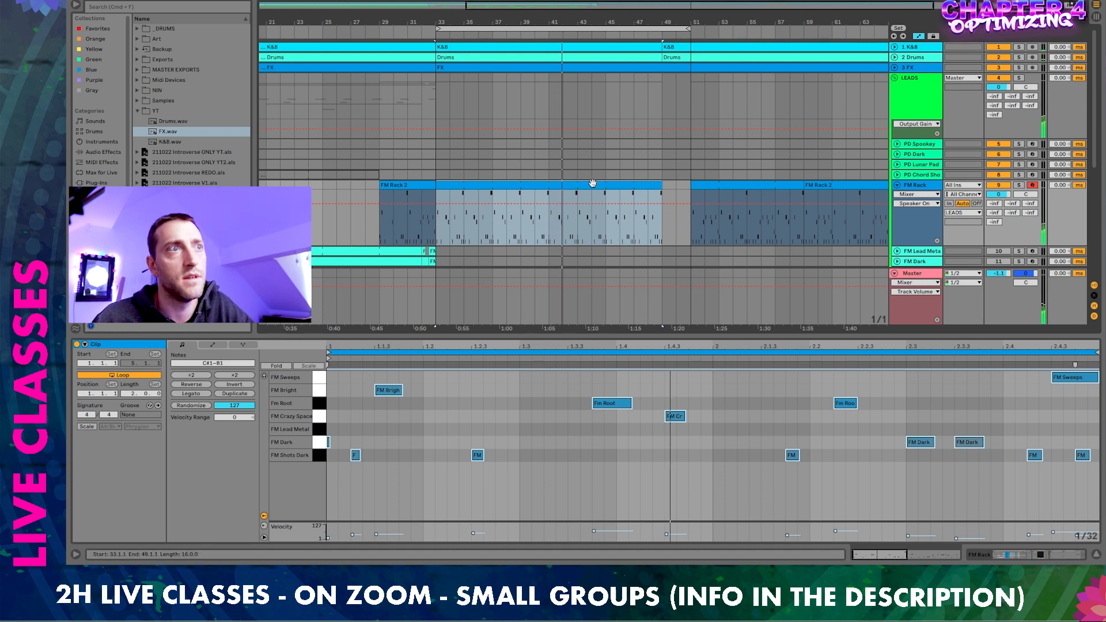
{"action": "left_click", "coordinate": [691, 183]}
{"action": "left_click_drag", "start_coordinate": [674, 181], "coordinate": [662, 183]}
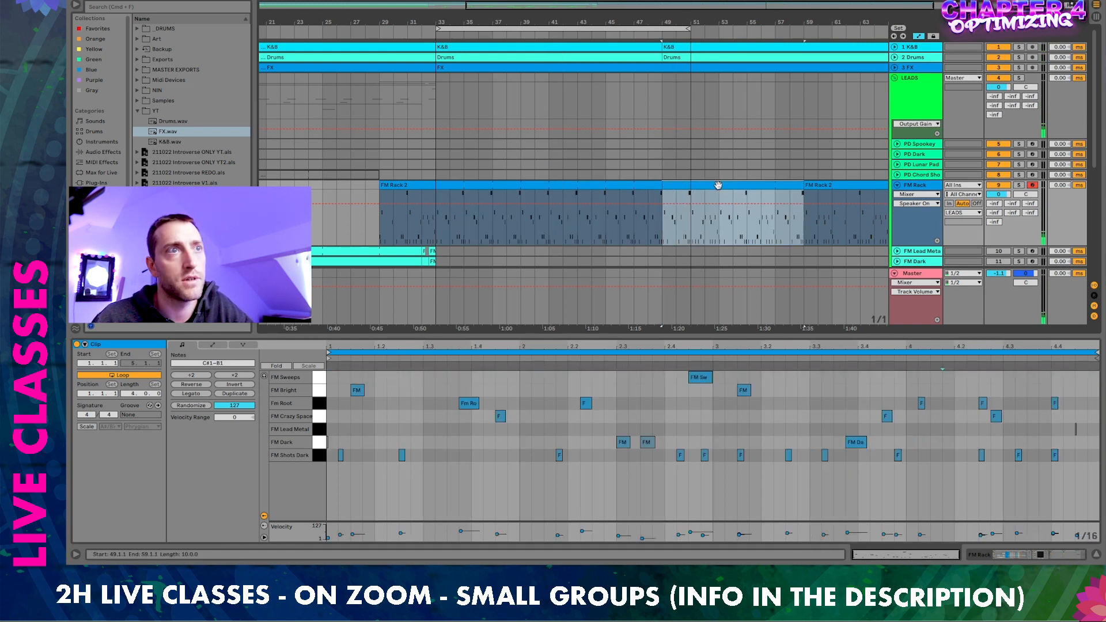
Rename the FM Rack clip over bars 33 to 49 as 2 BAR
{"action": "left_click", "coordinate": [648, 184]}
{"action": "key", "text": "super+r"}
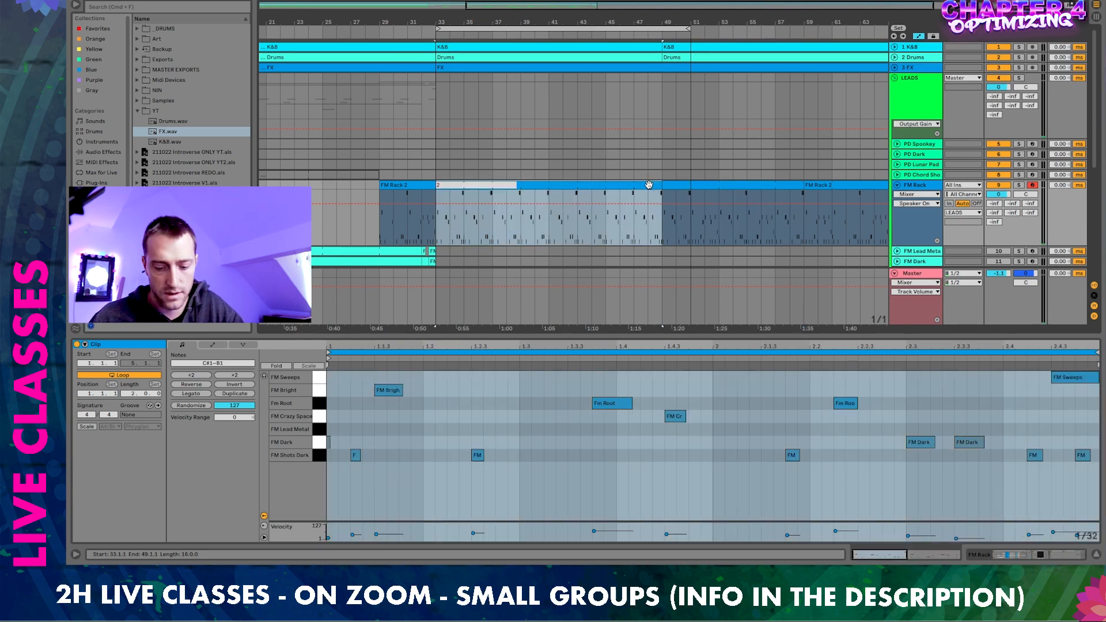
{"action": "key", "text": "Return"}
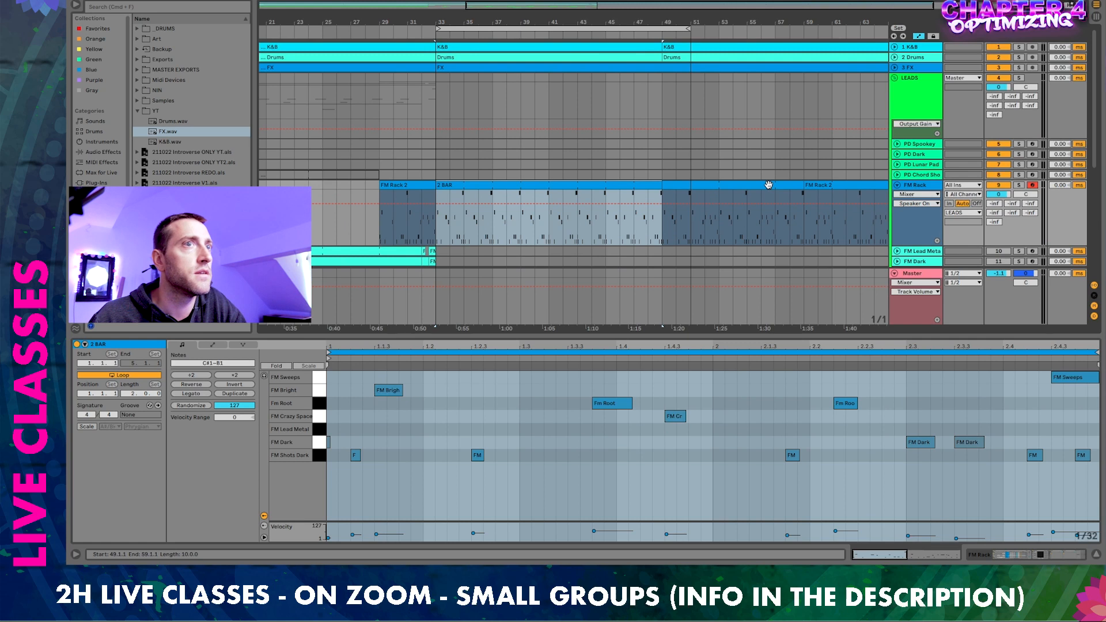
Rename the FM Rack clip starting at bar 49 as 4 BAR and extend it to bar 65 in place of the clip after it
{"action": "left_click", "coordinate": [769, 185]}
{"action": "left_click_drag", "start_coordinate": [664, 185], "coordinate": [634, 185]}
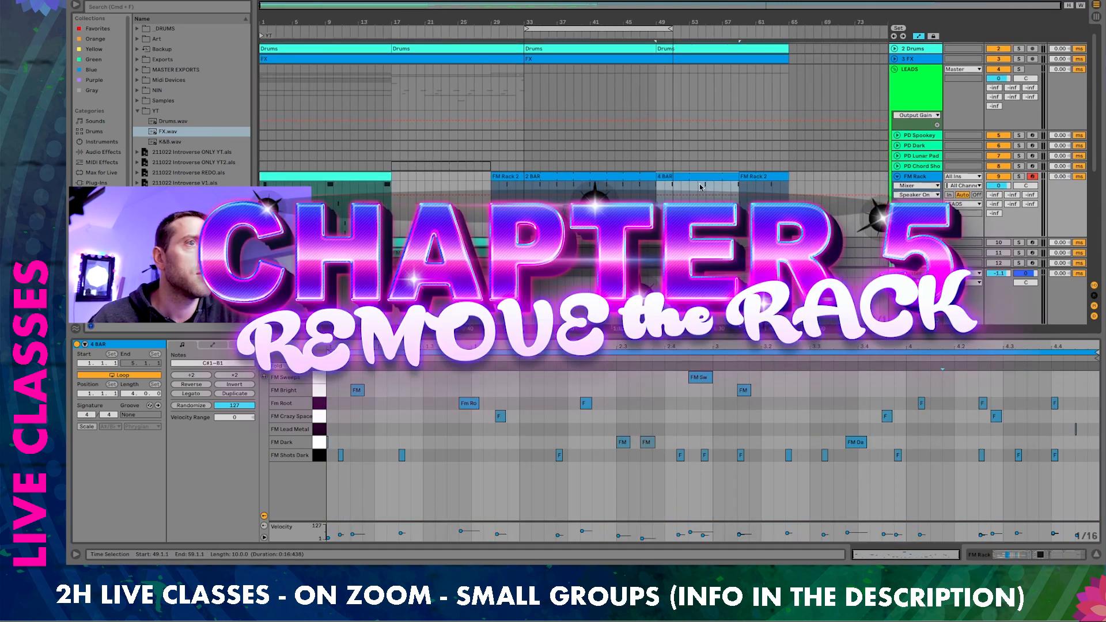
{"action": "left_click", "coordinate": [755, 175]}
{"action": "left_click_drag", "start_coordinate": [738, 176], "coordinate": [786, 174]}
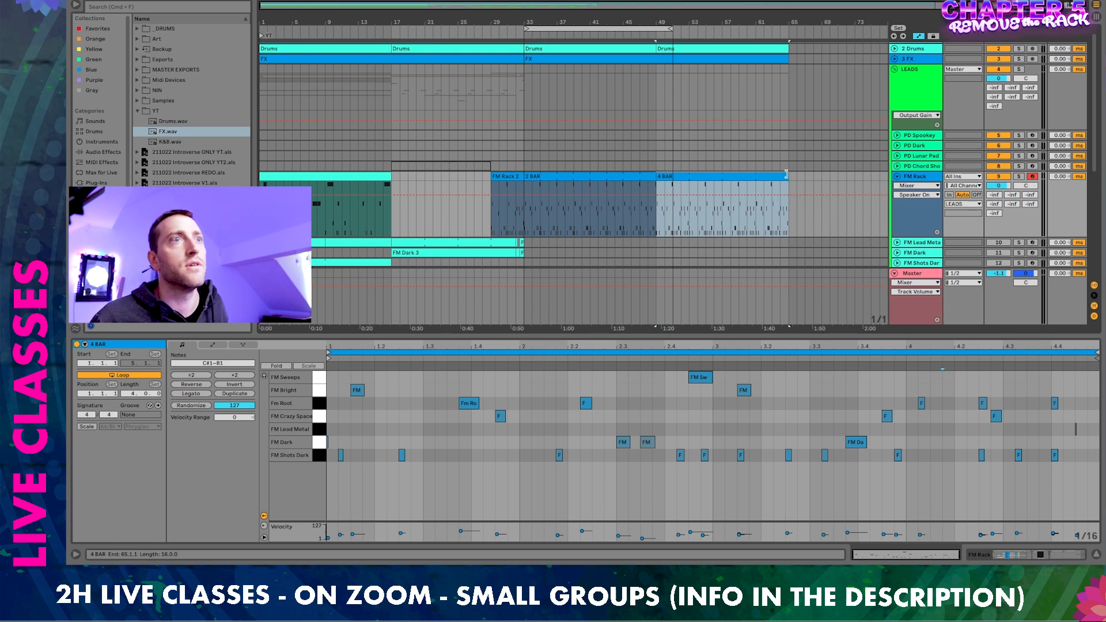
Examine the FM Rack's chains and the FM Bright notes of the 2 BAR clip, along with the separate FM tracks below
{"action": "scroll", "coordinate": [927, 184], "scroll_direction": "up", "scroll_amount": 1}
{"action": "left_click", "coordinate": [926, 181]}
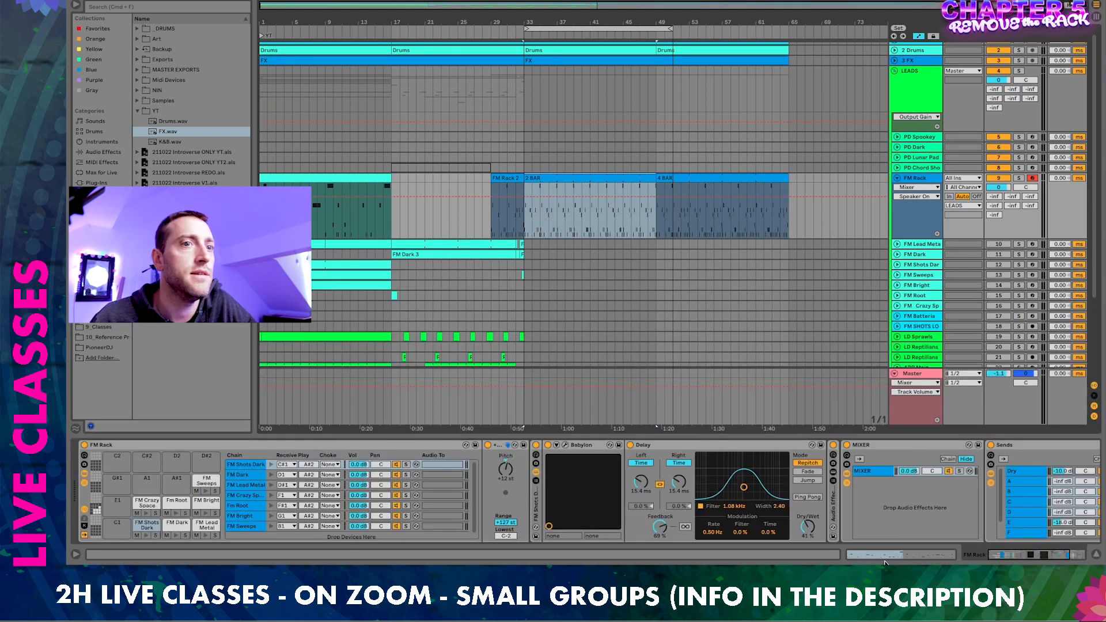
{"action": "left_click", "coordinate": [888, 554]}
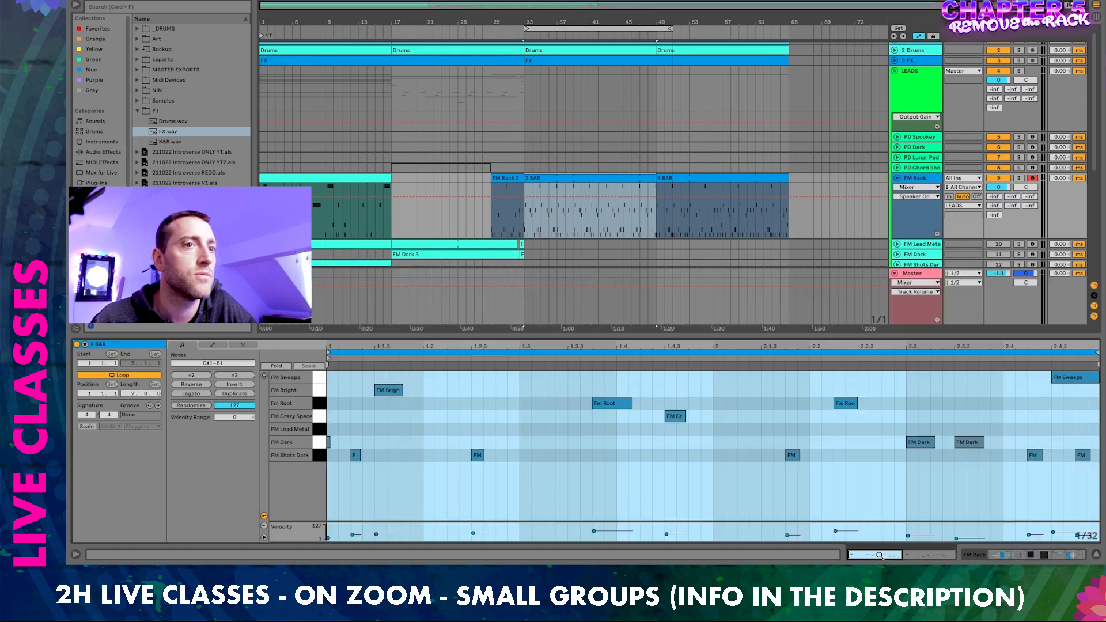
{"action": "left_click", "coordinate": [319, 392]}
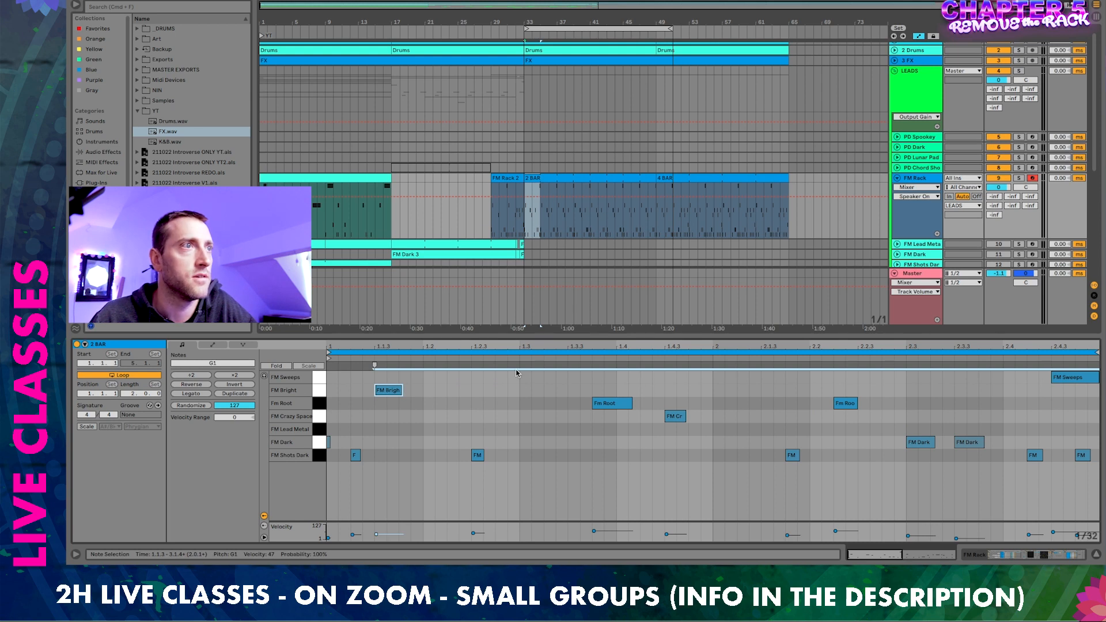
{"action": "scroll", "coordinate": [534, 209], "scroll_direction": "down", "scroll_amount": 3}
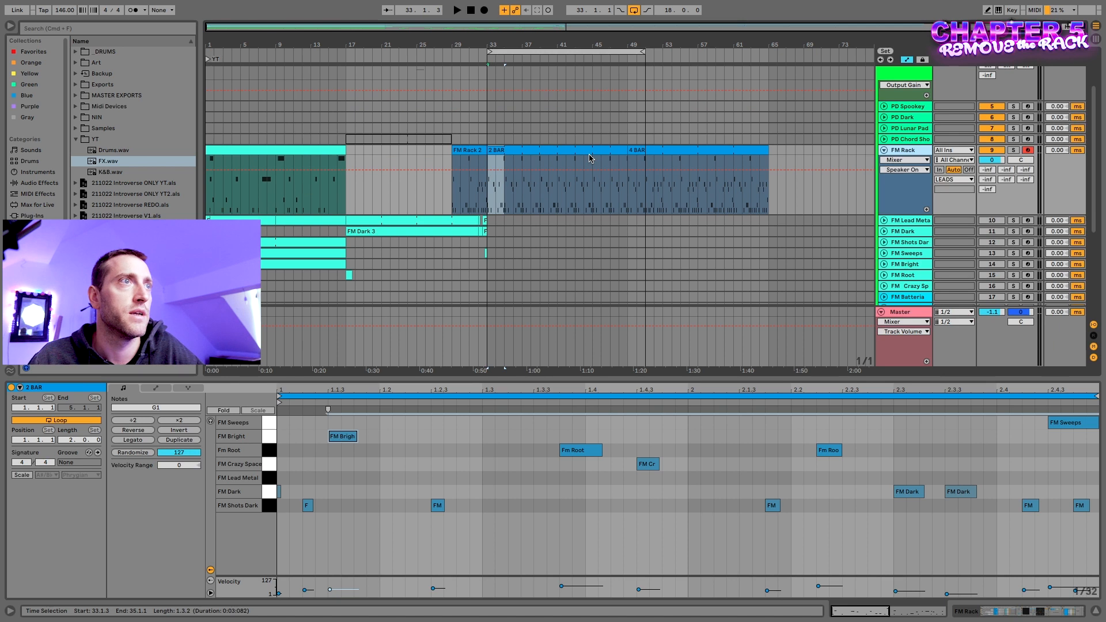
{"action": "scroll", "coordinate": [567, 115], "scroll_direction": "up", "scroll_amount": 3}
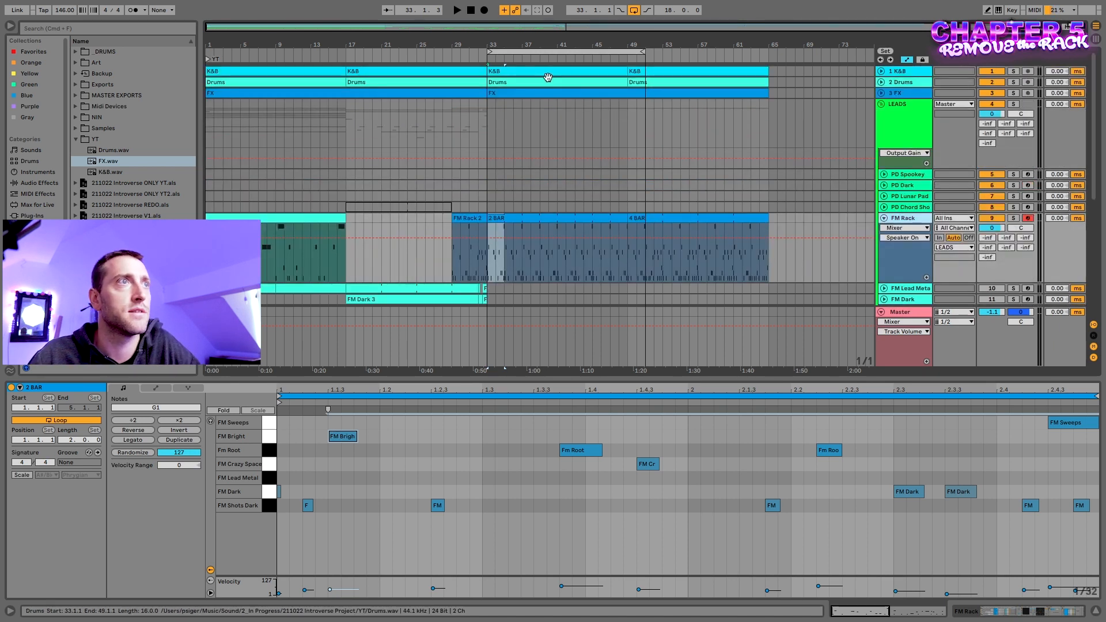
Select the 2 BAR clip, collapse the YT folder, and unfold the set 211022 Introverse ONLY YT.als in the browser
{"action": "left_click", "coordinate": [536, 219]}
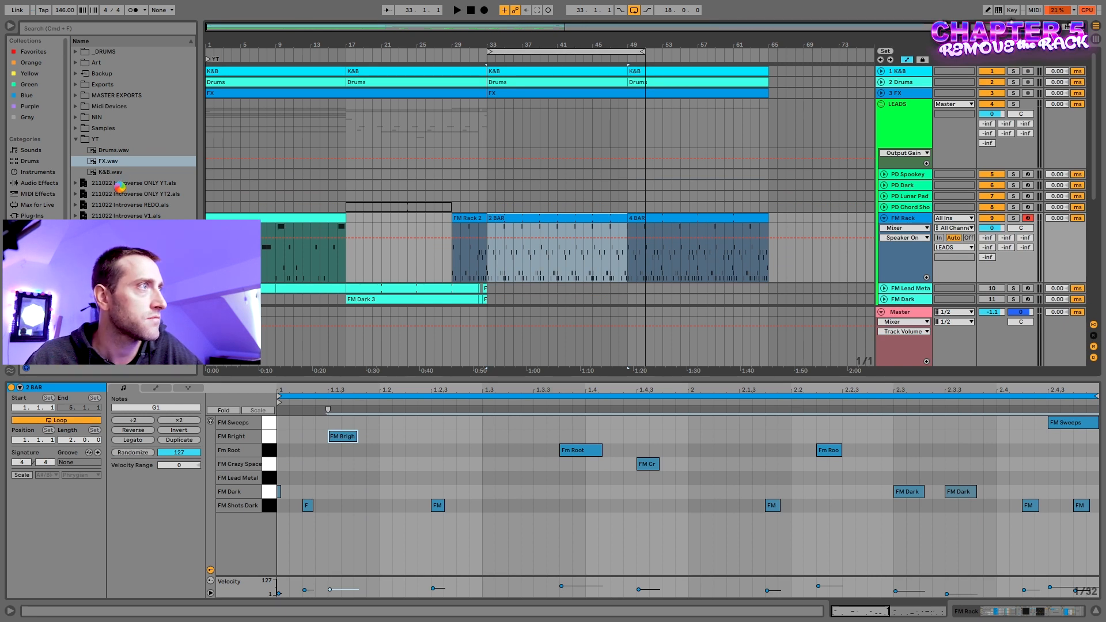
{"action": "left_click", "coordinate": [76, 151]}
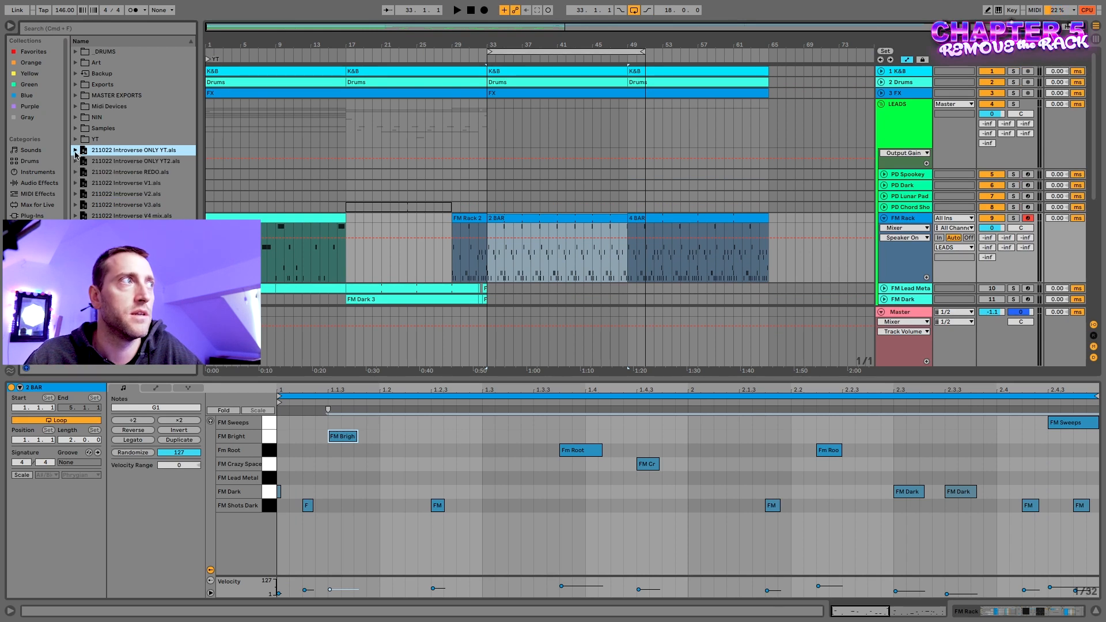